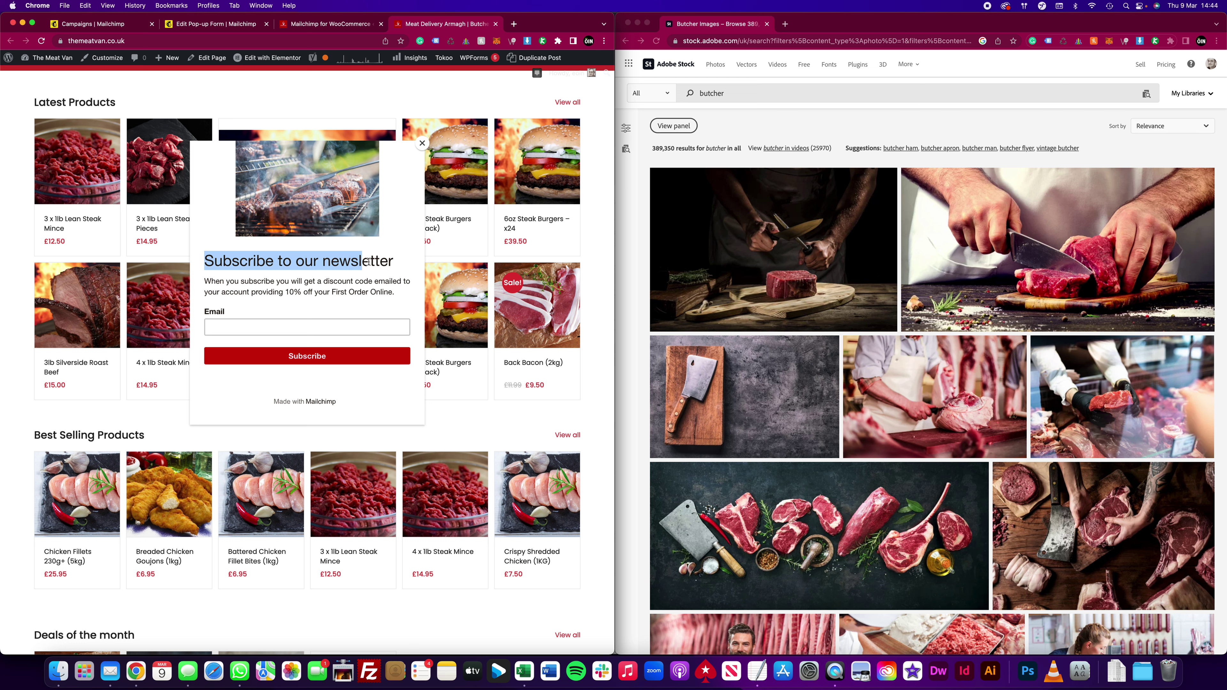
# Step: Subscribe a saved test email address through The Meat Van newsletter pop-up
pyautogui.click(268, 327)
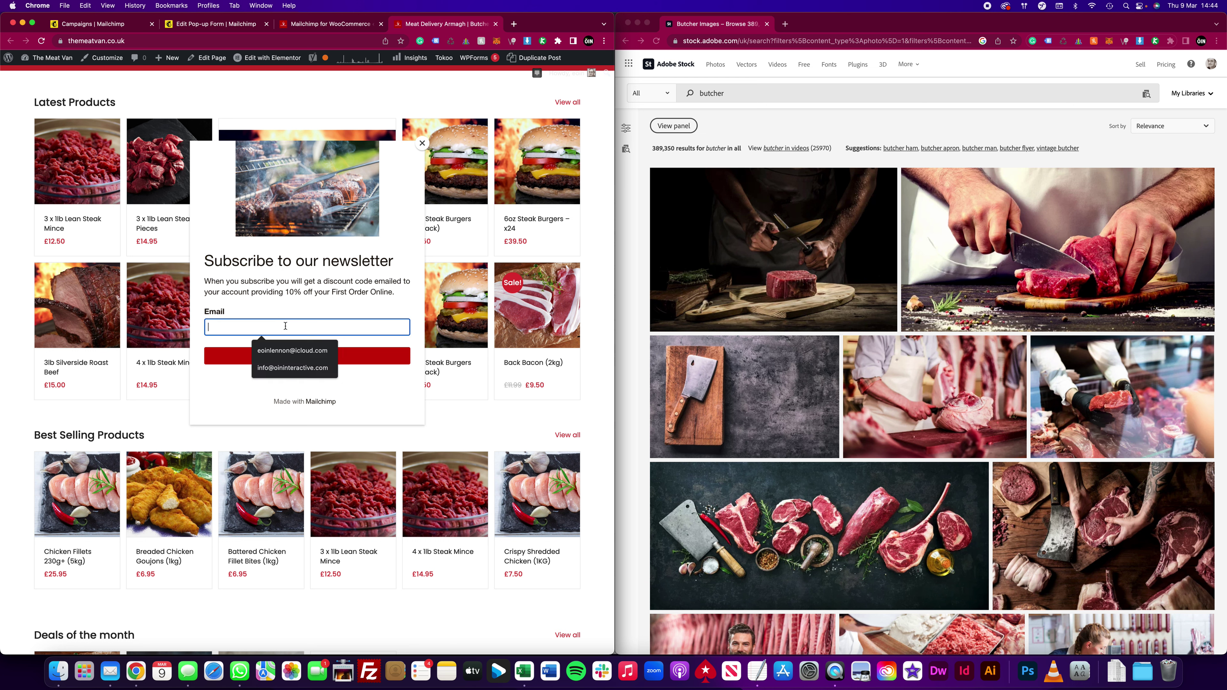
pyautogui.click(297, 354)
pyautogui.click(298, 355)
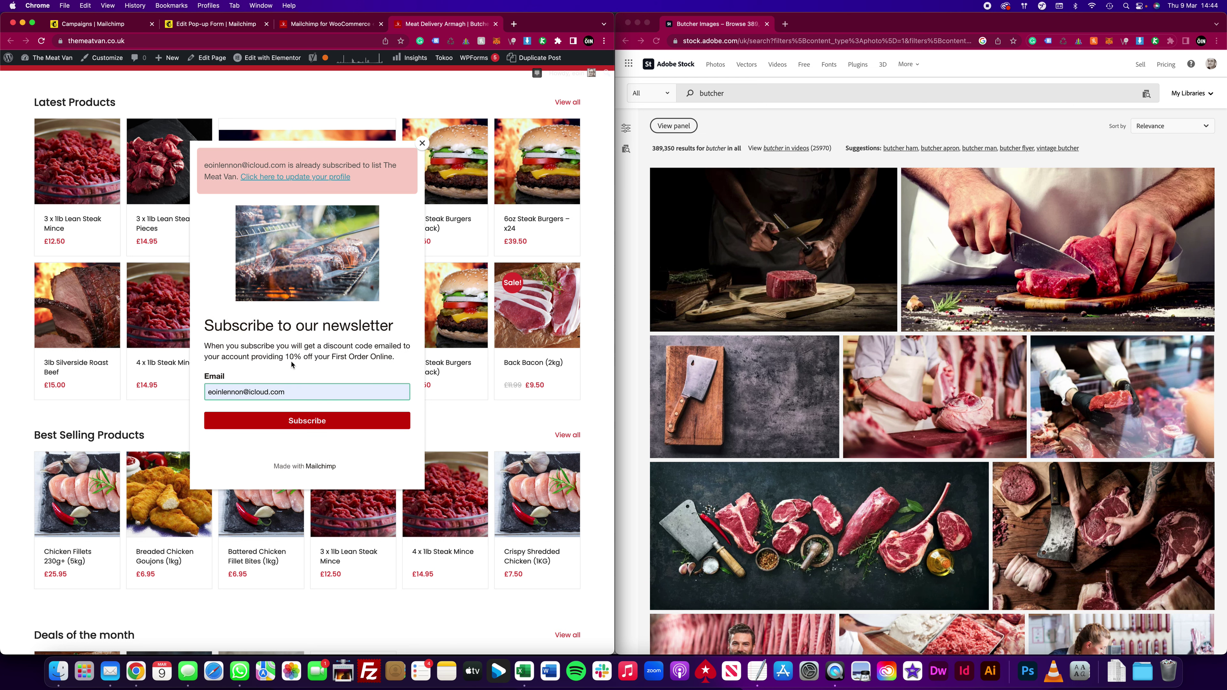
# Step: Replace the already-subscribed address with a different saved address and resubmit the signup
pyautogui.moveTo(243, 167); pyautogui.dragTo(334, 167)
pyautogui.tripleClick(300, 392)
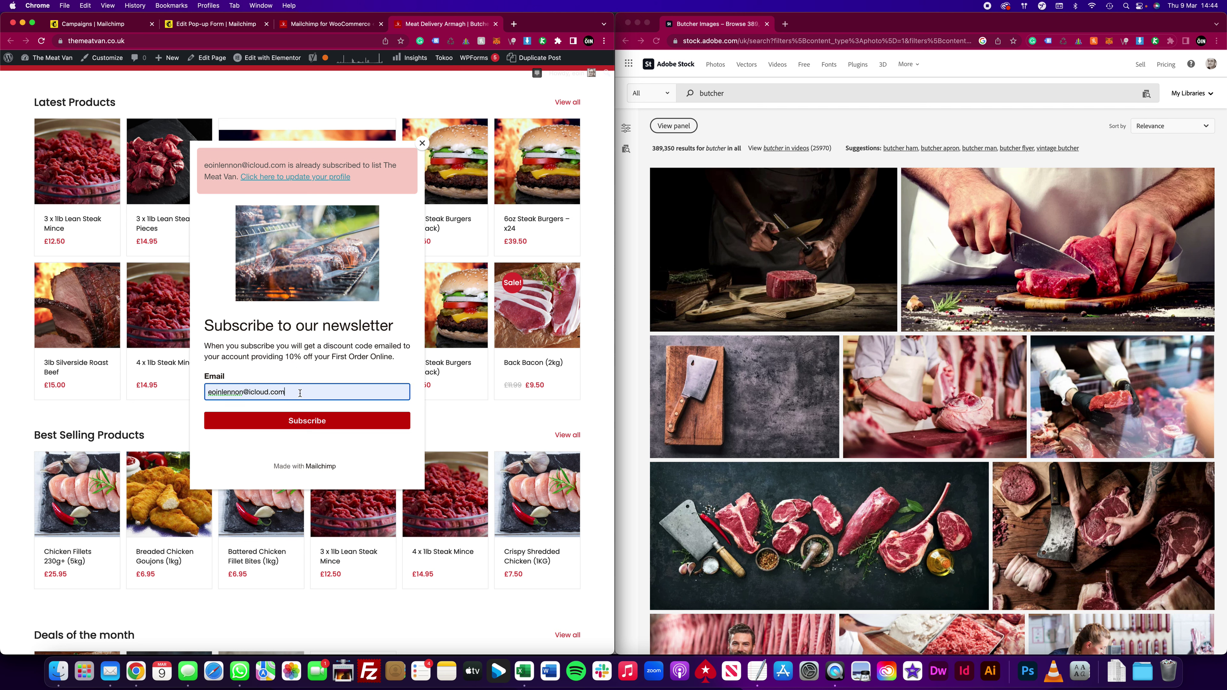
pyautogui.press('BackSpace')
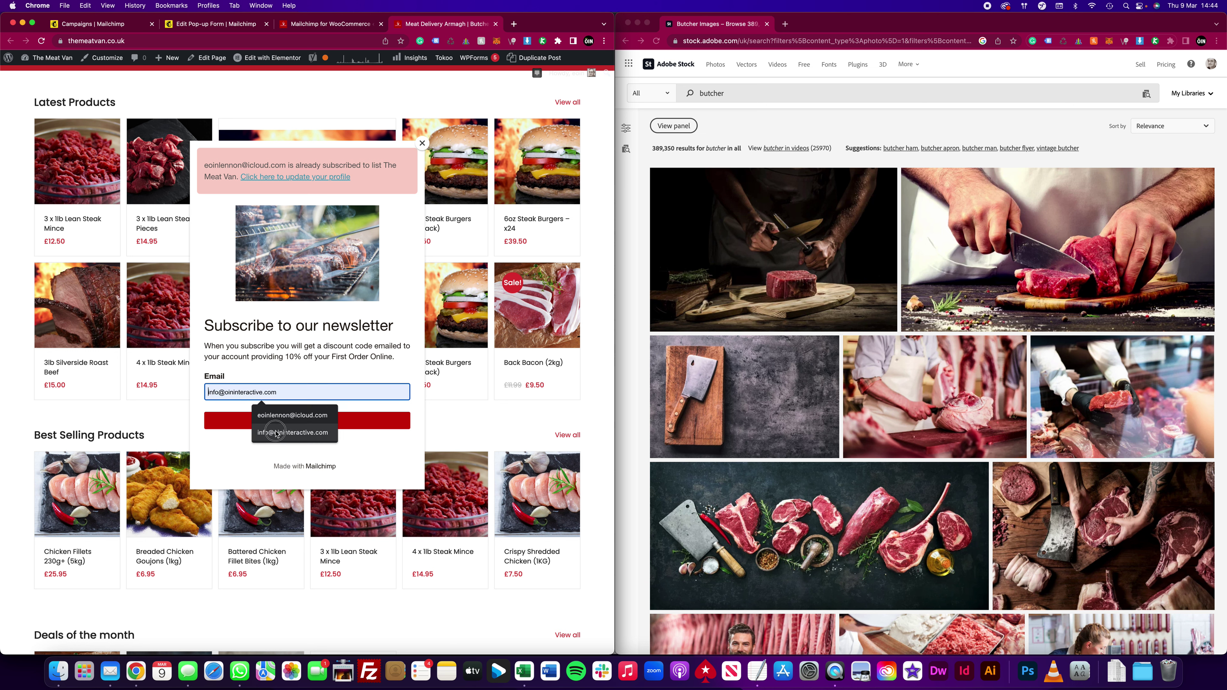
pyautogui.click(276, 432)
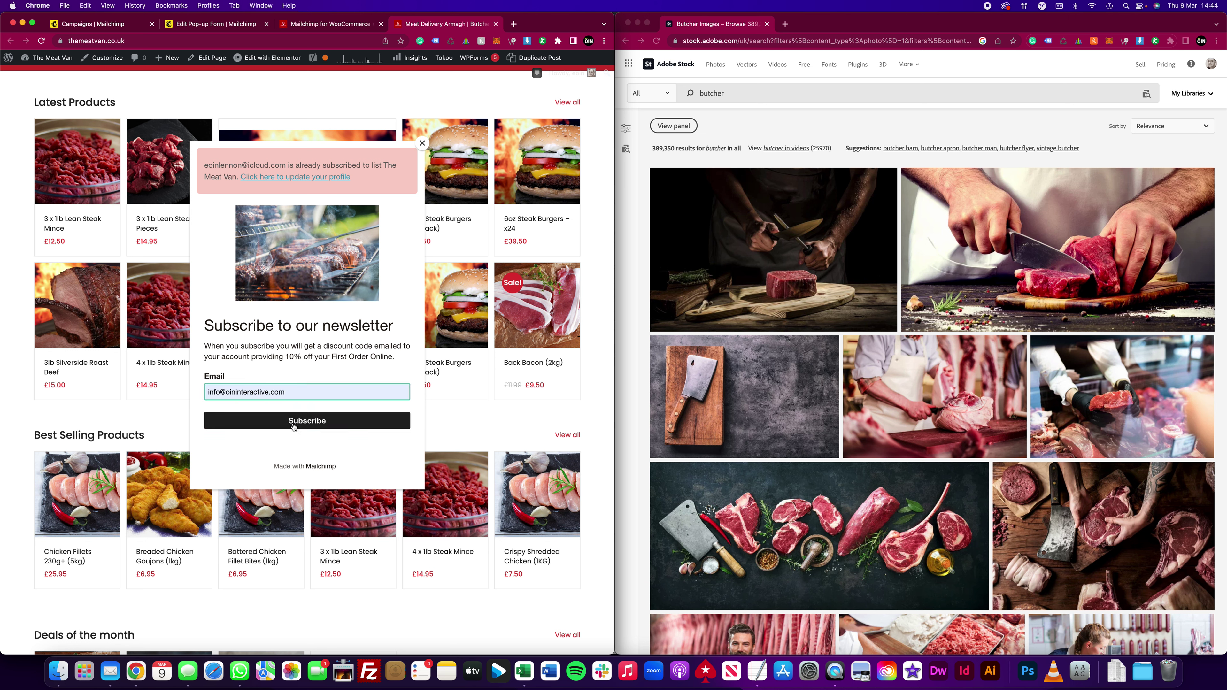
pyautogui.click(293, 422)
# Step: Copy the WELCOME10 discount code shown after signing up
pyautogui.moveTo(262, 179); pyautogui.dragTo(360, 183)
pyautogui.press('super+c')
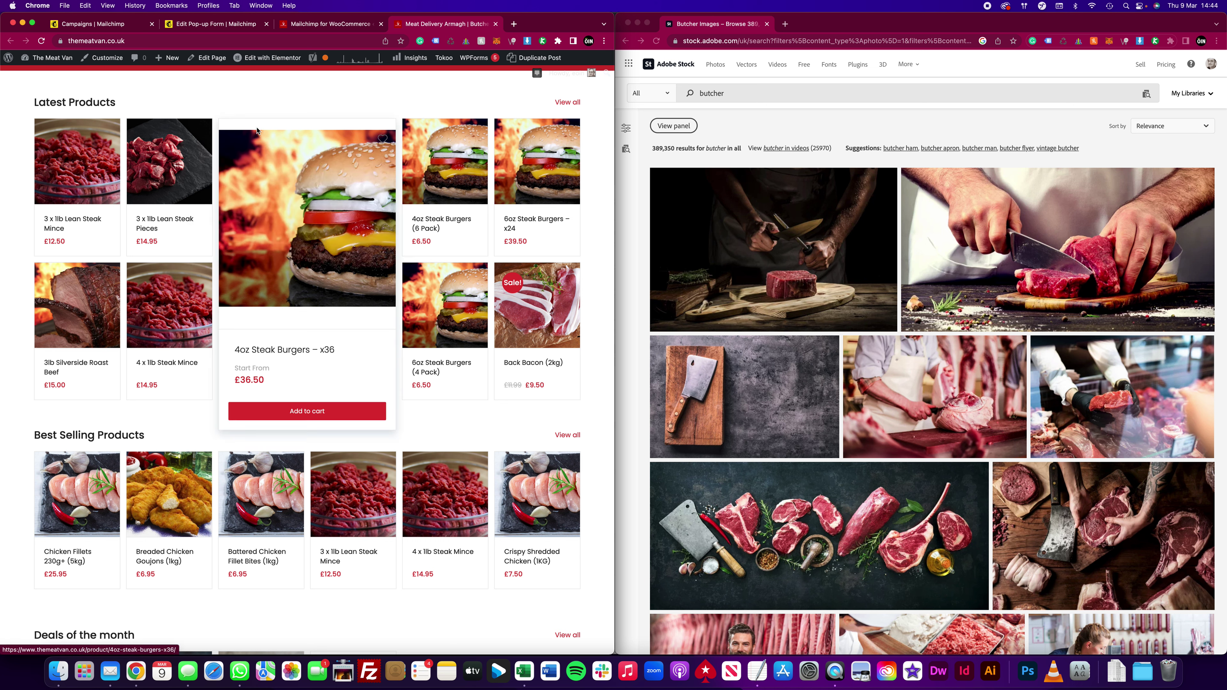
pyautogui.moveTo(48, 57)
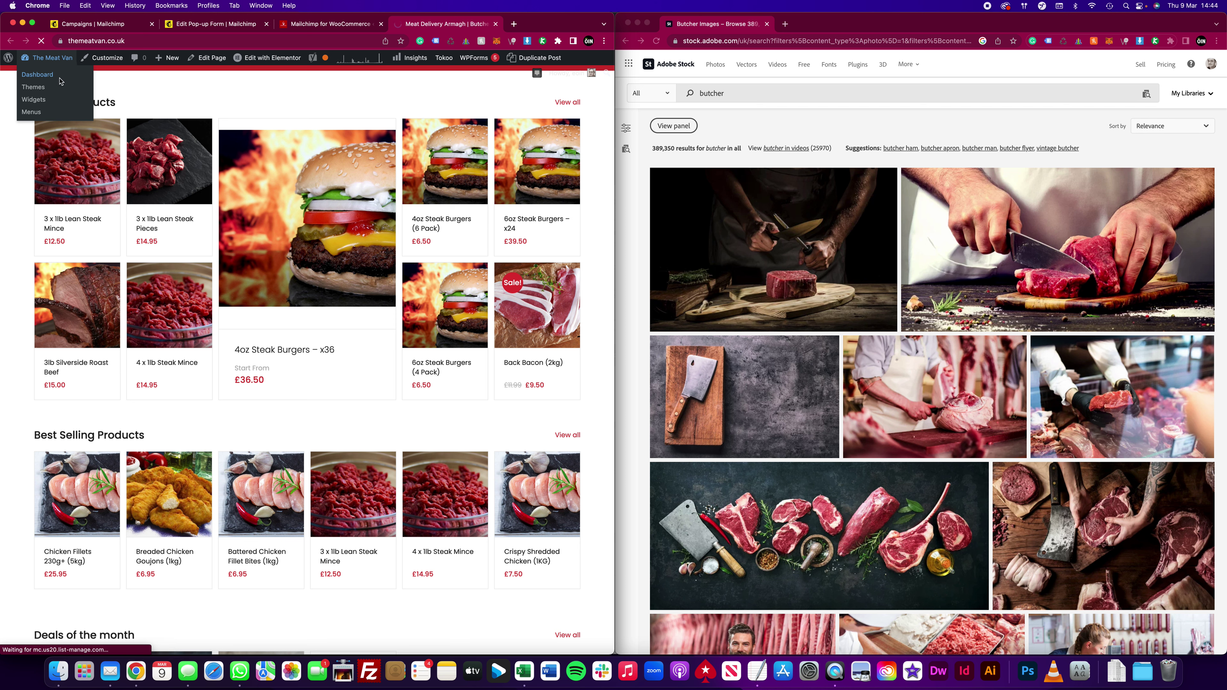
# Step: Go to Marketing > Coupons, listing cef4vvng, facebook7k and perks23, and add a new coupon
pyautogui.moveTo(289, 60)
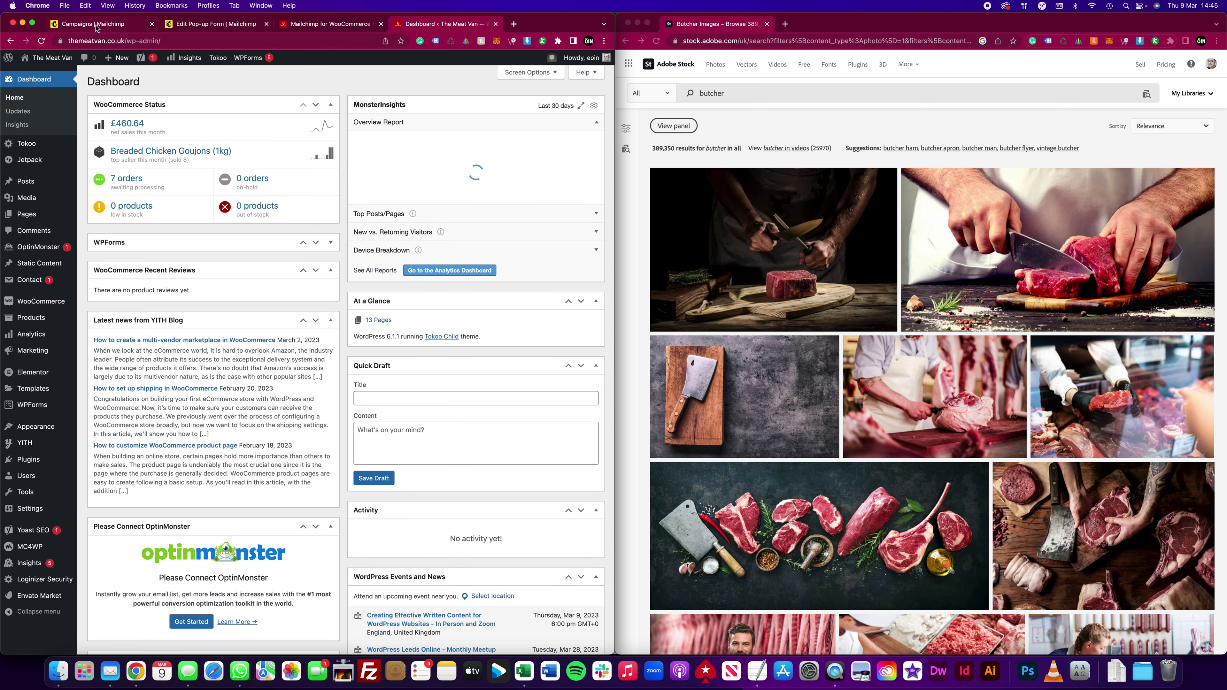
pyautogui.moveTo(41, 301)
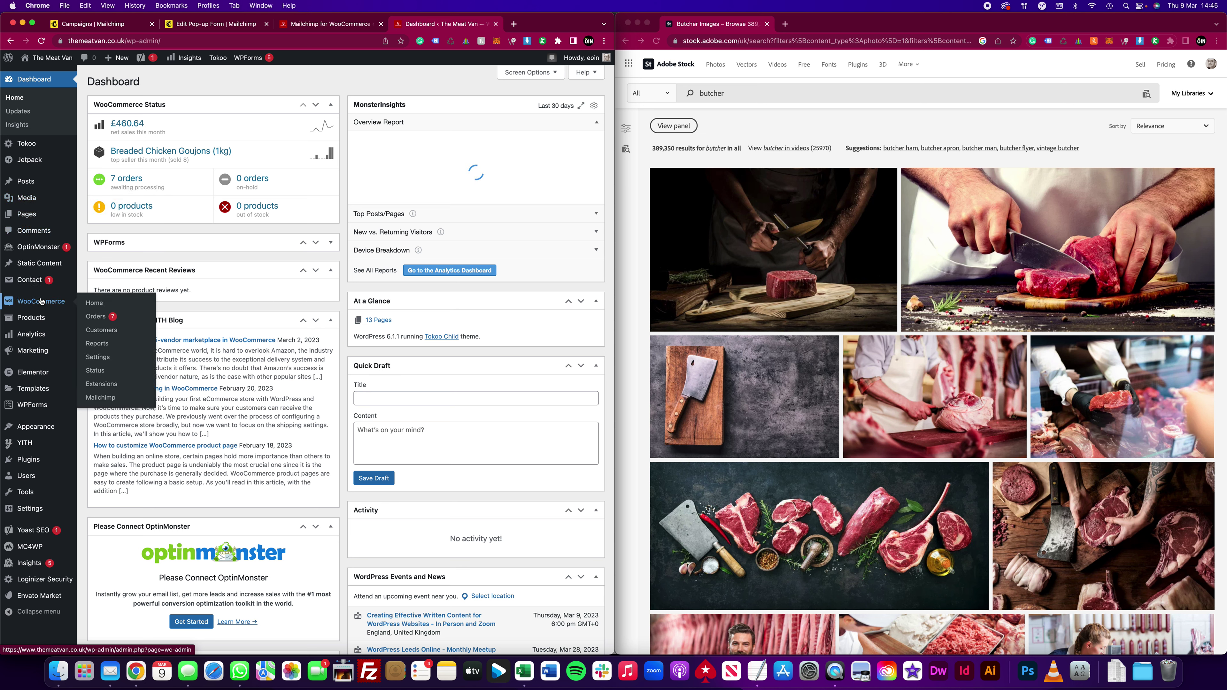
pyautogui.moveTo(42, 358)
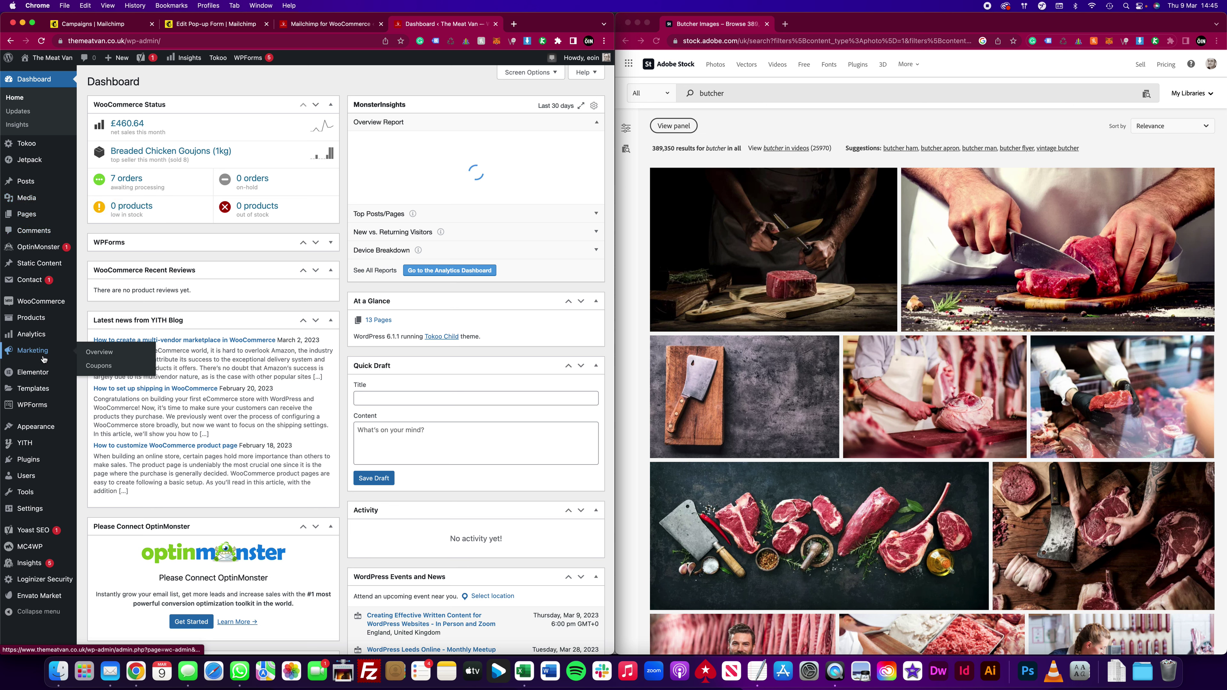
pyautogui.click(93, 358)
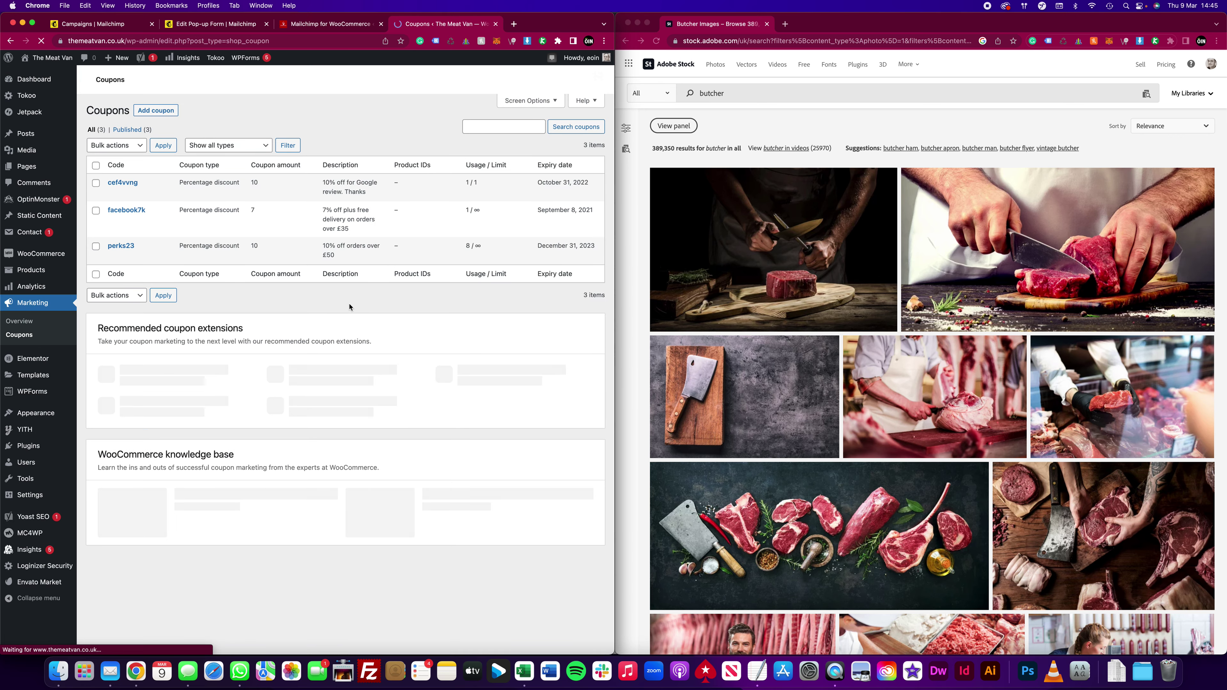
pyautogui.click(165, 111)
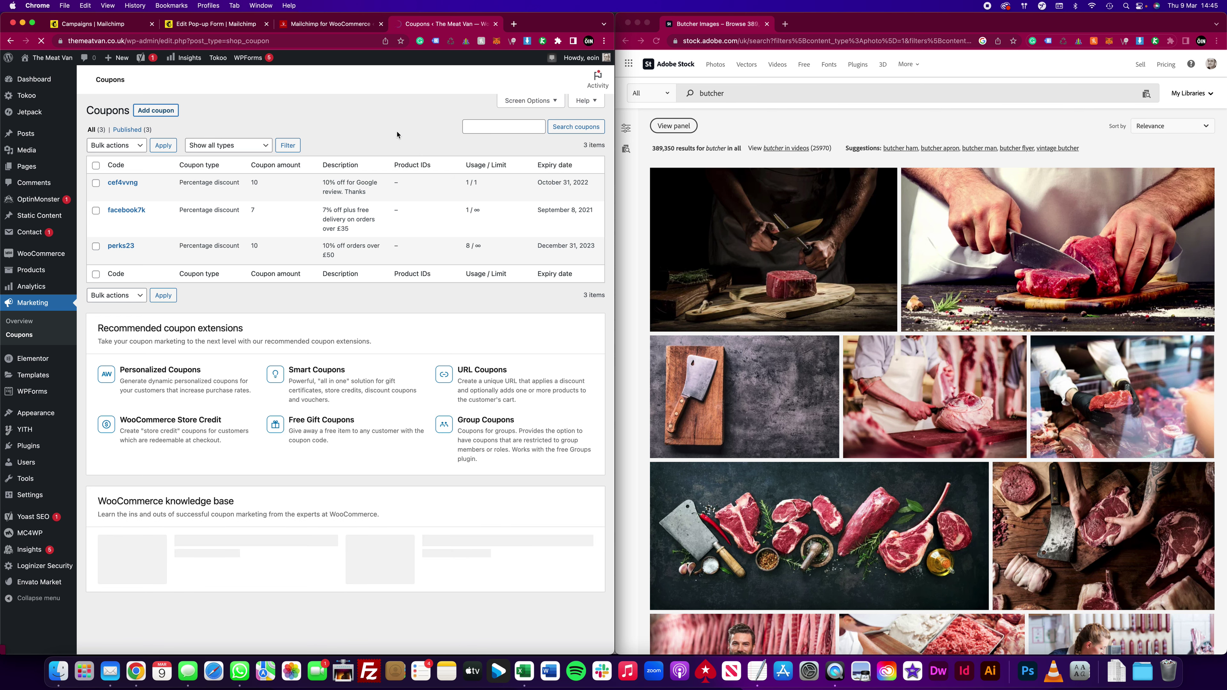
# Step: Name the coupon WELCOME10 with a 10 percentage discount
pyautogui.write('WELCOME10')
pyautogui.click(212, 173)
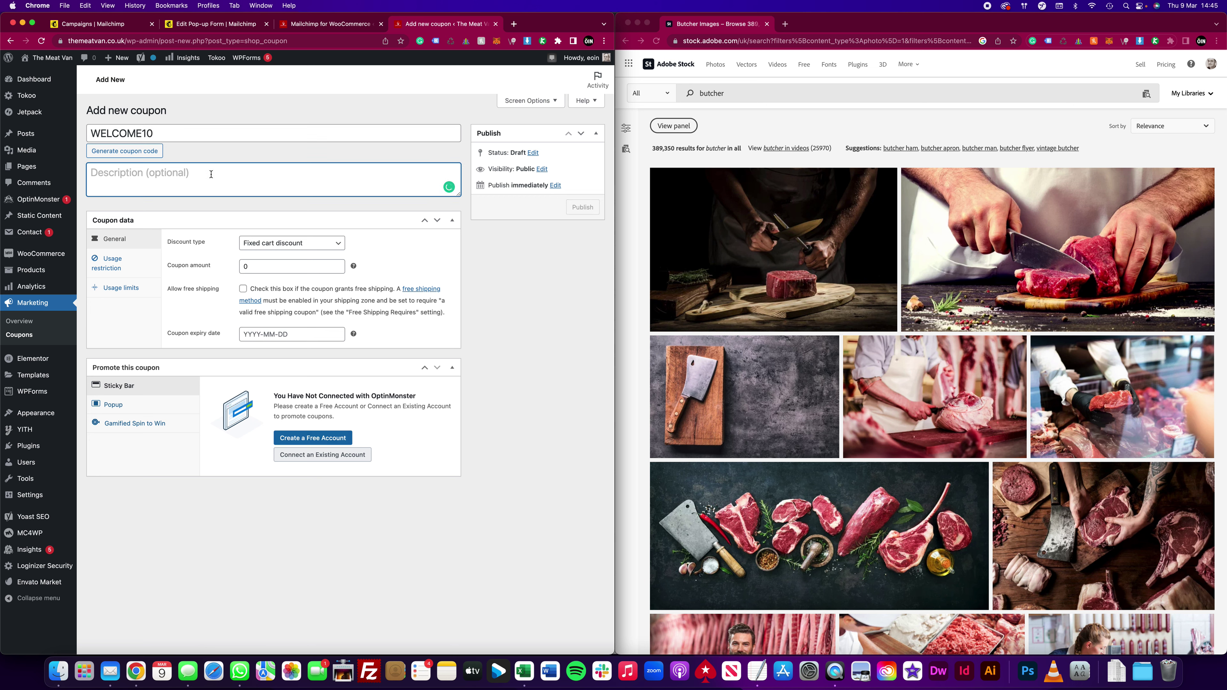
pyautogui.click(285, 244)
pyautogui.click(279, 233)
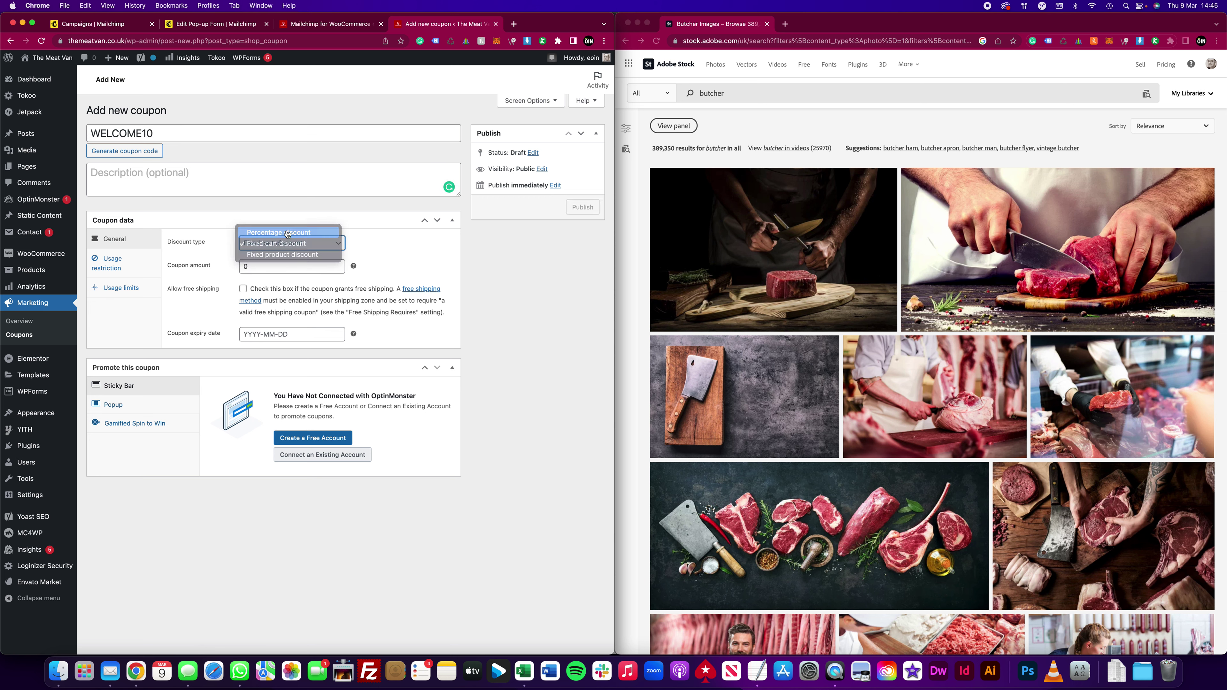
pyautogui.click(226, 266)
pyautogui.write('10')
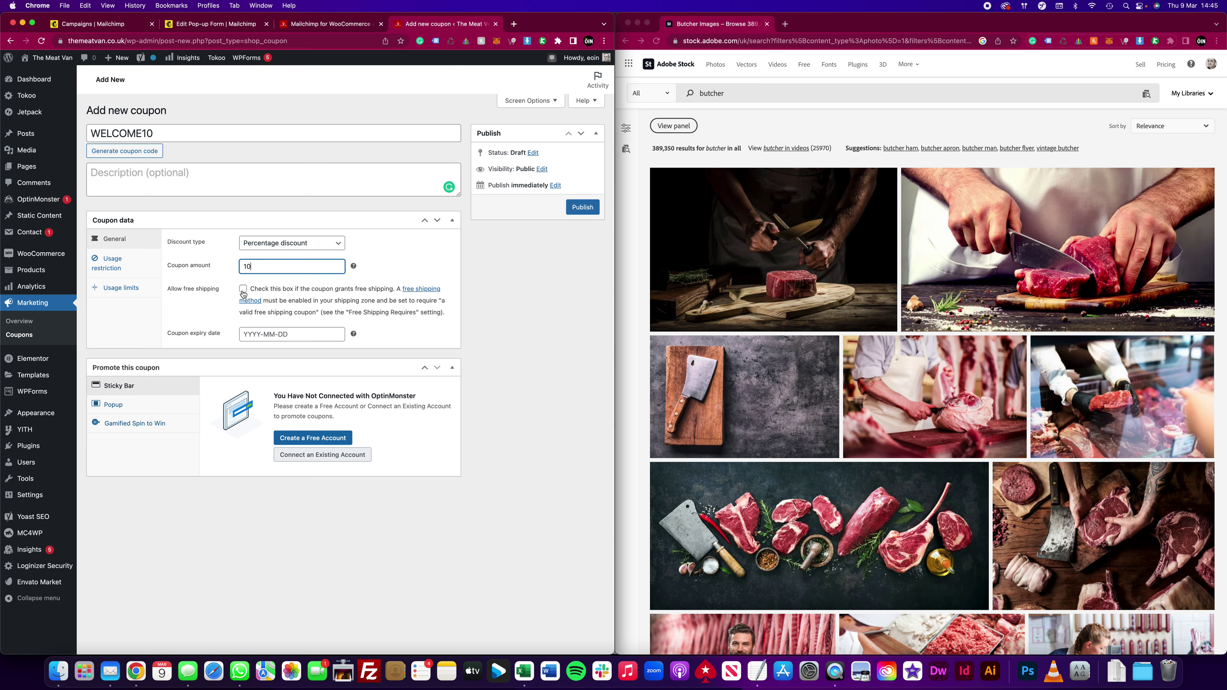
# Step: Set the coupon expiry date to 2029-03-05
pyautogui.click(292, 335)
pyautogui.click(338, 387)
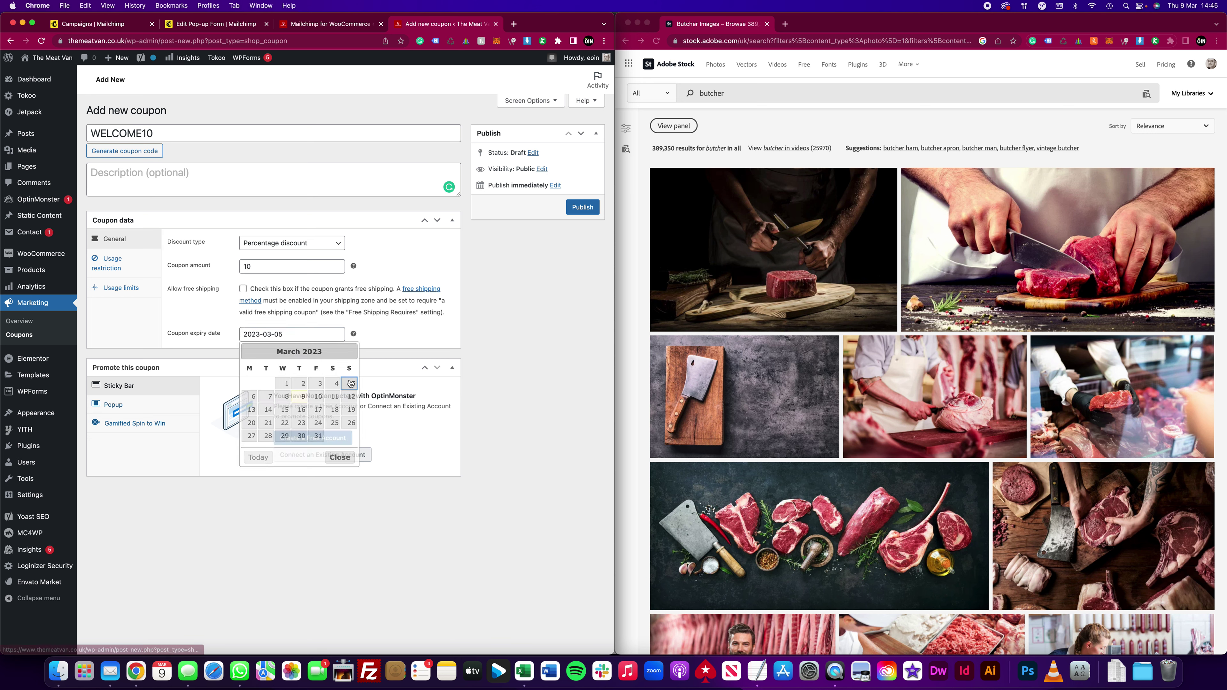
pyautogui.click(260, 335)
pyautogui.press('BackSpace')
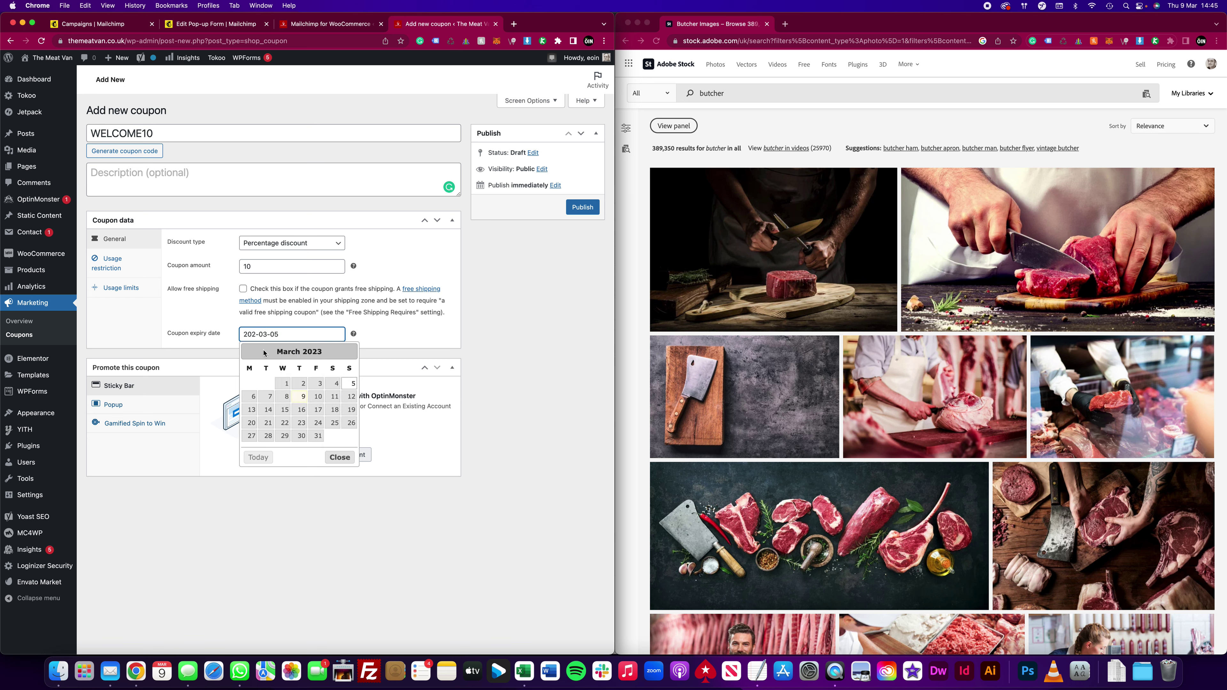
pyautogui.write('9')
pyautogui.click(318, 310)
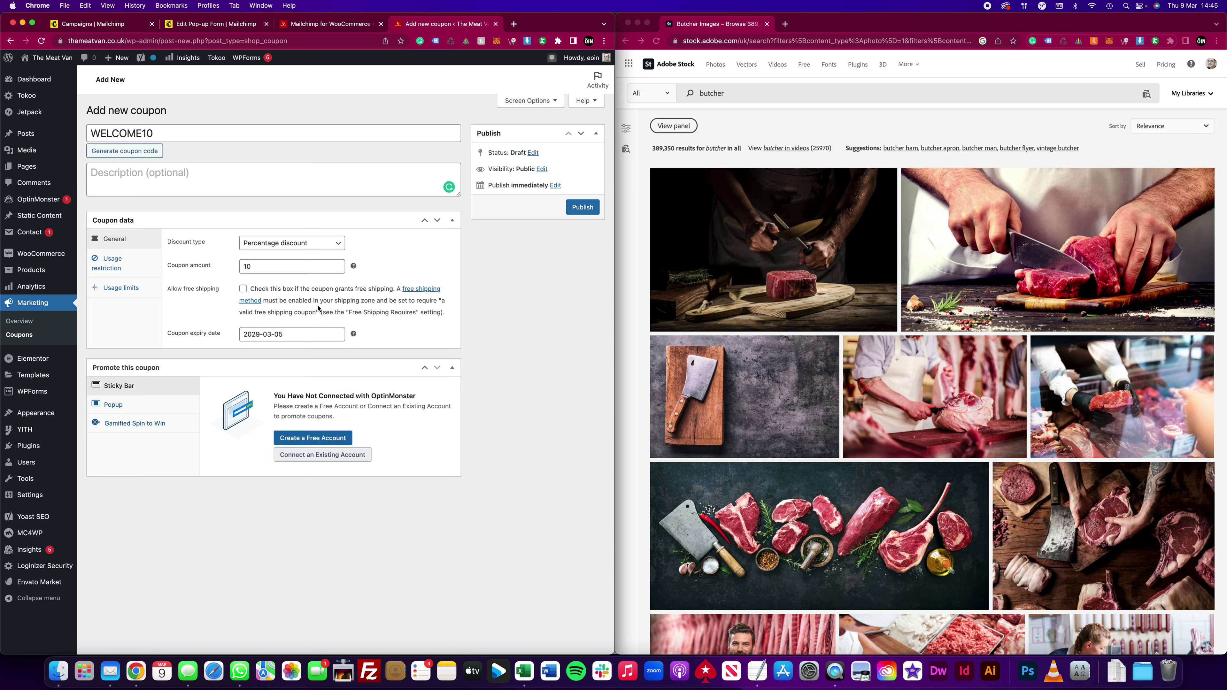
# Step: Limit WELCOME10 to one use per customer and publish the coupon
pyautogui.click(112, 264)
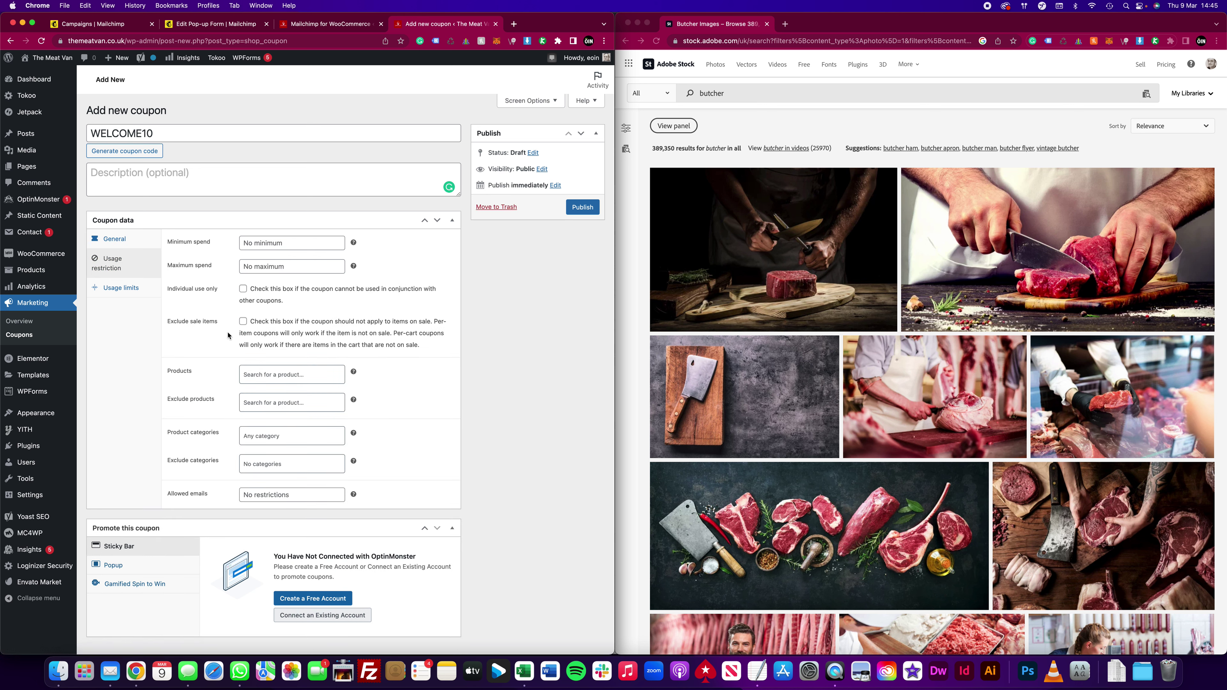
pyautogui.click(119, 290)
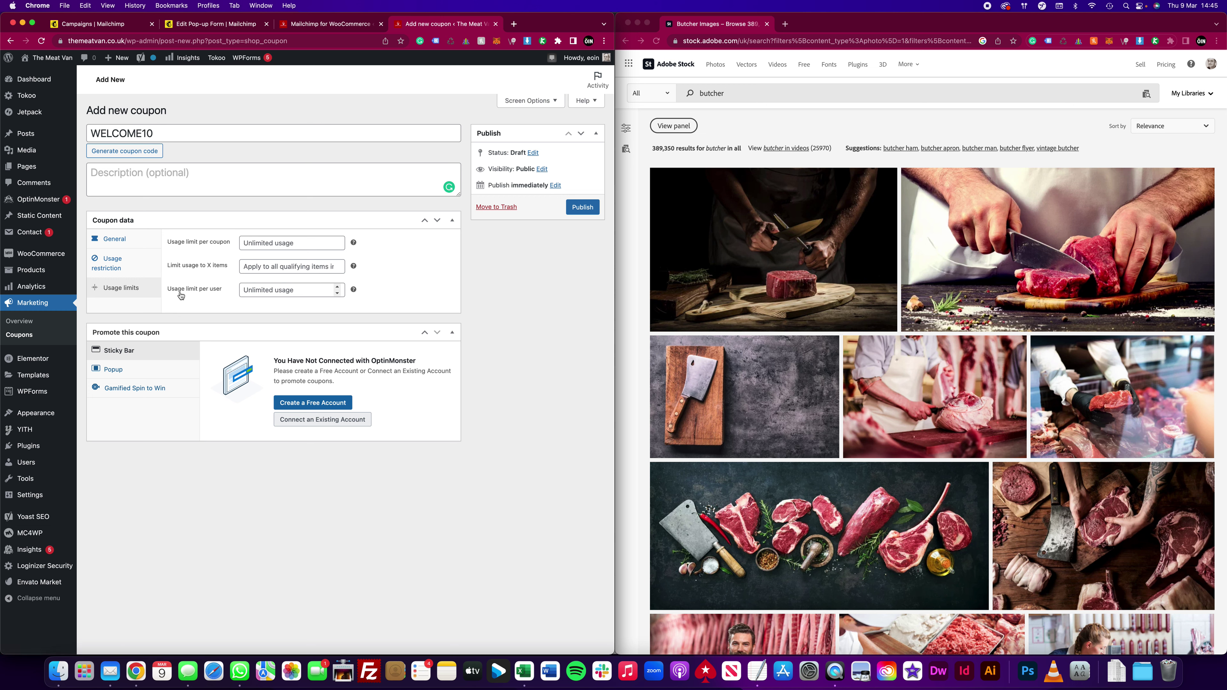
pyautogui.click(337, 287)
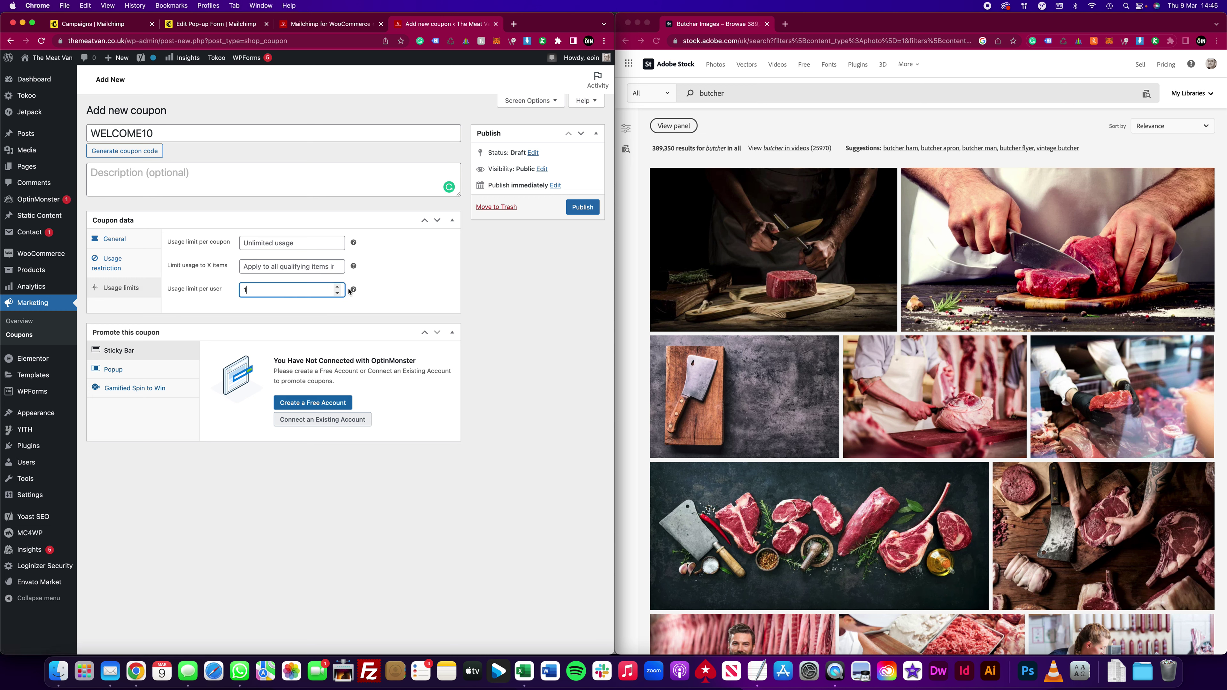
pyautogui.moveTo(354, 288)
pyautogui.click(582, 206)
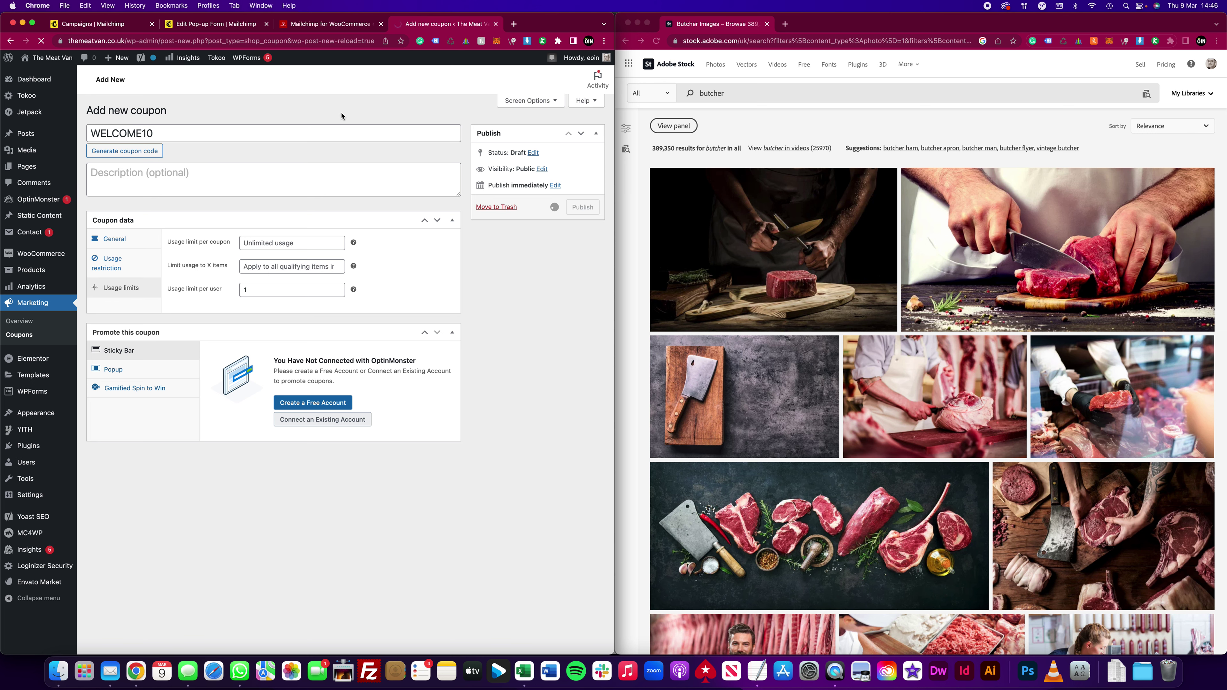
pyautogui.click(126, 26)
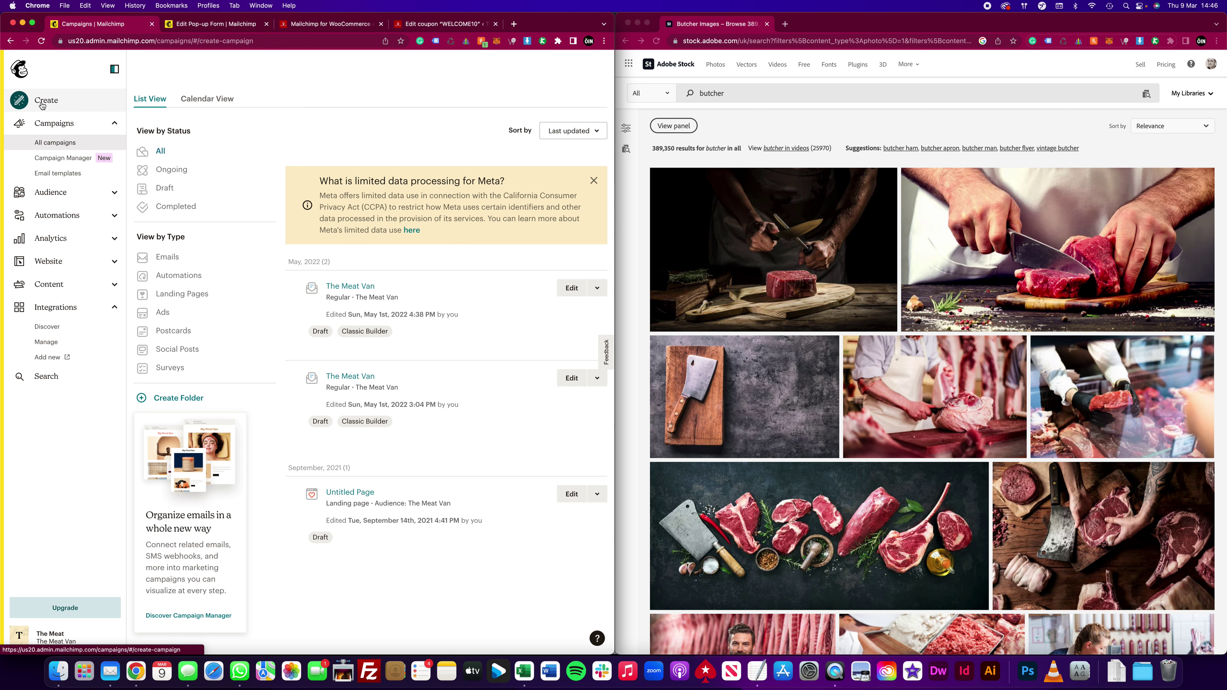
# Step: Start a new Regular email campaign from Mailchimp's Create menu
pyautogui.click(31, 110)
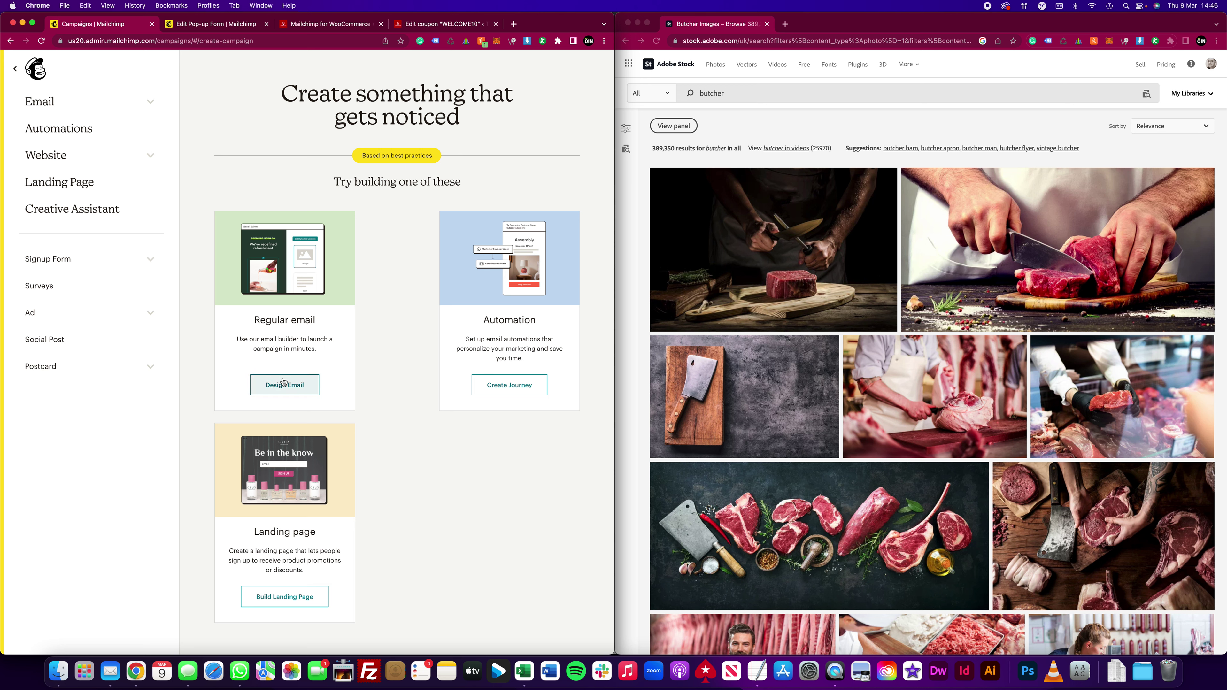
pyautogui.click(283, 384)
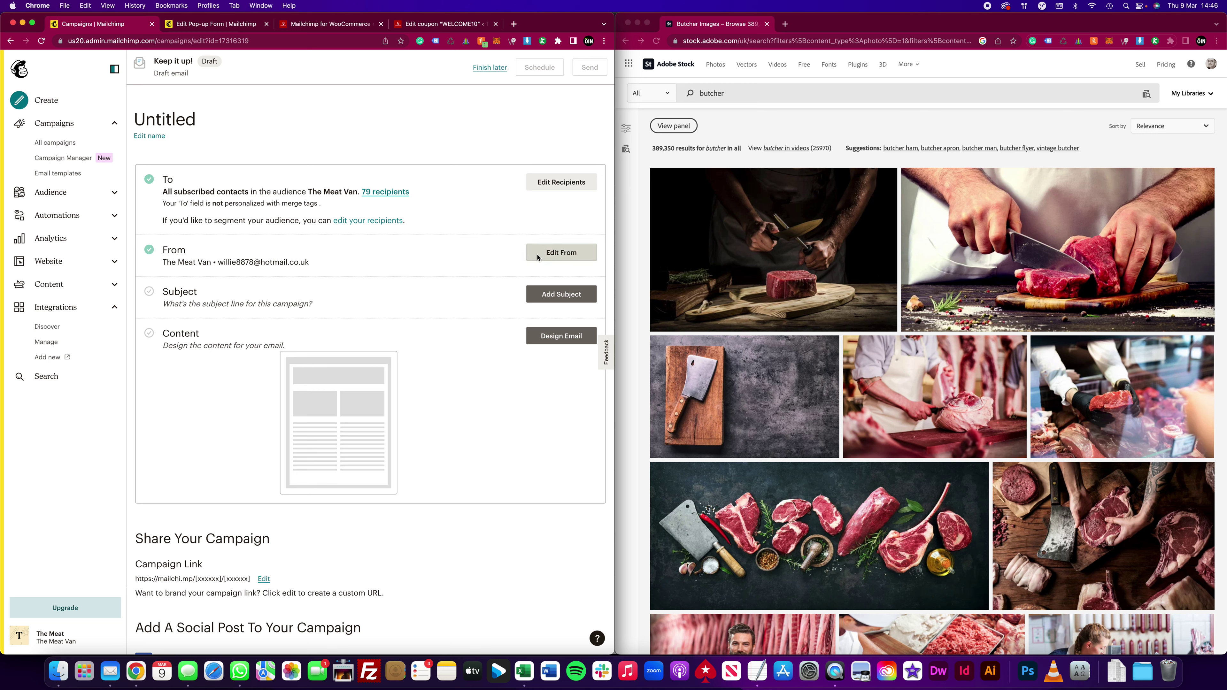
# Step: Change the sender email to the store's info address and save the From section
pyautogui.click(562, 252)
pyautogui.moveTo(281, 352); pyautogui.dragTo(158, 359)
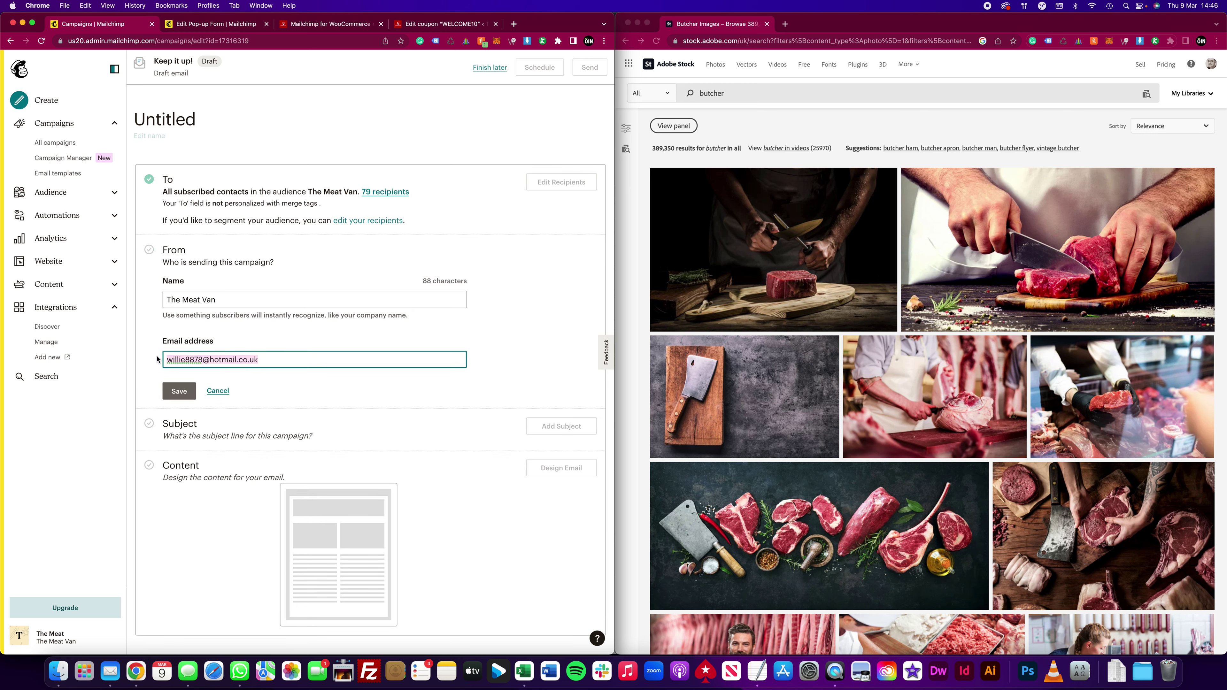
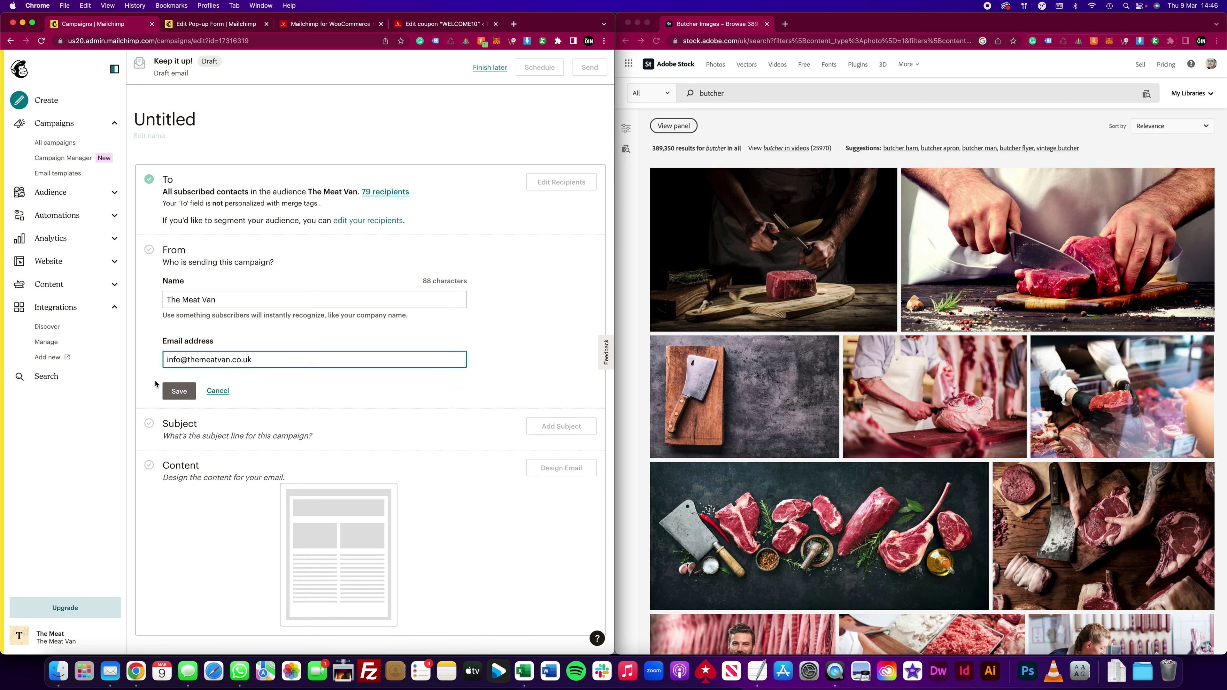
pyautogui.click(178, 391)
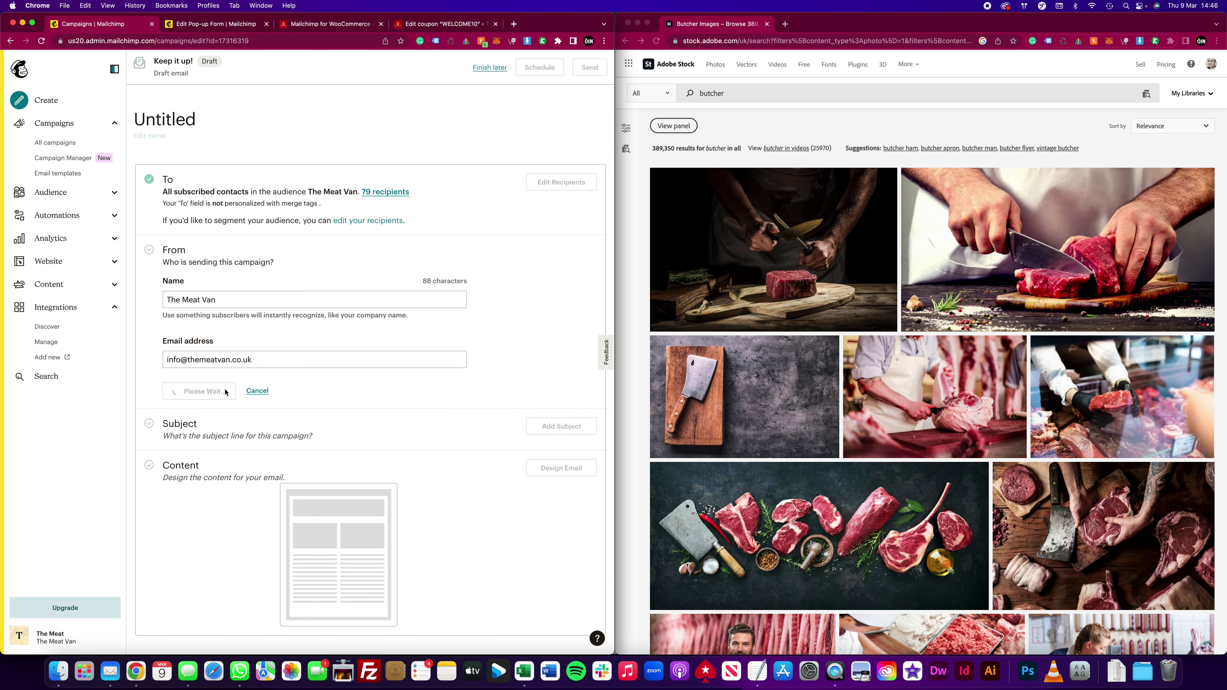
# Step: Copy the prepared National Butchers Week subject line from the notes
pyautogui.click(546, 301)
pyautogui.press('super+Tab')
pyautogui.press('super+a')
pyautogui.press('super+c')
pyautogui.click(252, 306)
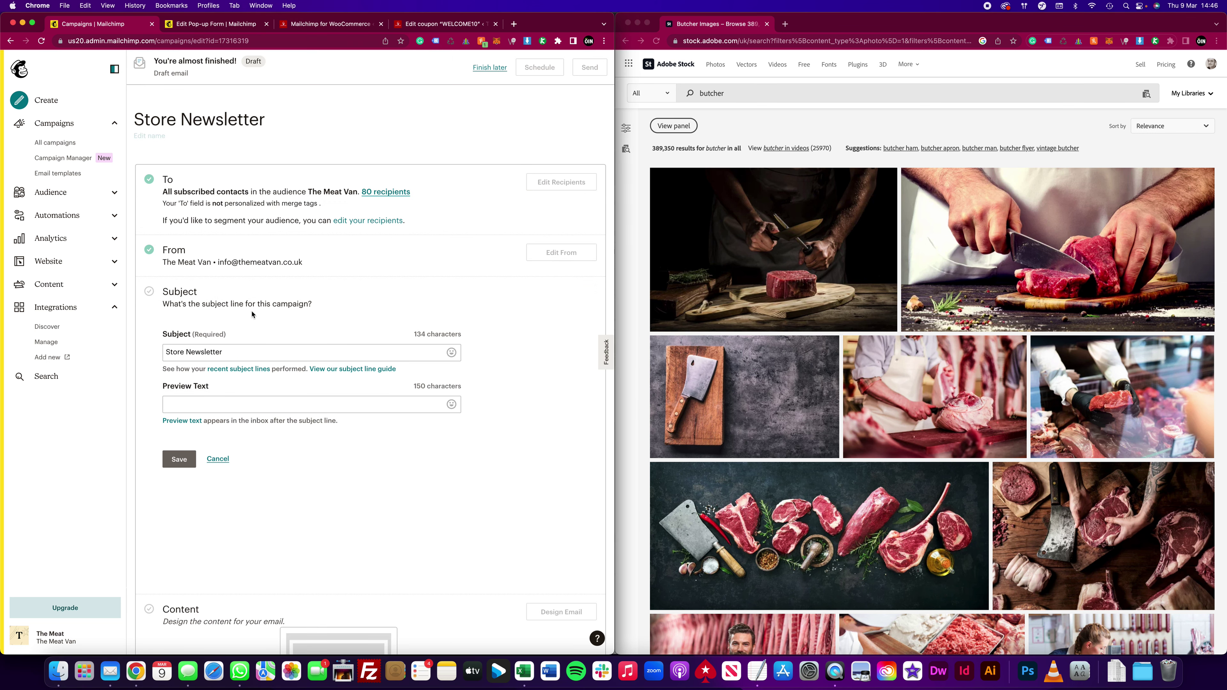
# Step: Set subject and preview text to 'National Butchers Week - Get 10% off when using code WELCOME10'
pyautogui.click(241, 353)
pyautogui.press('super+a')
pyautogui.press('super+v')
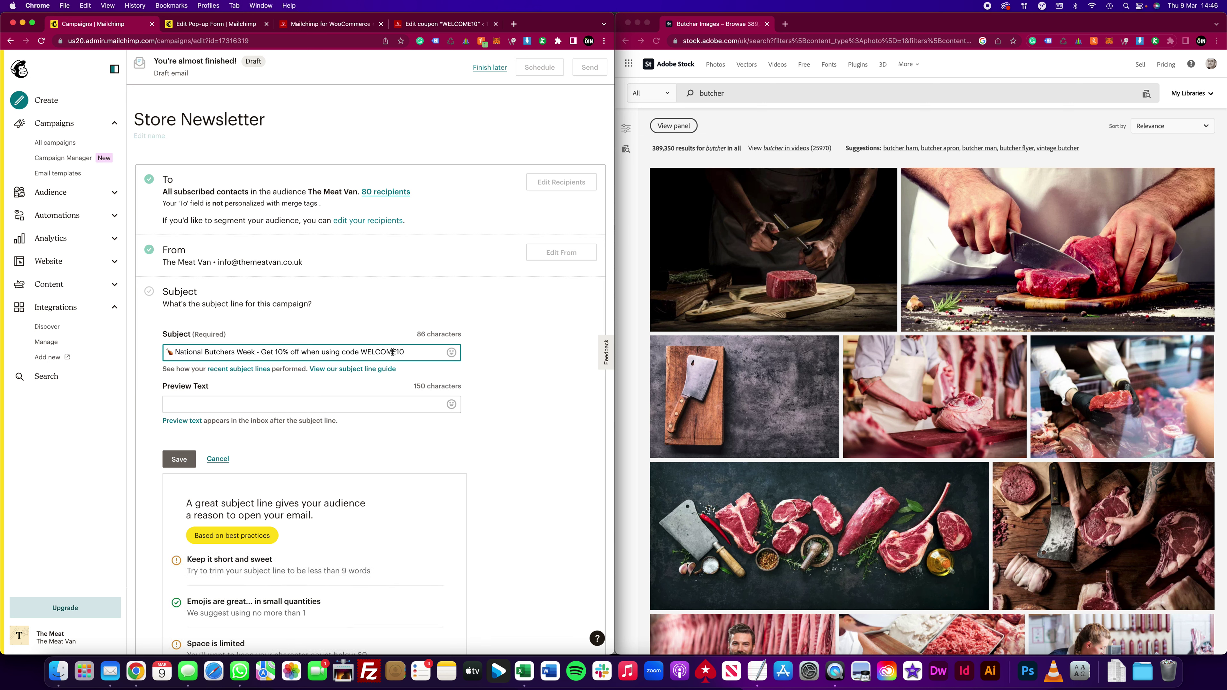
pyautogui.click(260, 404)
pyautogui.press('super+v')
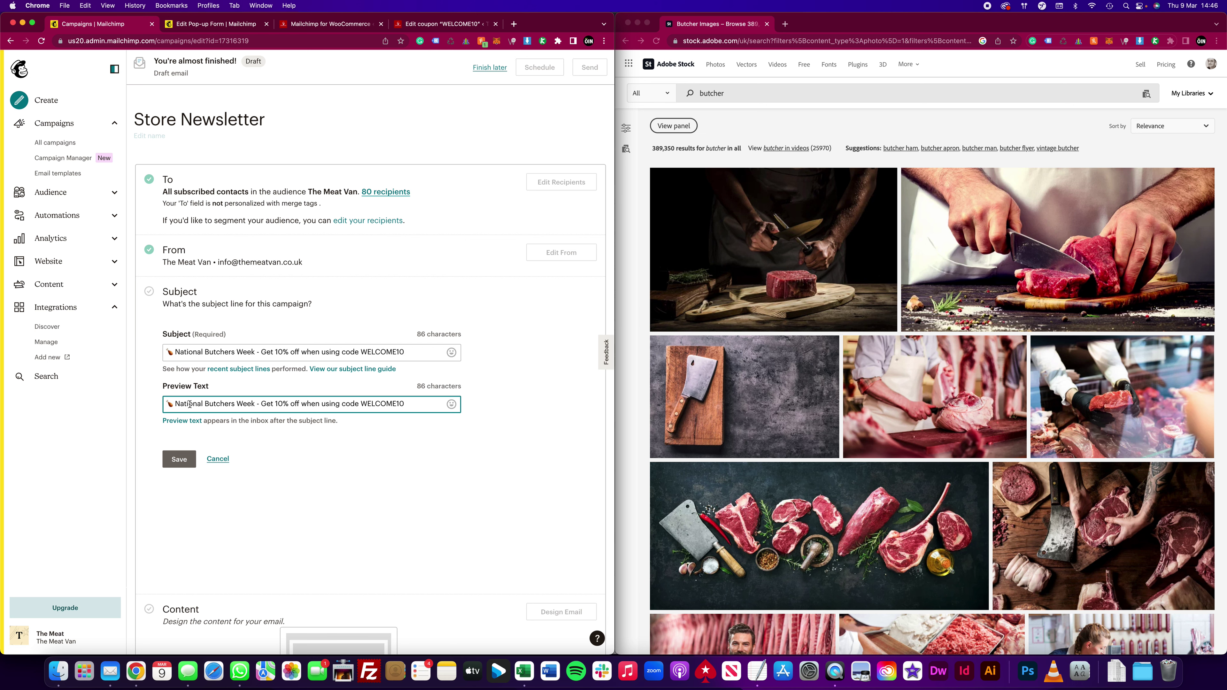
pyautogui.click(182, 460)
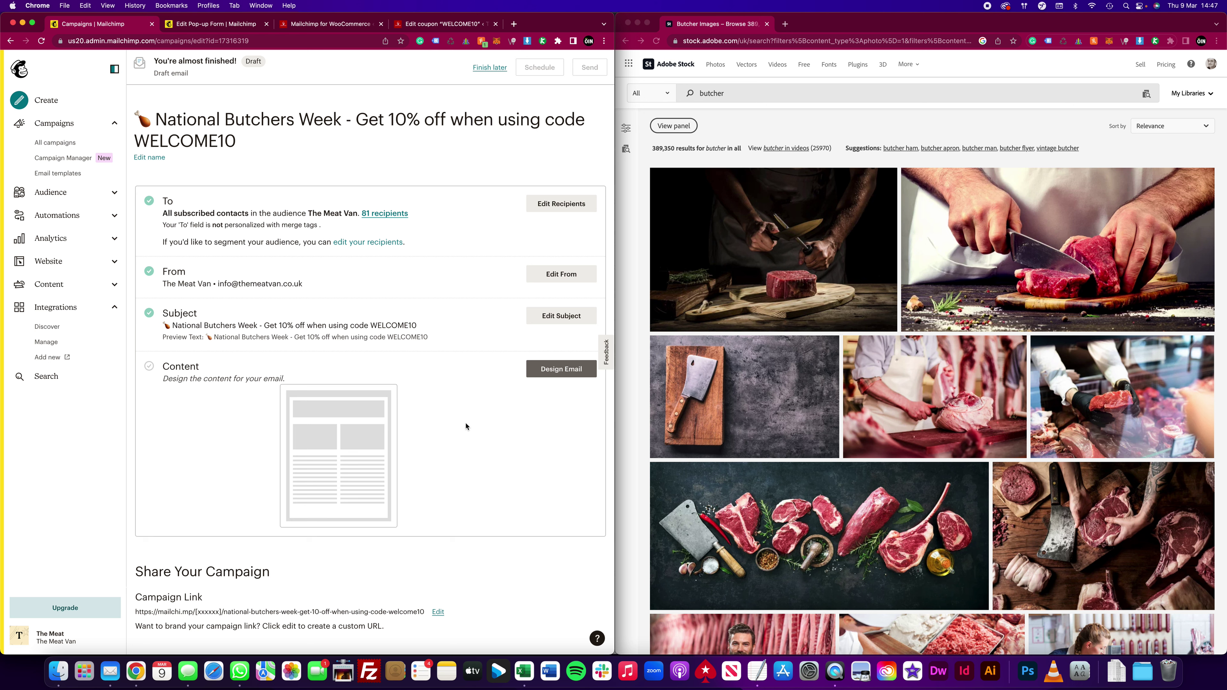
# Step: Open the email designer with the 'Sell Products' showcase template
pyautogui.click(556, 373)
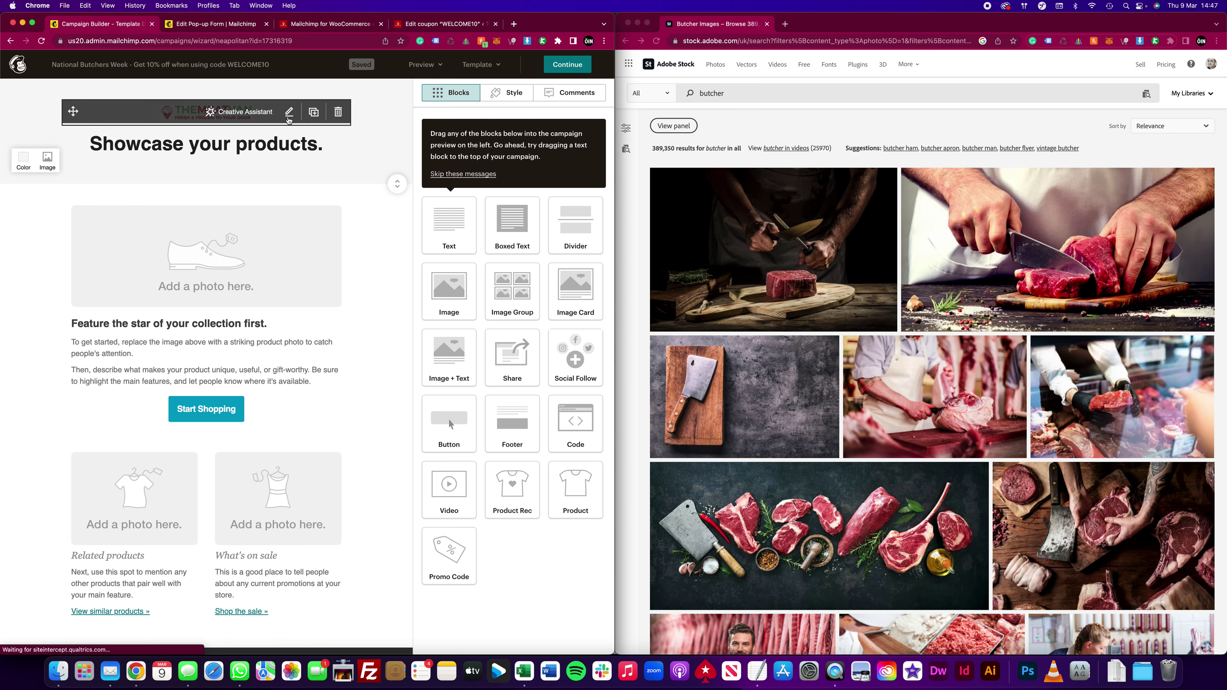
# Step: Make the logo header section taller, trying then removing rounded logo corners
pyautogui.click(275, 122)
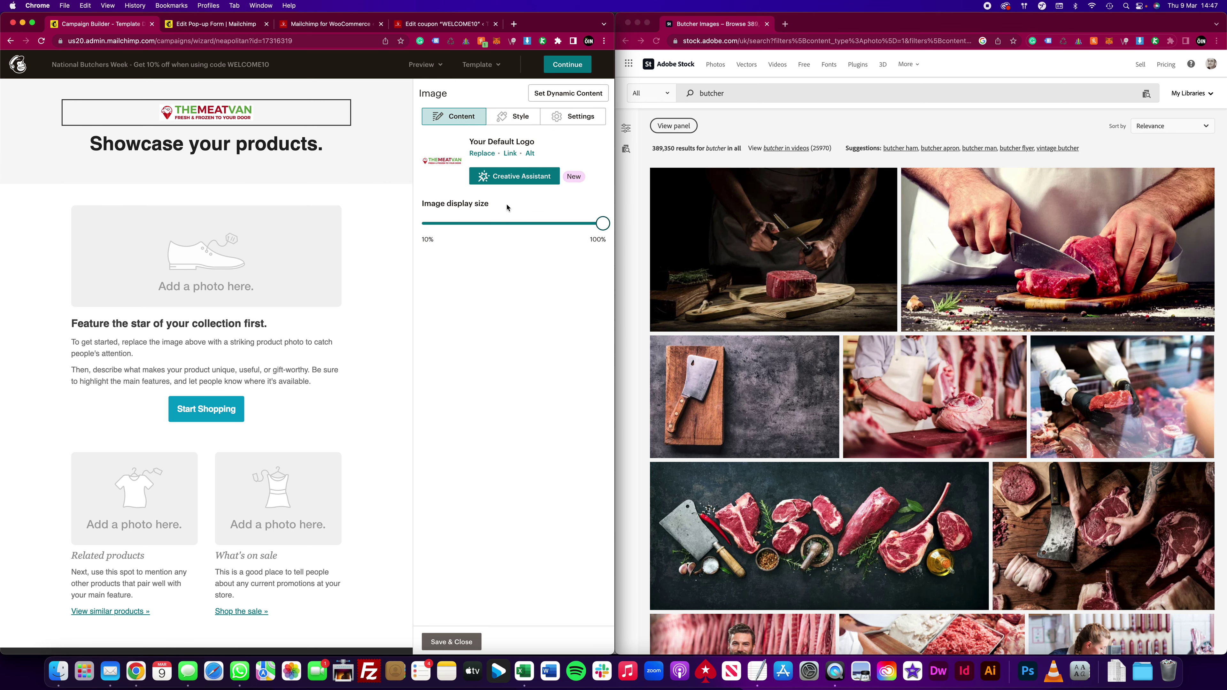
pyautogui.moveTo(560, 226); pyautogui.dragTo(604, 225)
pyautogui.moveTo(398, 191); pyautogui.dragTo(397, 228)
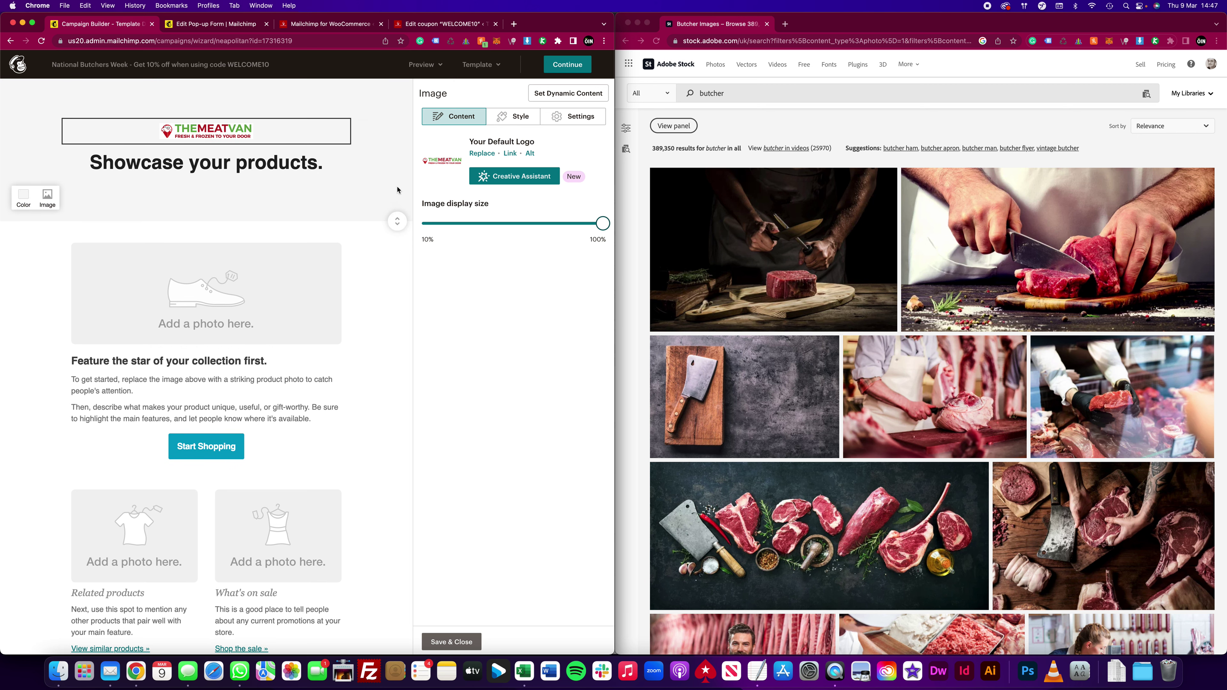
pyautogui.click(514, 121)
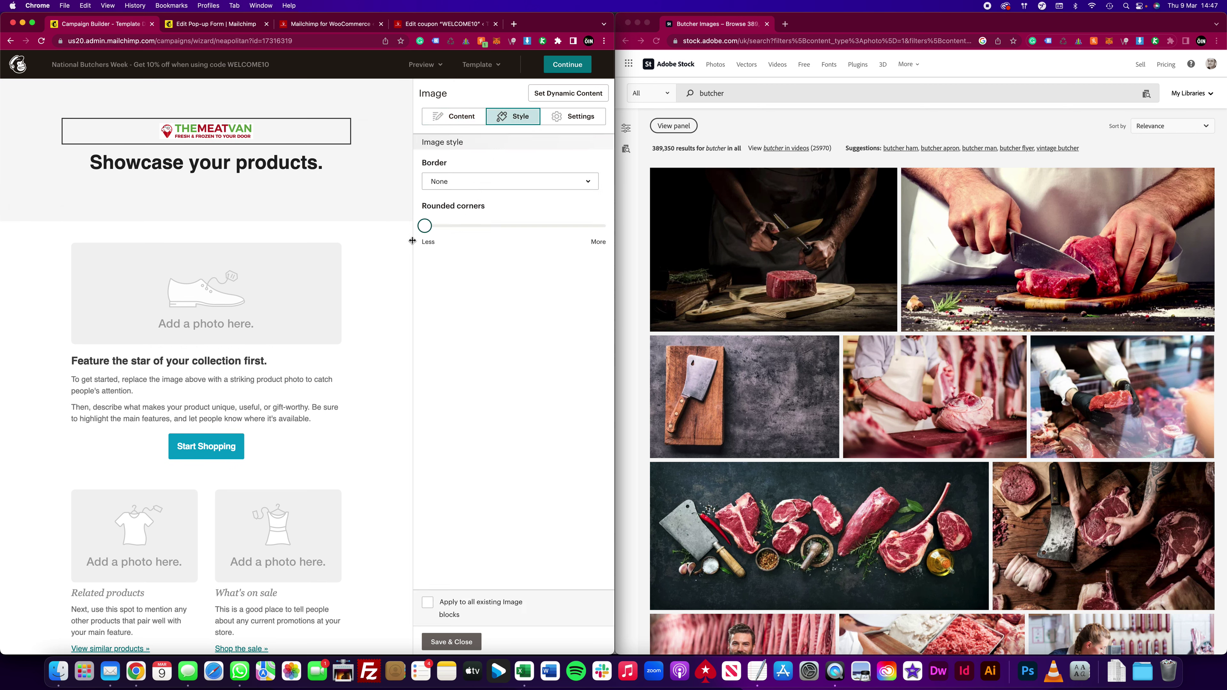
pyautogui.moveTo(425, 225); pyautogui.dragTo(577, 227)
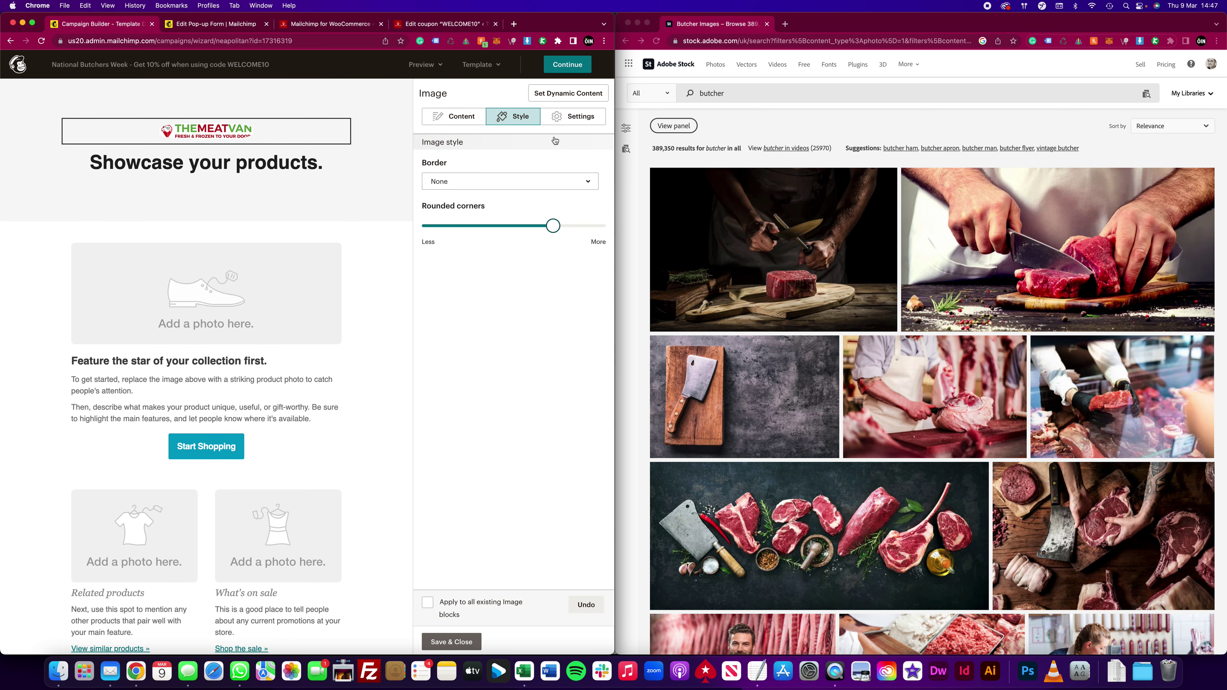
pyautogui.click(416, 203)
# Step: Keep the logo centred, with edge-to-edge and high-resolution sizing both turned off
pyautogui.click(559, 118)
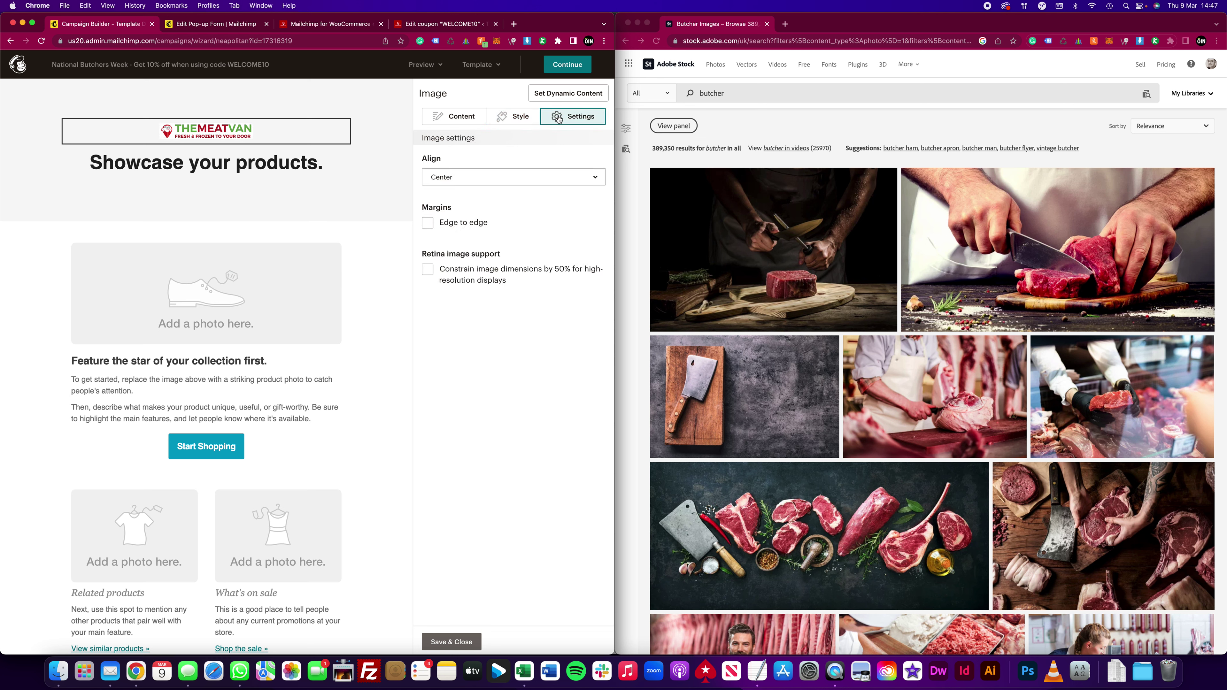
pyautogui.click(466, 180)
pyautogui.click(468, 227)
pyautogui.click(467, 224)
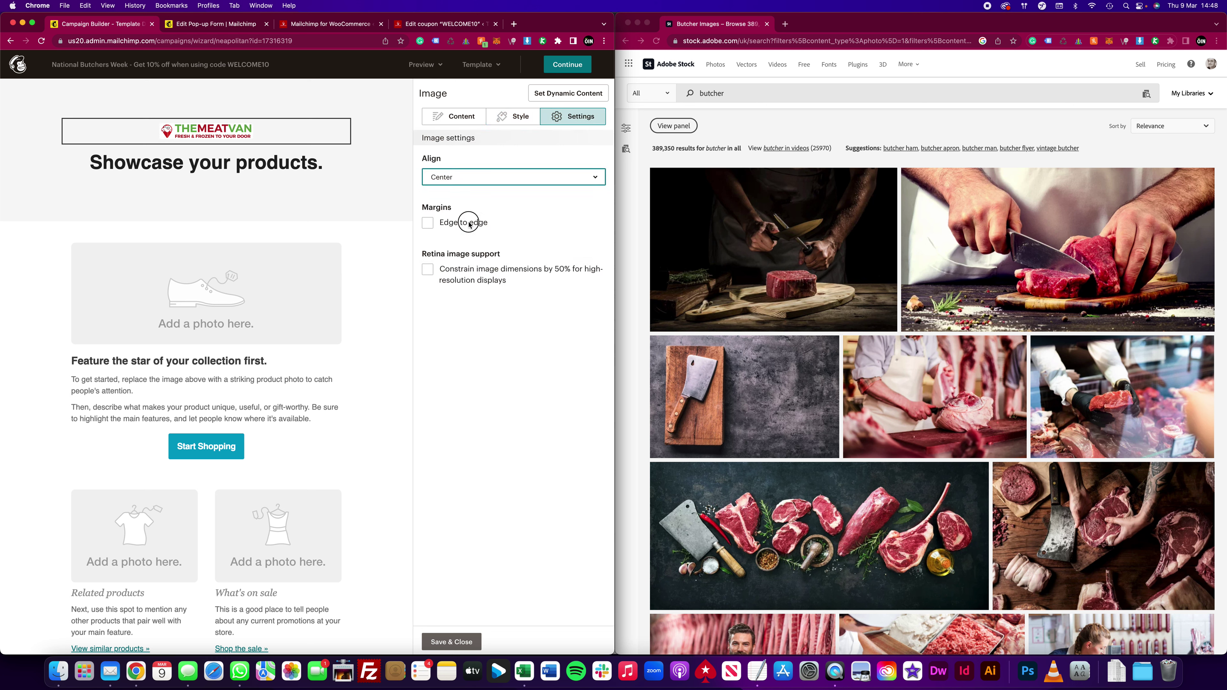
pyautogui.click(461, 270)
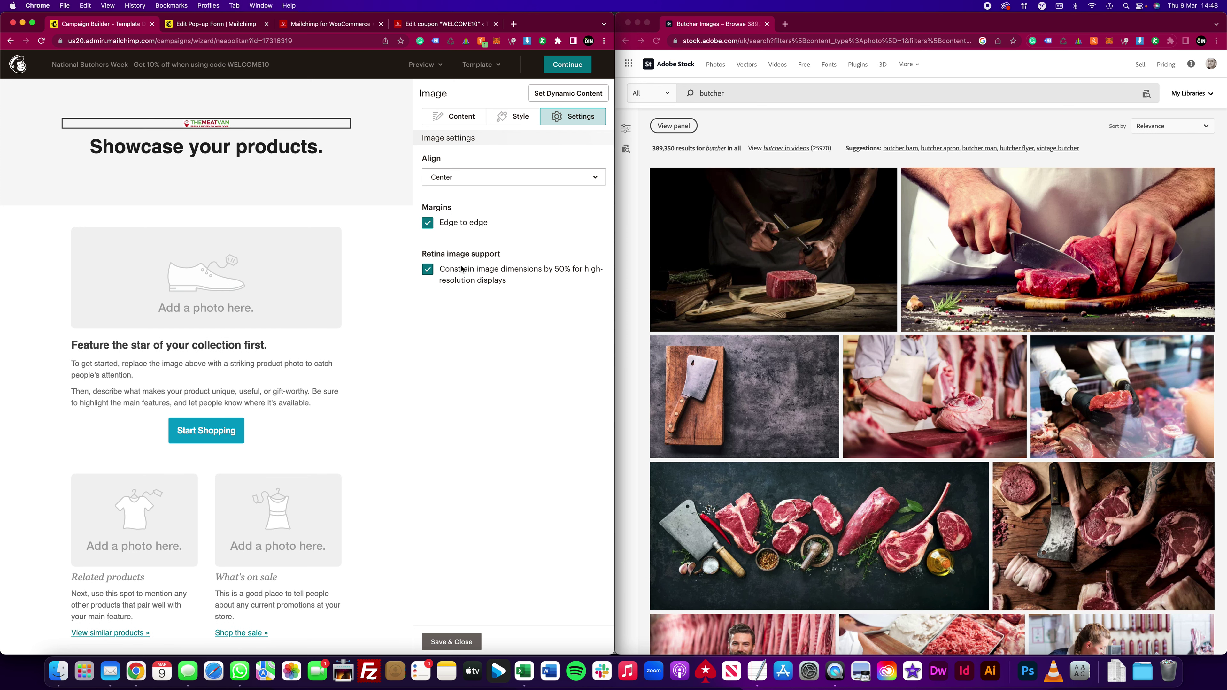
pyautogui.click(461, 225)
pyautogui.click(447, 279)
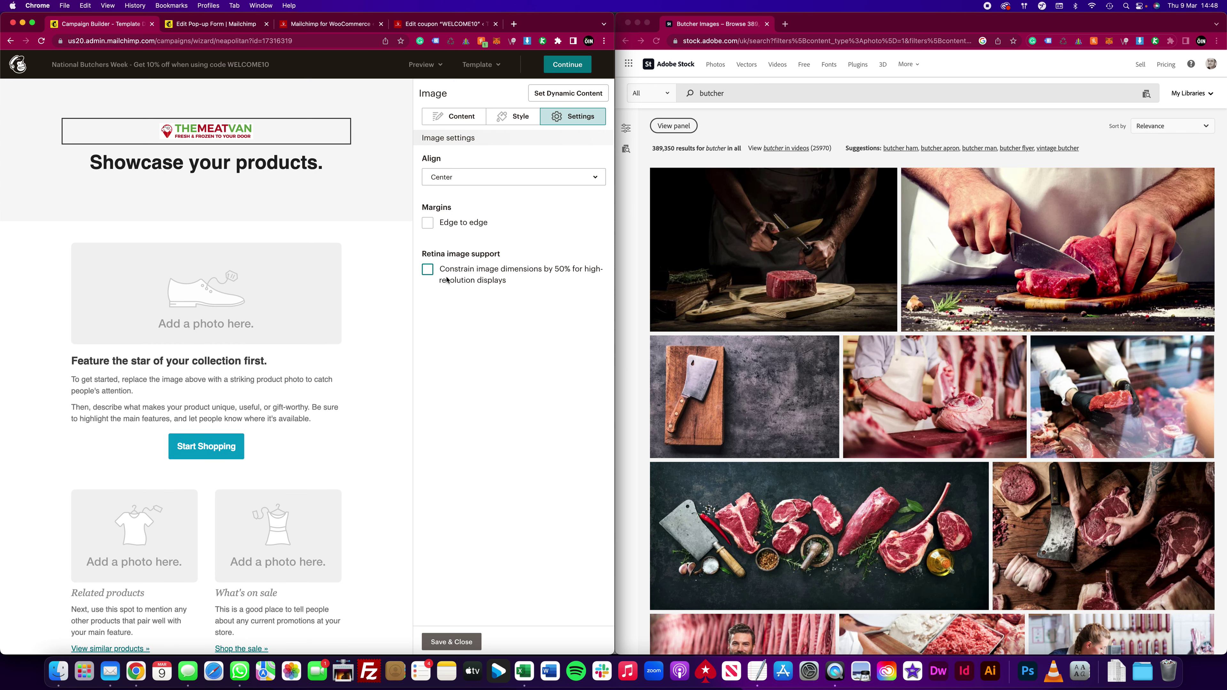
pyautogui.click(459, 116)
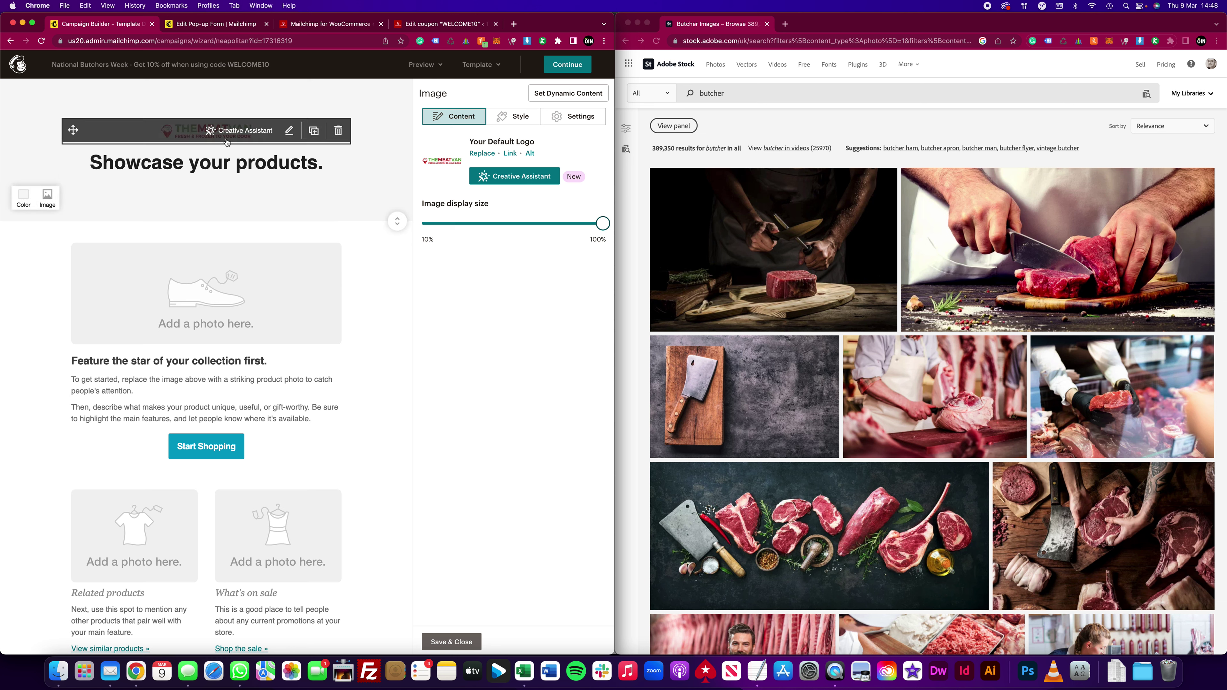
# Step: Look at the WordPress media library, then go back to the Mailchimp editor
pyautogui.click(333, 23)
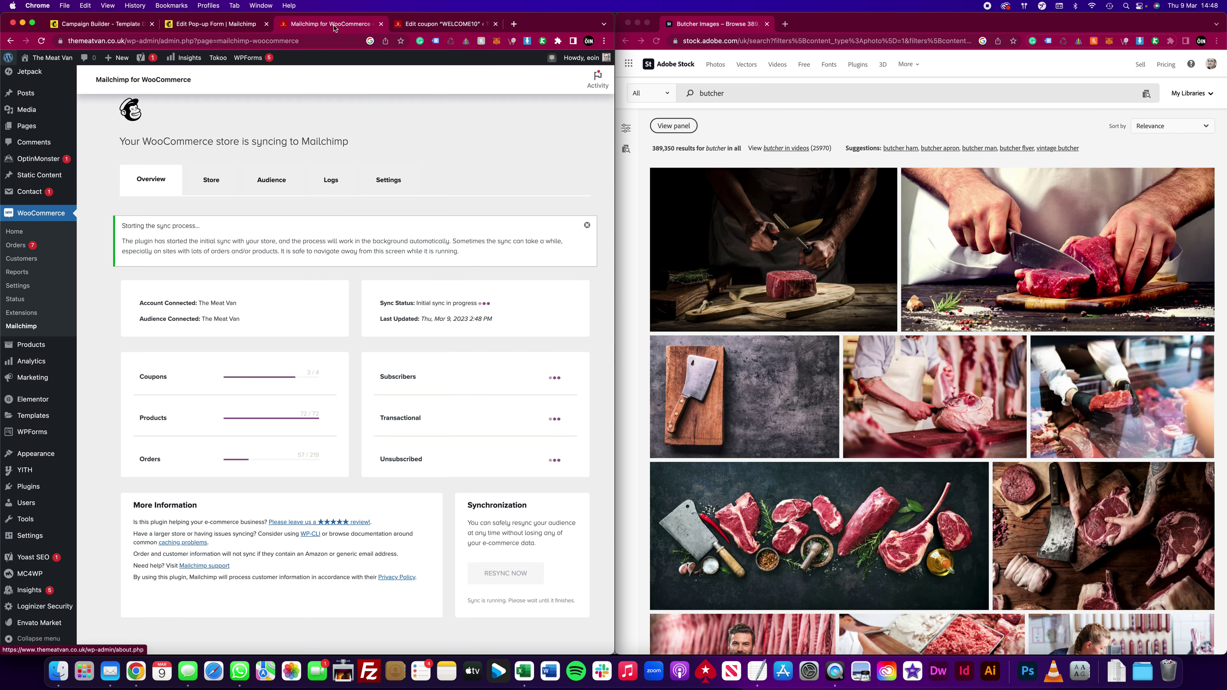
pyautogui.click(444, 25)
pyautogui.moveTo(99, 152)
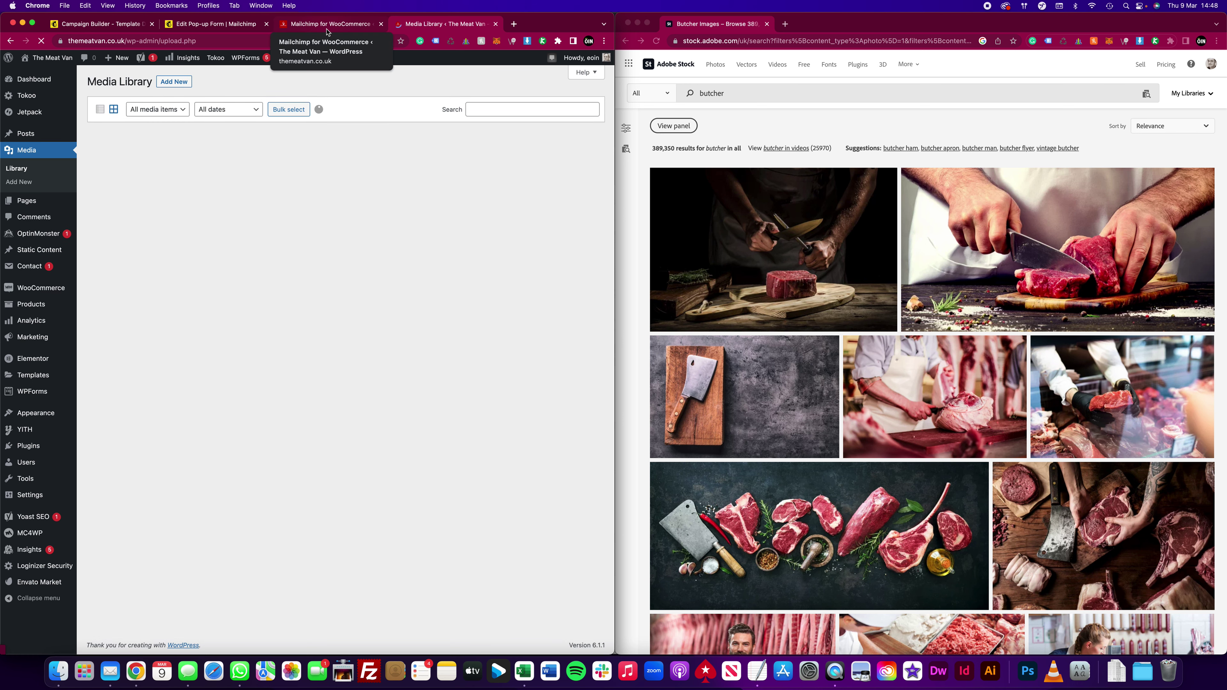
pyautogui.click(217, 24)
pyautogui.click(127, 25)
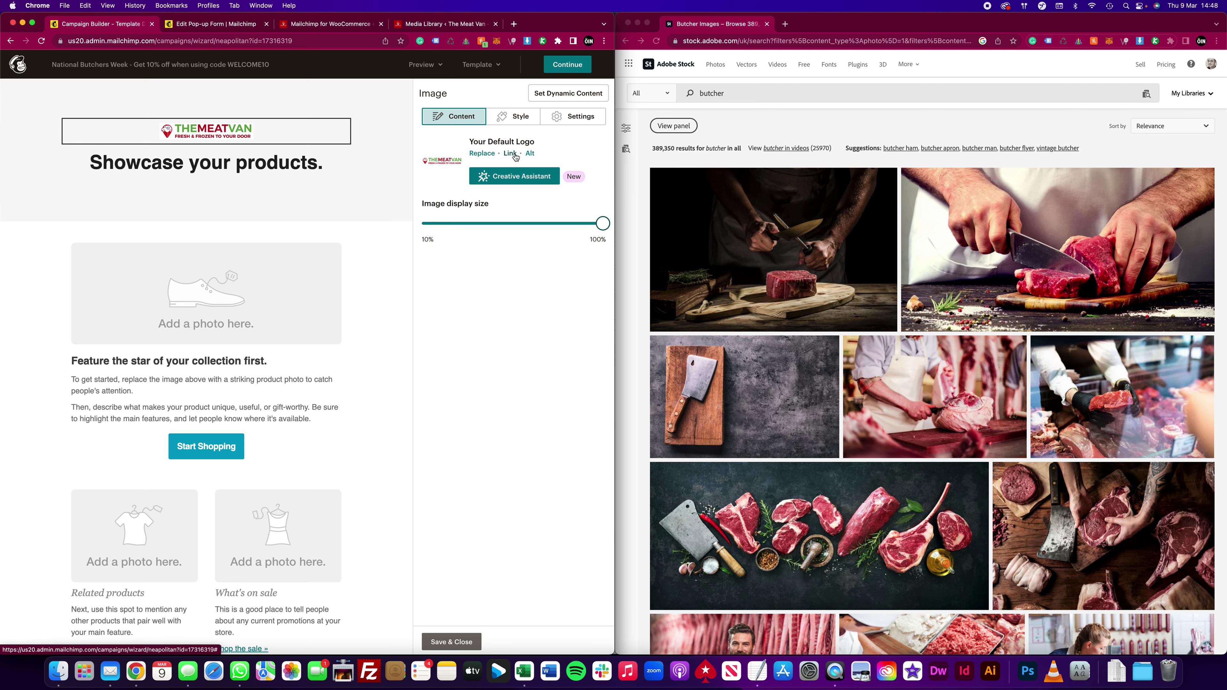
# Step: Copy the TheMeatVan-Logo-2019.png URL from the media library and load it in a new tab
pyautogui.click(435, 25)
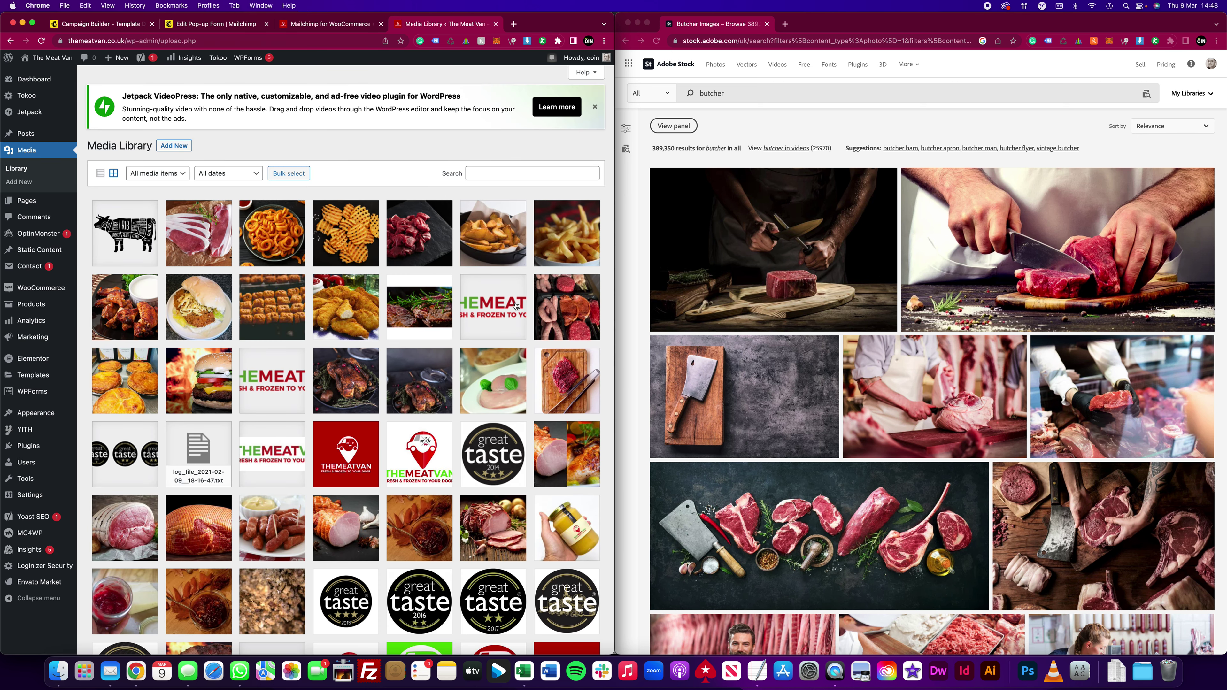
pyautogui.click(516, 305)
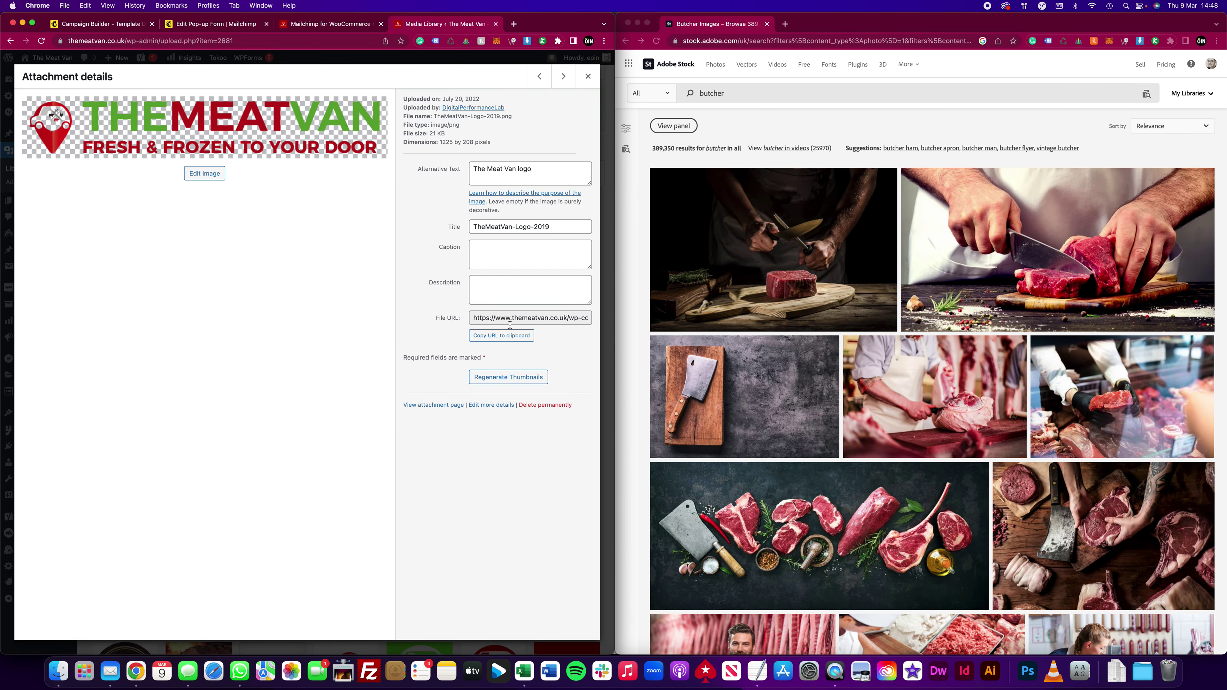
pyautogui.click(512, 336)
pyautogui.press('super+t')
pyautogui.press('super+v')
pyautogui.press('Return')
# Step: Save the TheMeatVan-Logo-2019.png image to the computer
pyautogui.rightClick(406, 363)
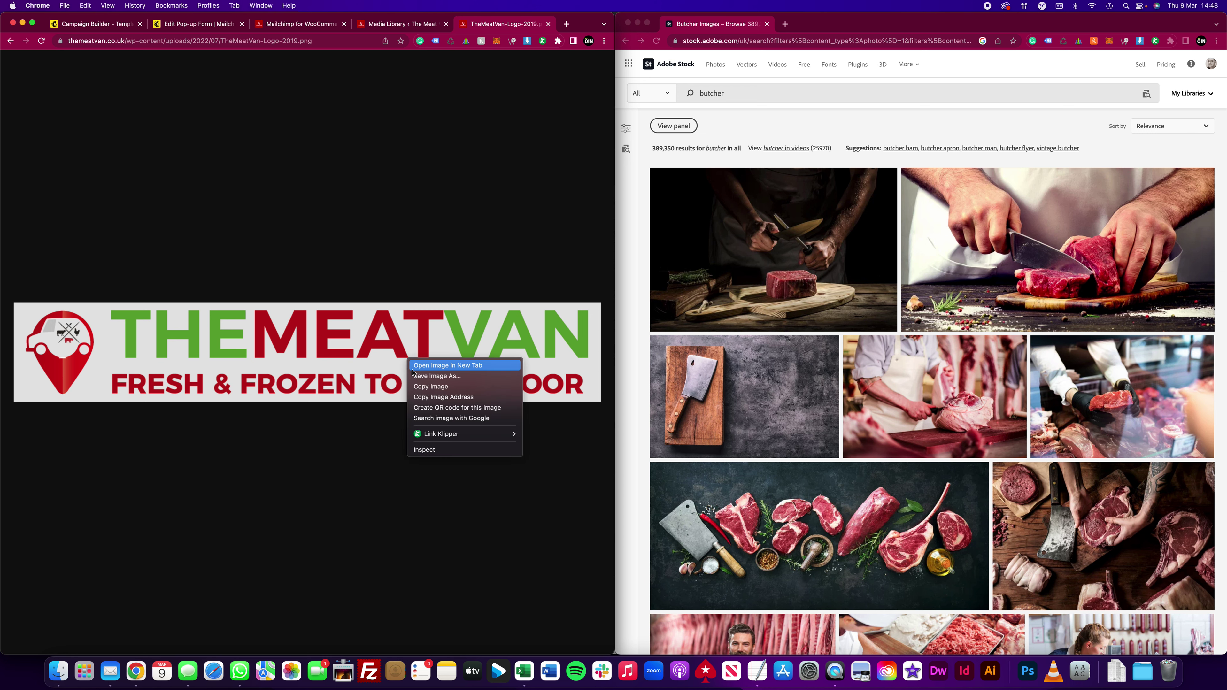
pyautogui.click(413, 373)
pyautogui.press('Return')
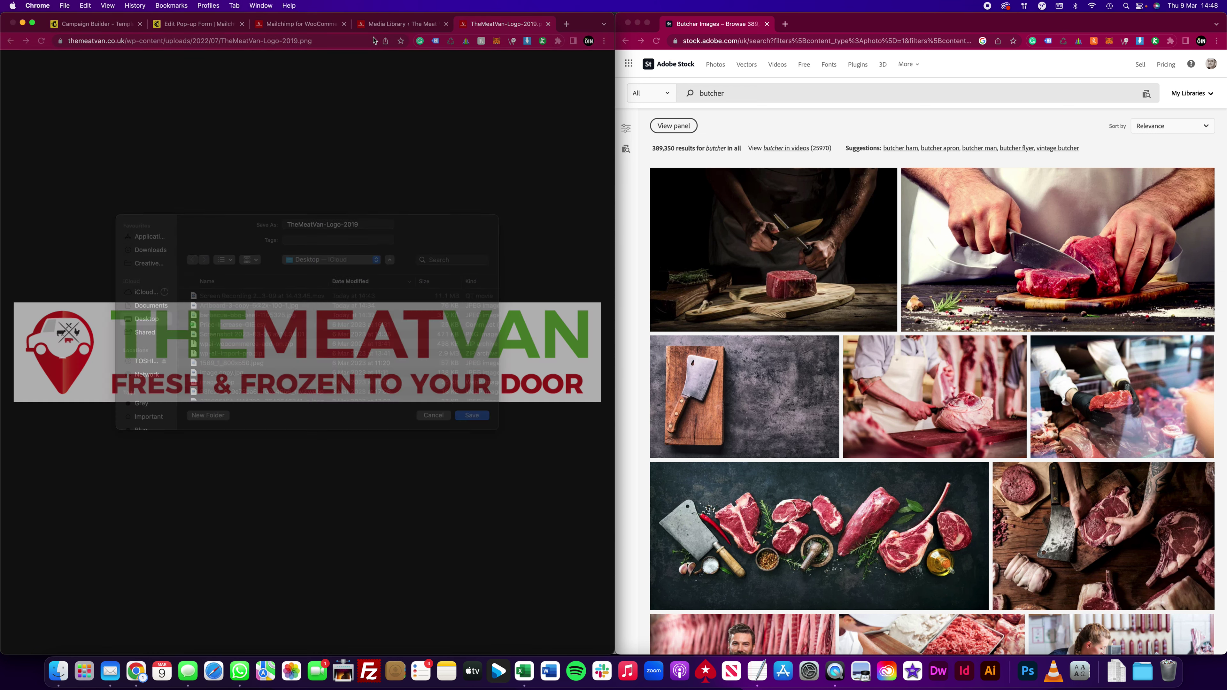
pyautogui.click(297, 25)
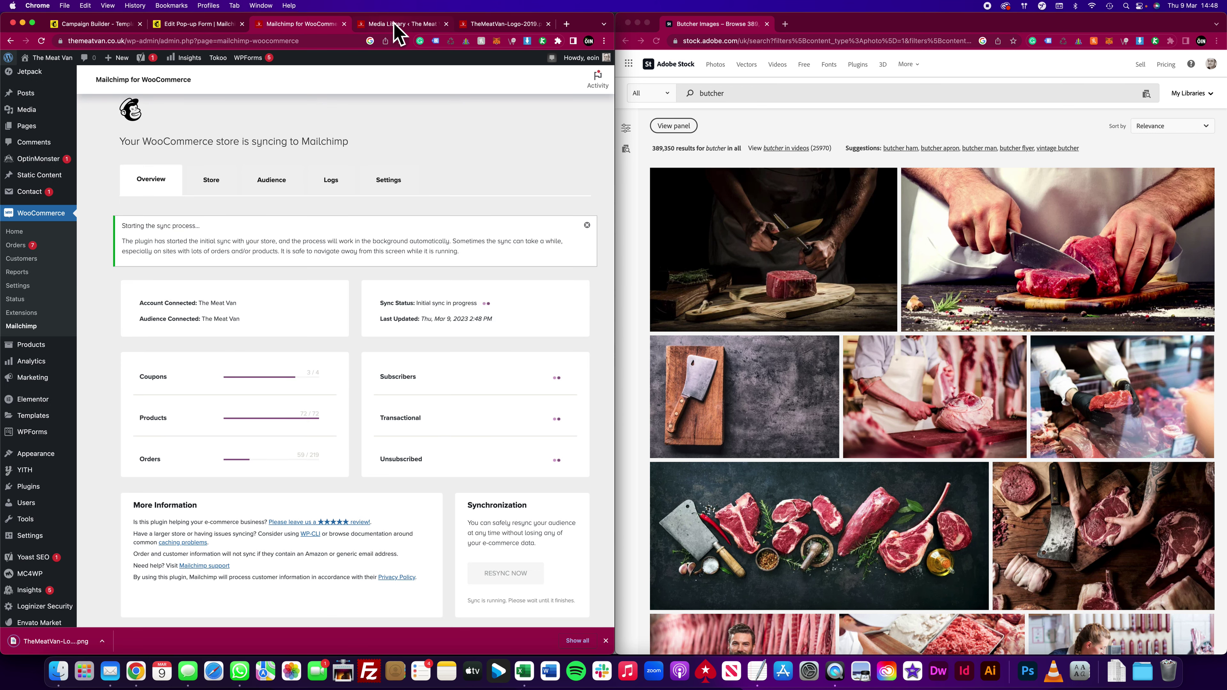
# Step: Replace the header logo with the uploaded TheMeatVan-Logo-2019.png (1225 × 208)
pyautogui.click(92, 28)
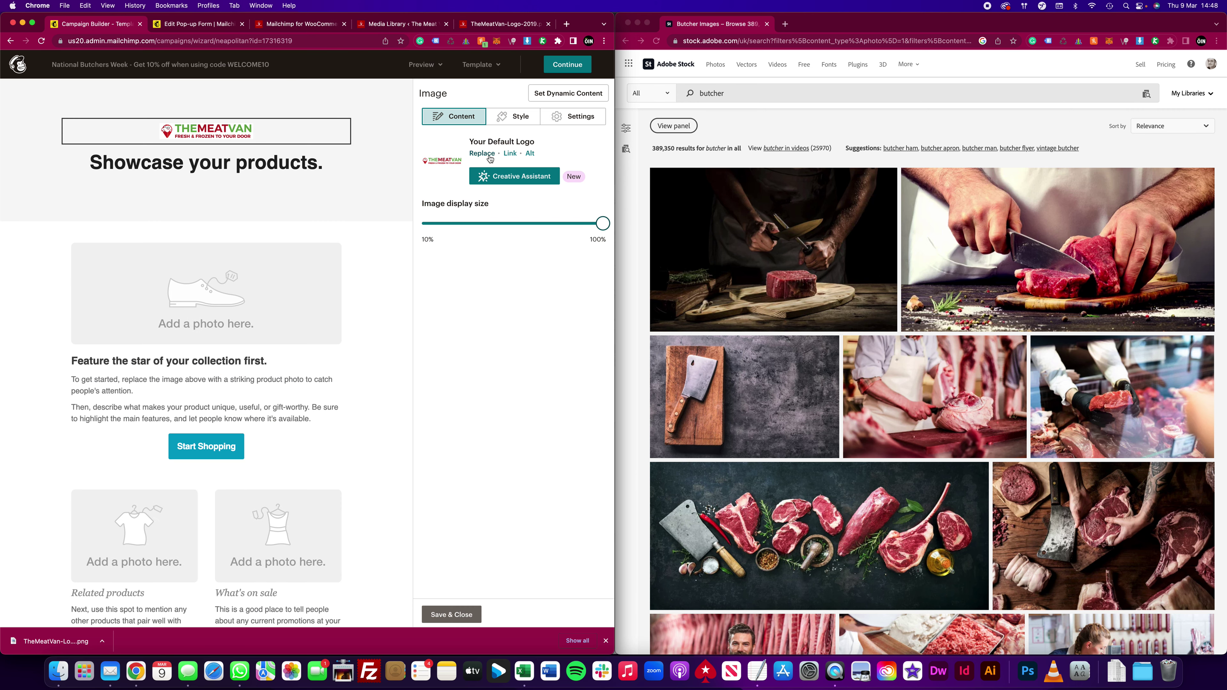
pyautogui.click(484, 155)
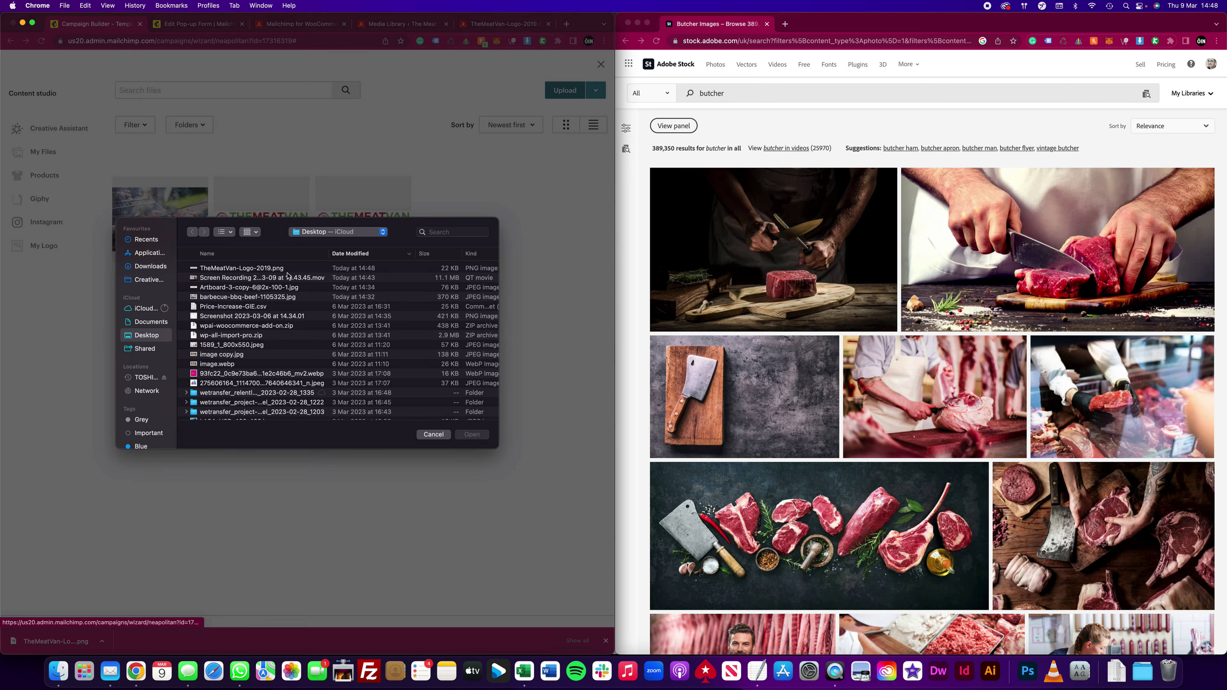
pyautogui.doubleClick(259, 270)
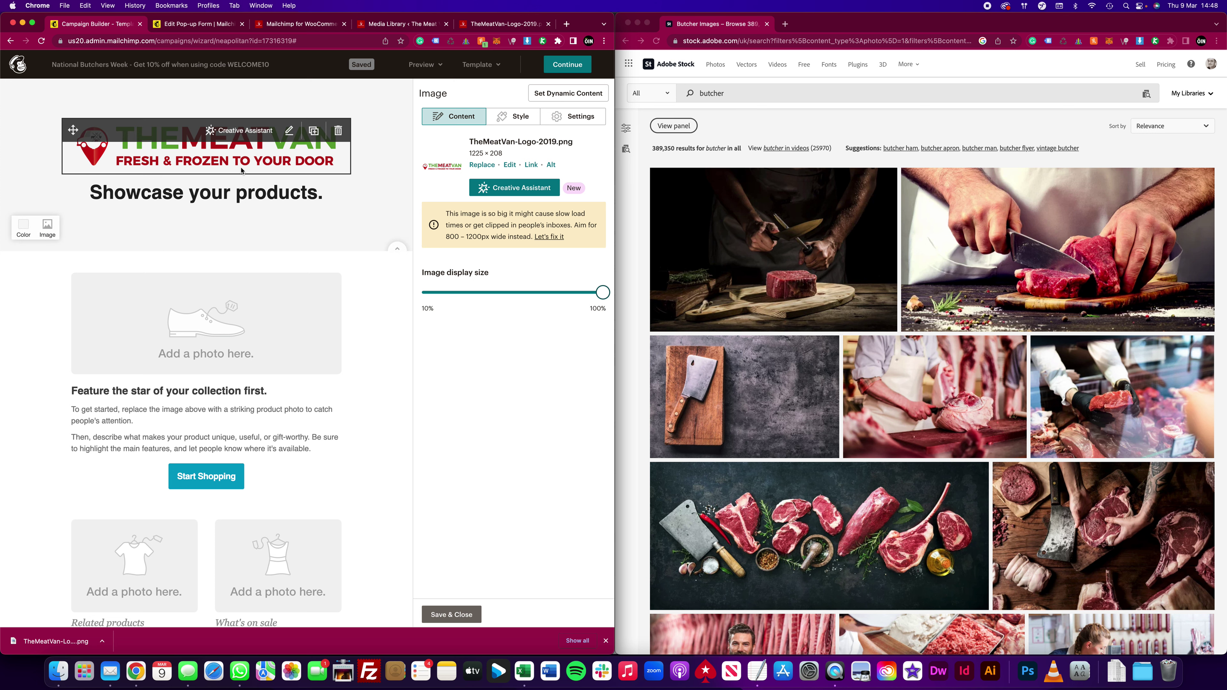
pyautogui.click(293, 201)
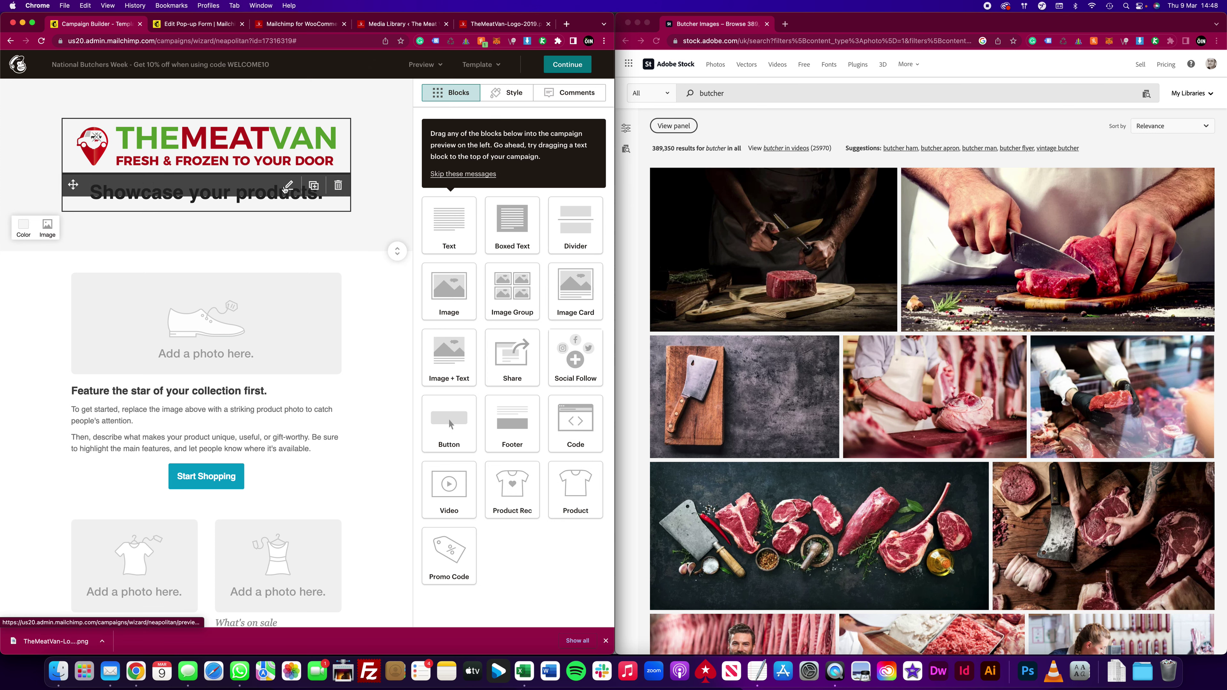
# Step: Change the heading to 'Celebrate National Butchers Week with 10% off your first order online.'
pyautogui.click(282, 197)
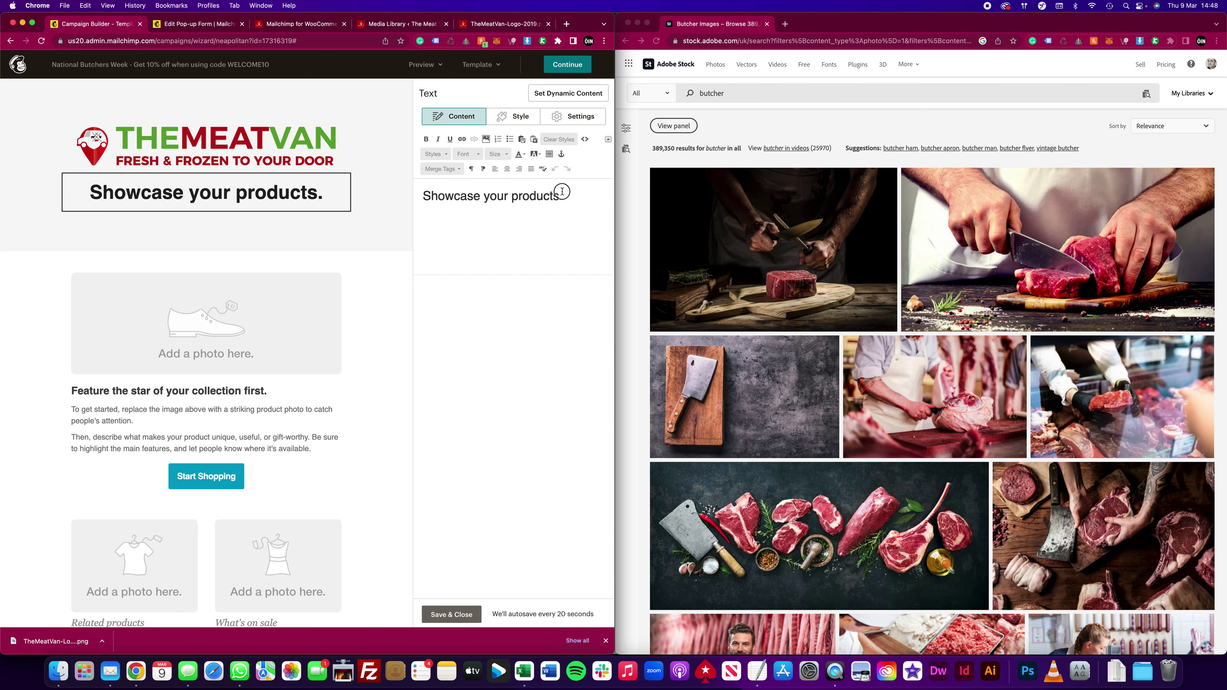
pyautogui.tripleClick(580, 197)
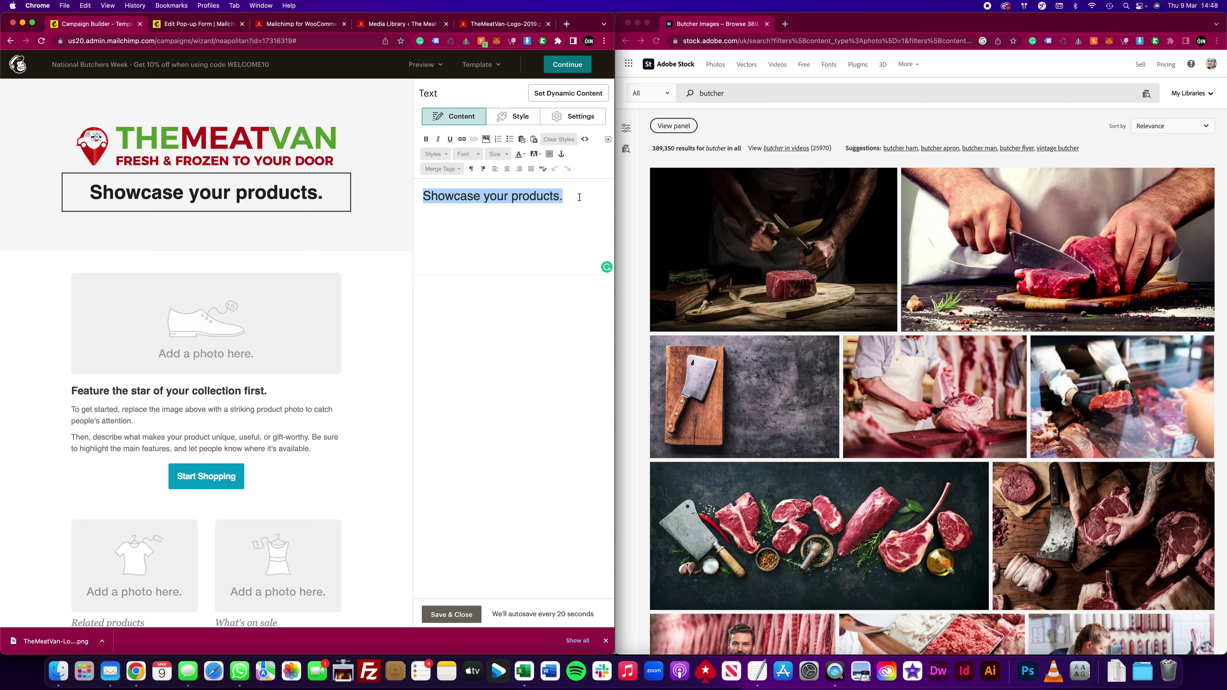
pyautogui.write('Celebrating')
pyautogui.press('BackSpace')
pyautogui.press('BackSpace')
pyautogui.press('BackSpace')
pyautogui.press('BackSpace')
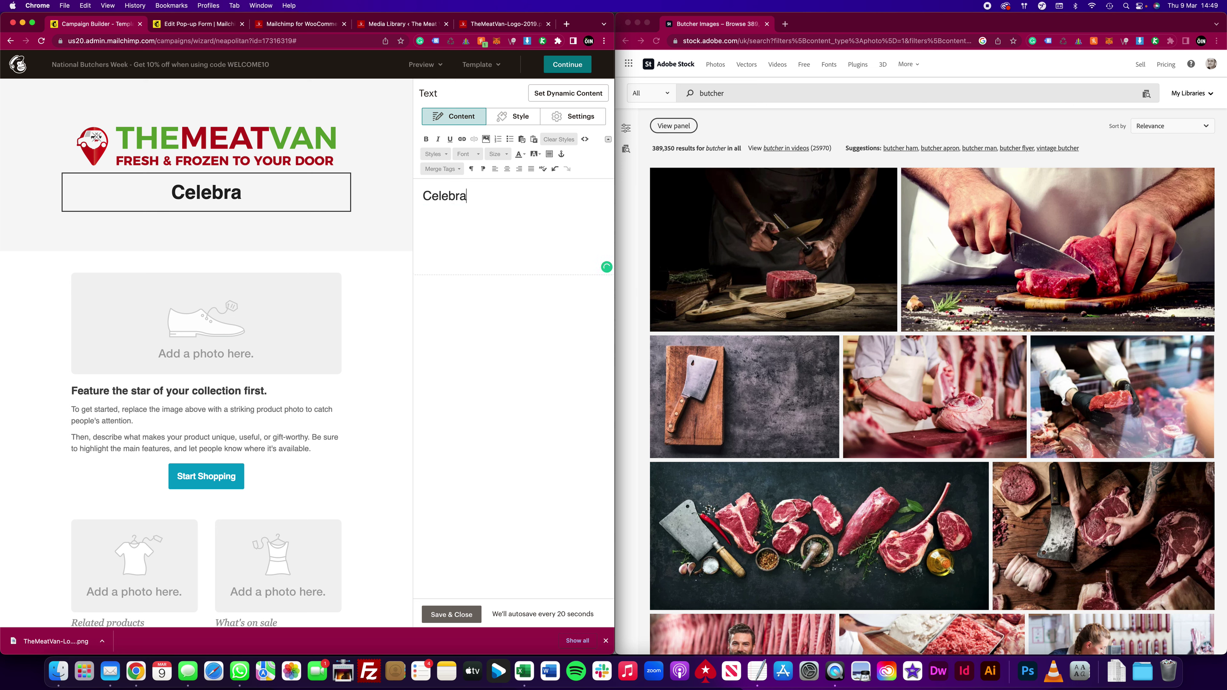
pyautogui.write('te National ')
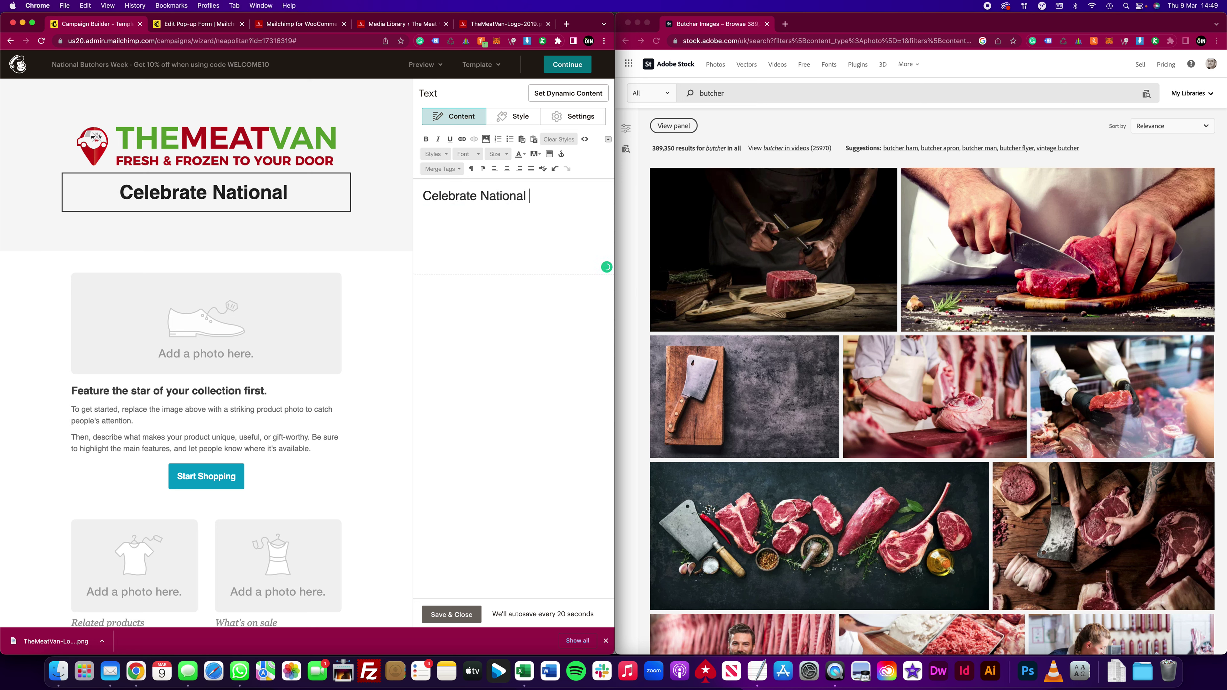
pyautogui.write('Butchers Wee')
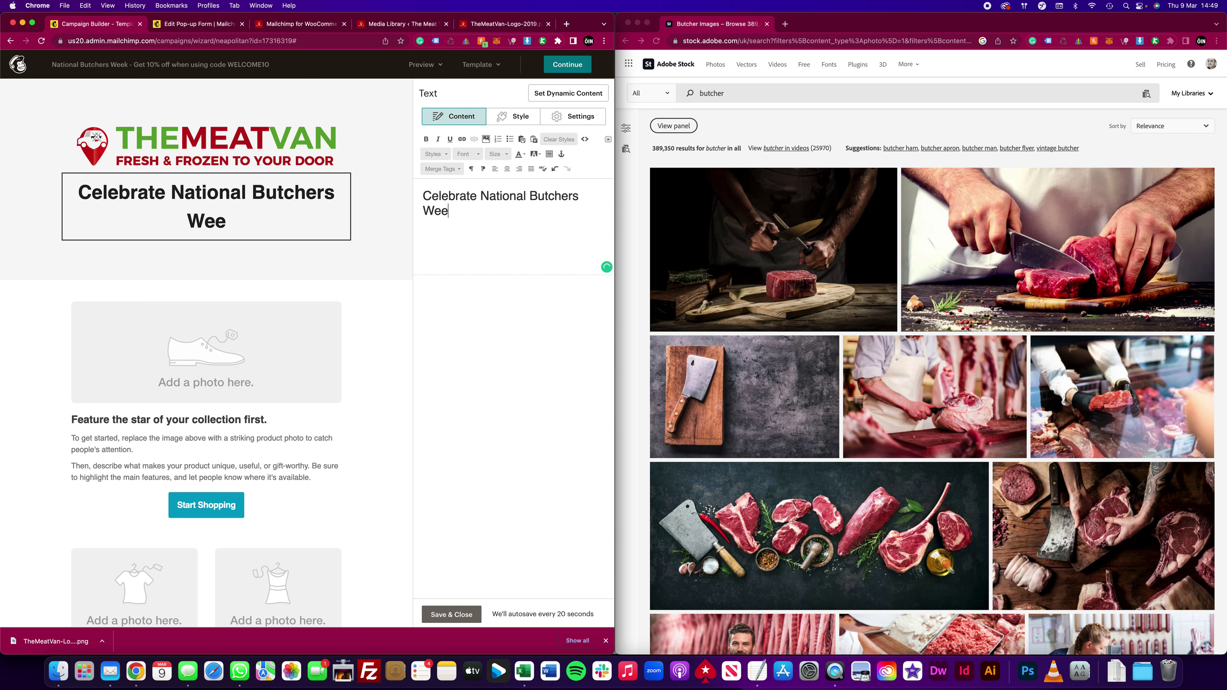
pyautogui.write('k with 10% ')
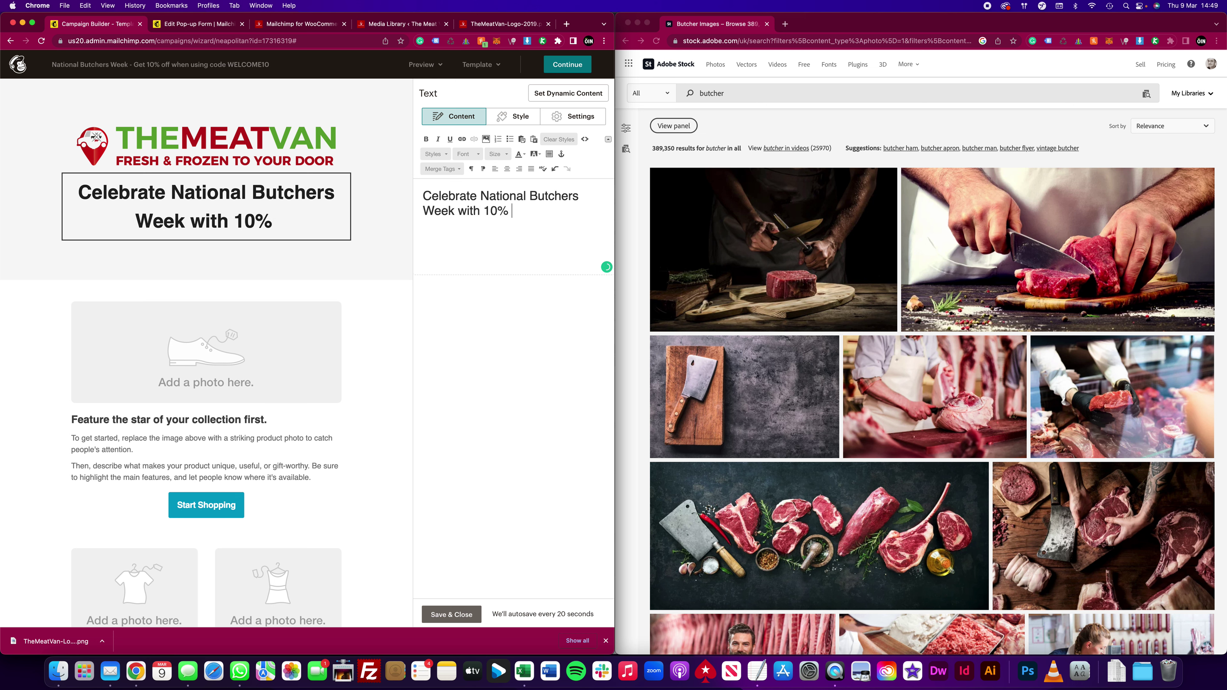
pyautogui.write('off your firtst')
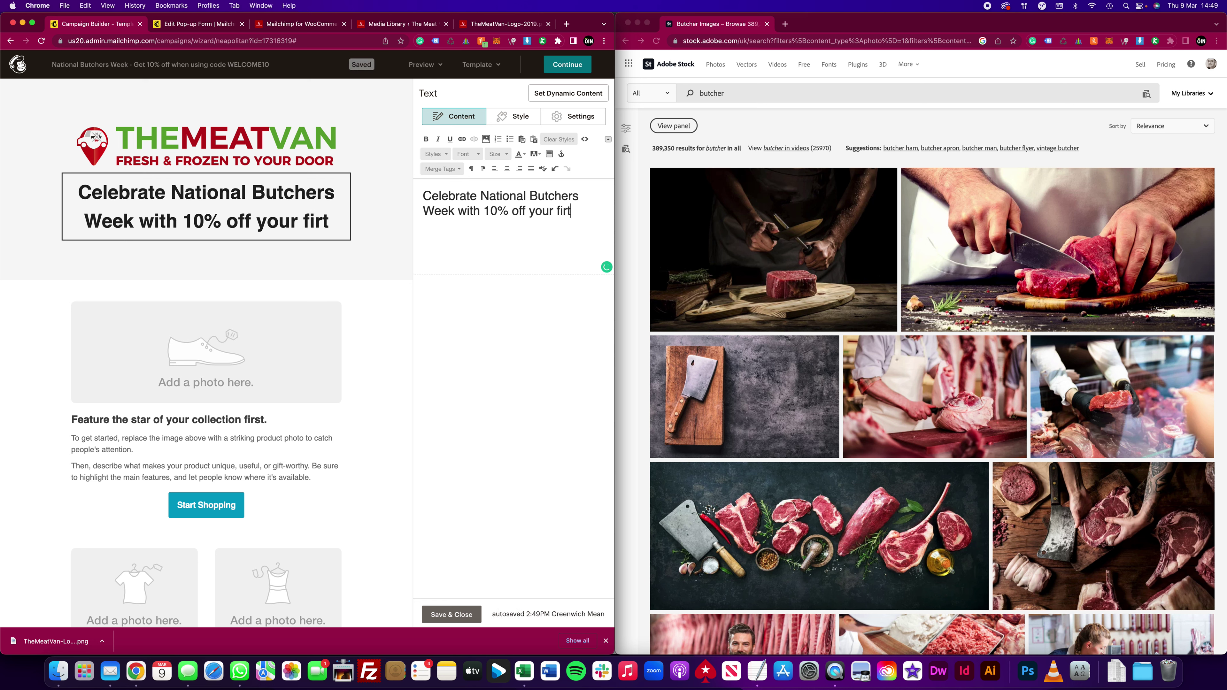
pyautogui.press('BackSpace')
pyautogui.press('BackSpace')
pyautogui.press('BackSpace')
pyautogui.write('st or')
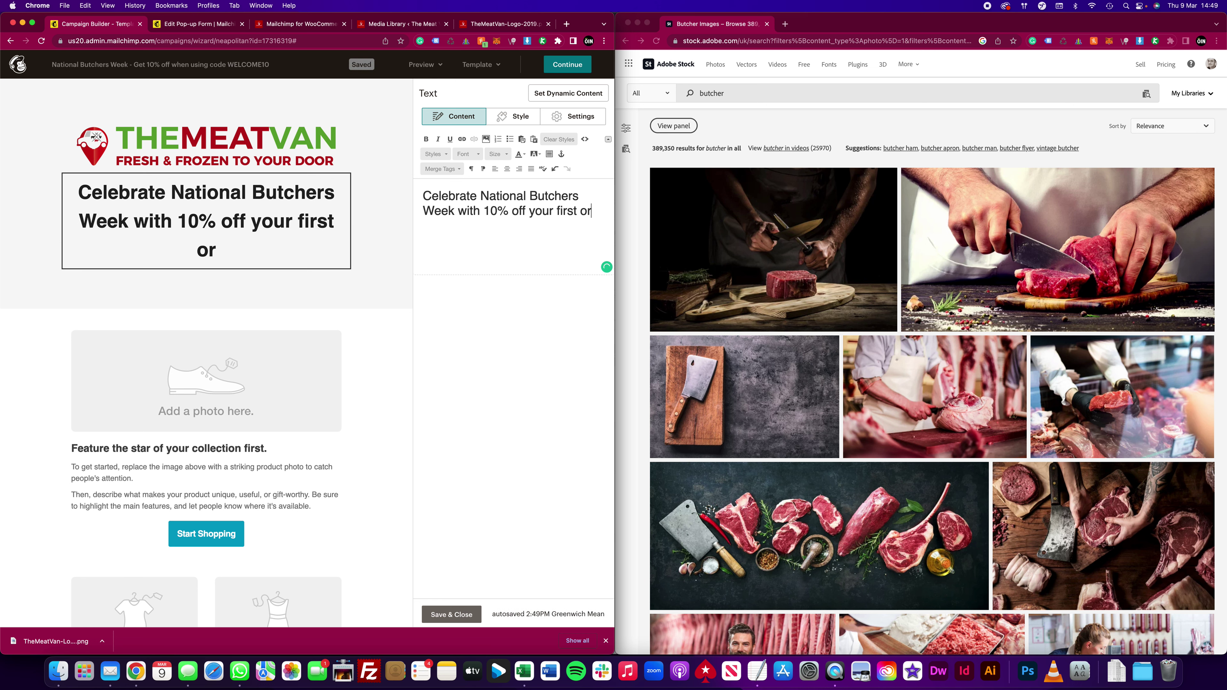
pyautogui.write('der onlline')
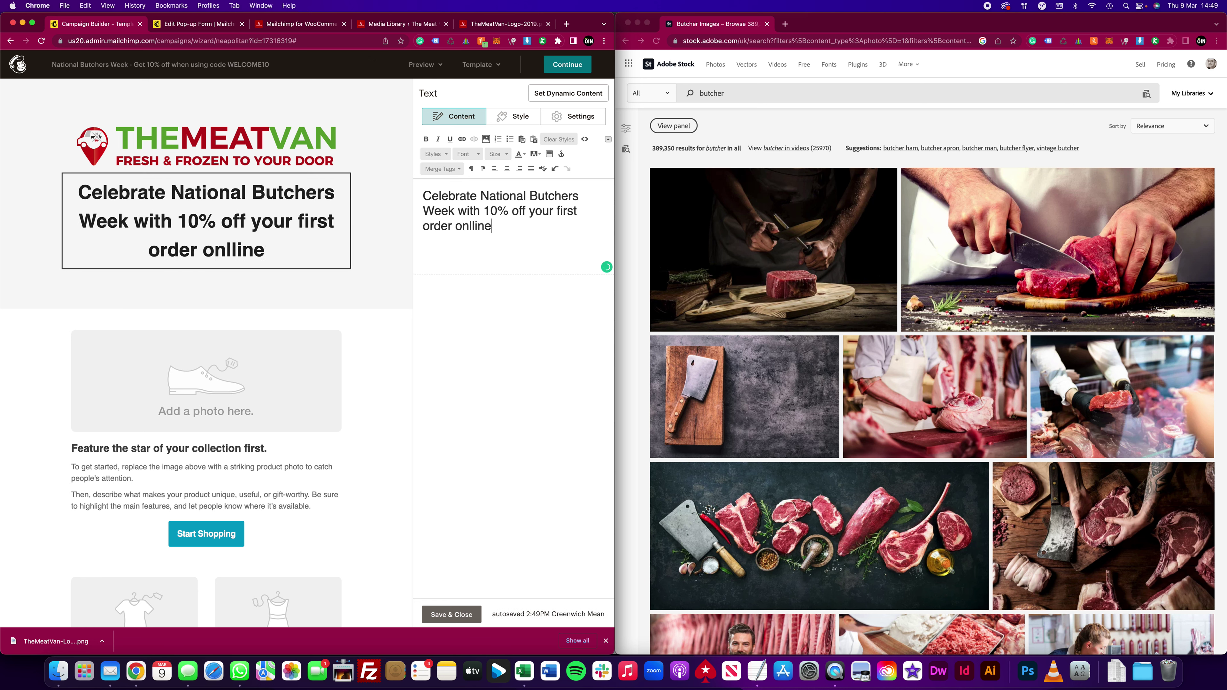
pyautogui.press('BackSpace')
pyautogui.press('BackSpace')
pyautogui.press('BackSpace')
pyautogui.press('BackSpace')
pyautogui.write('ine.')
# Step: Move the heading block below the photo placeholder
pyautogui.moveTo(68, 186)
pyautogui.moveTo(67, 186); pyautogui.dragTo(117, 320)
pyautogui.moveTo(68, 186); pyautogui.dragTo(105, 380)
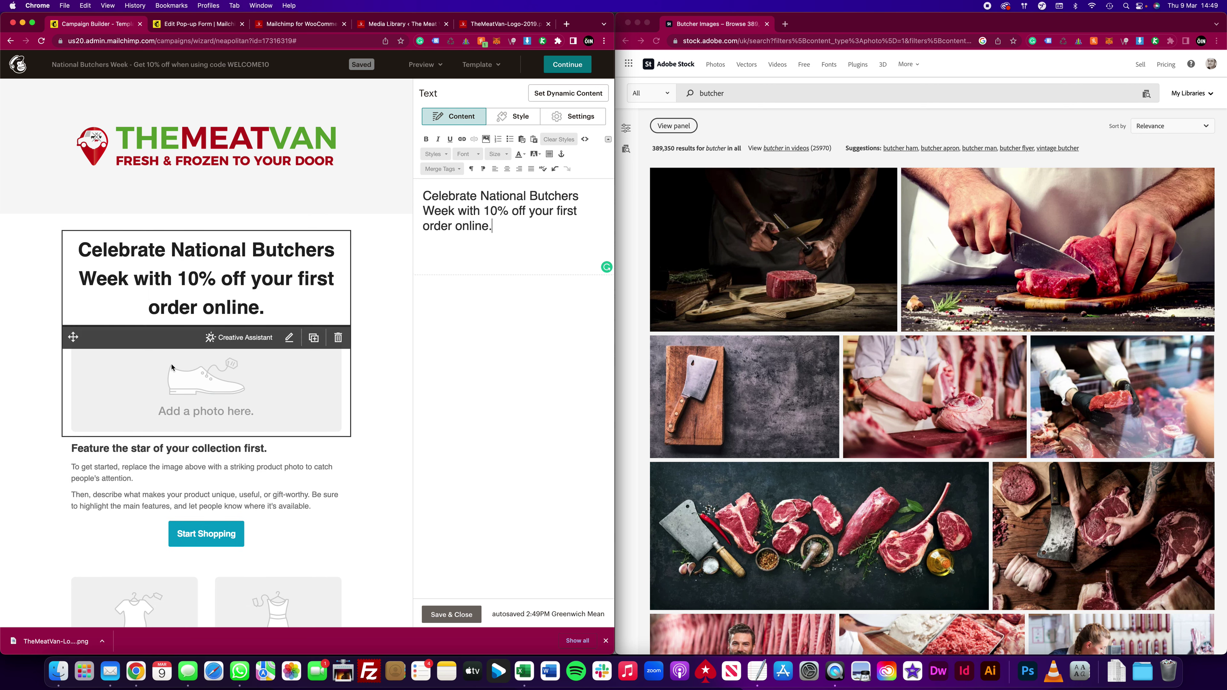
pyautogui.moveTo(80, 338); pyautogui.dragTo(82, 256)
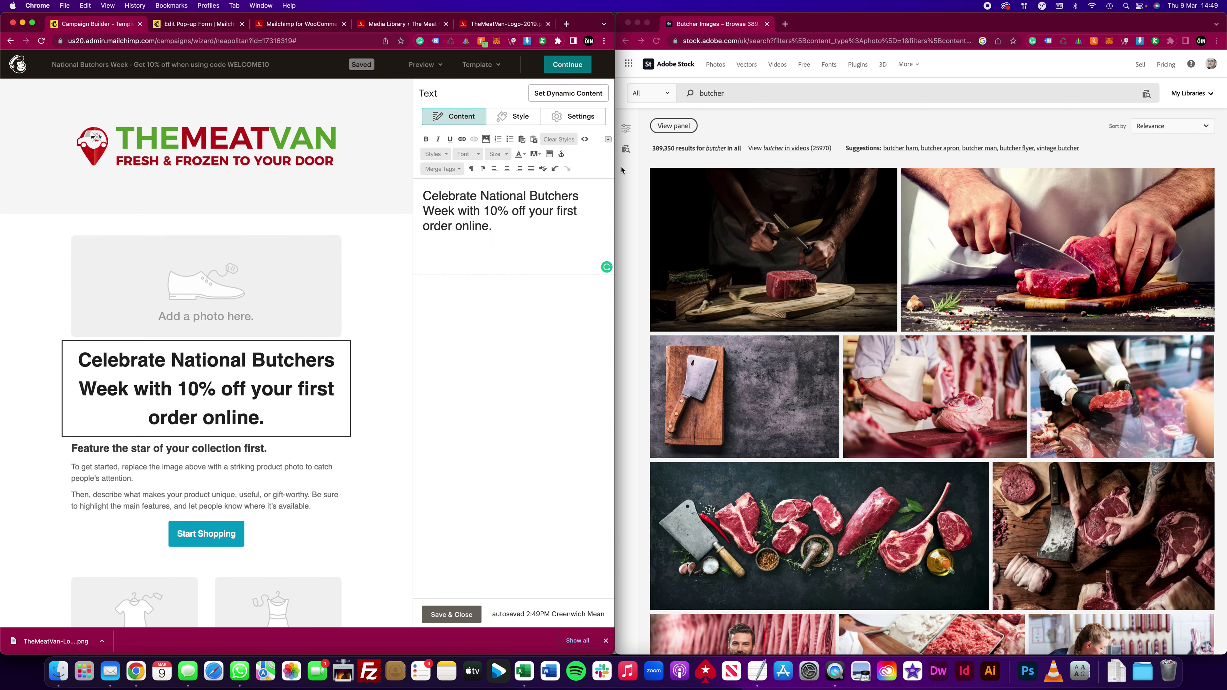
pyautogui.click(637, 170)
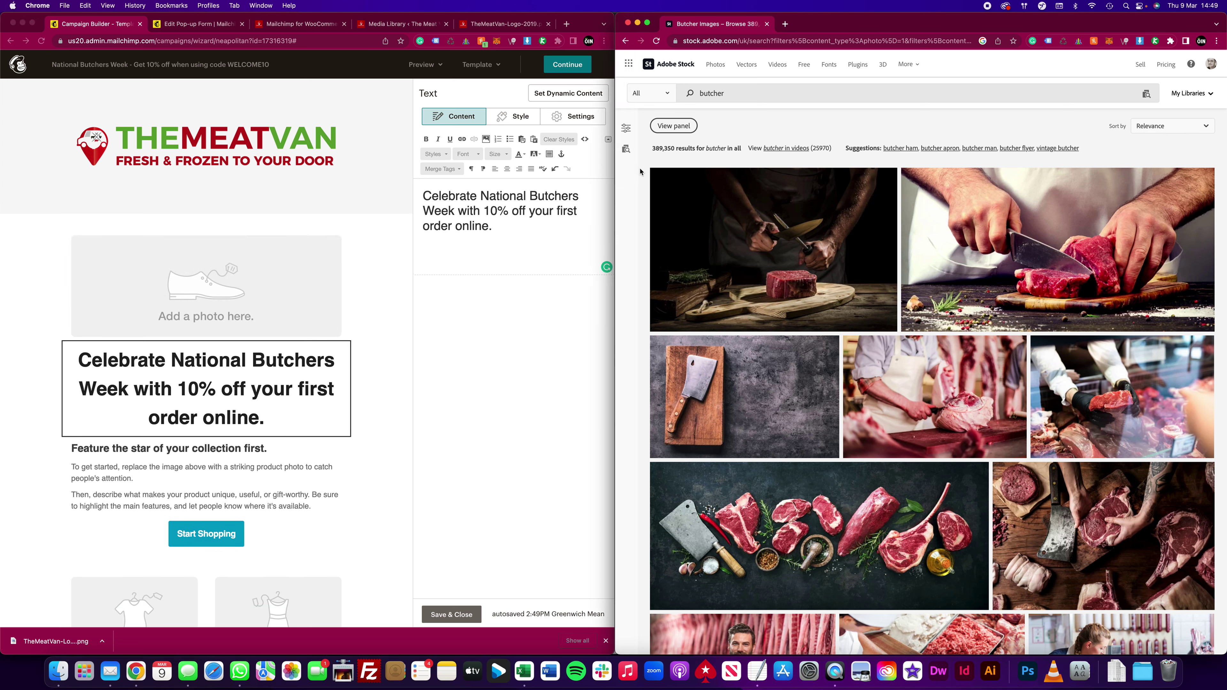
# Step: Find the aproned chef with raw steak photo in the butcher results and license it
pyautogui.scroll(-5, 750, 209)
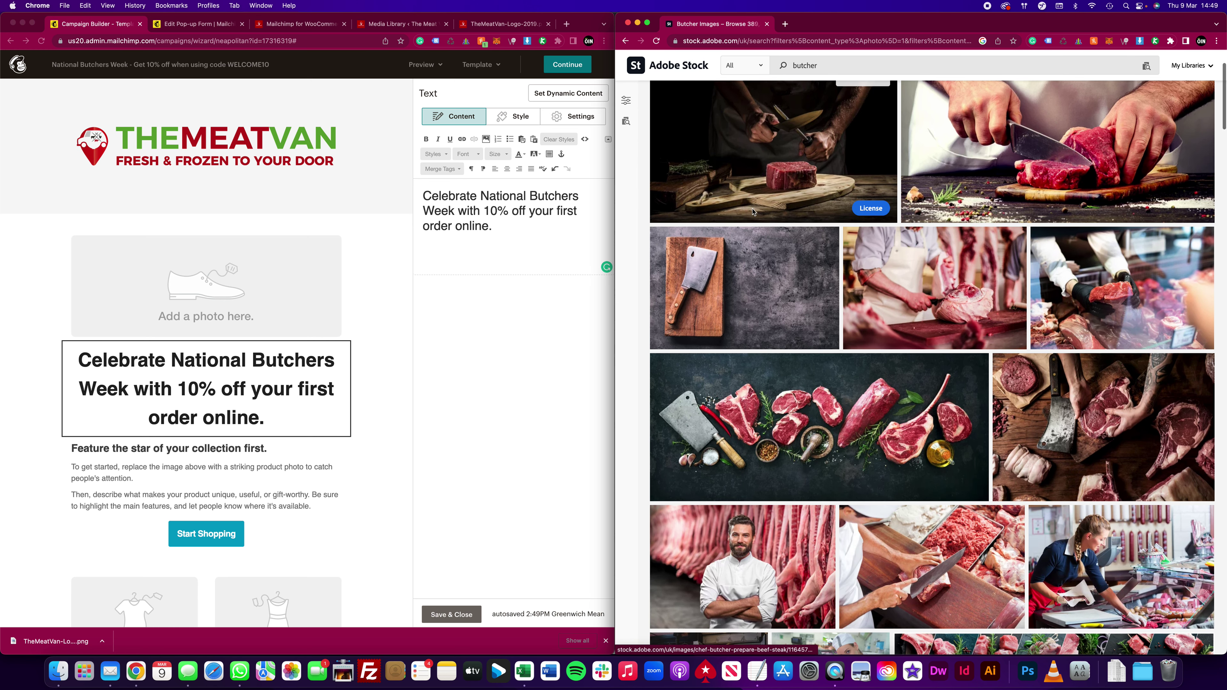
pyautogui.scroll(-8, 750, 210)
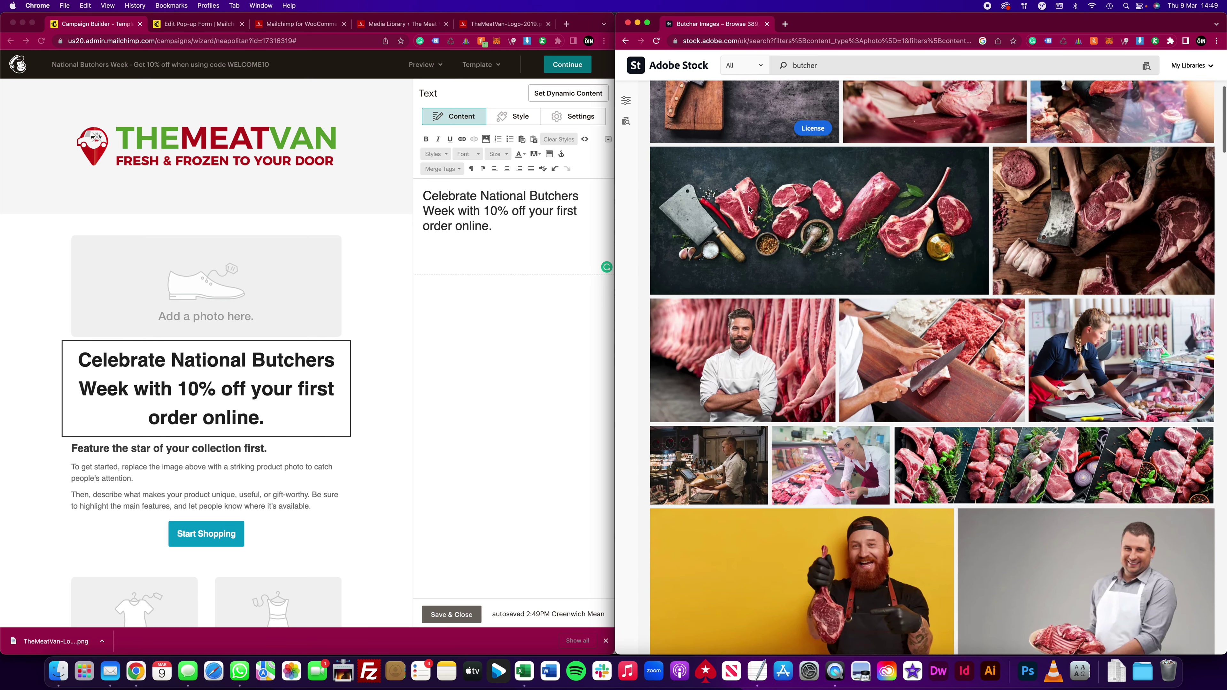
pyautogui.scroll(-20, 750, 210)
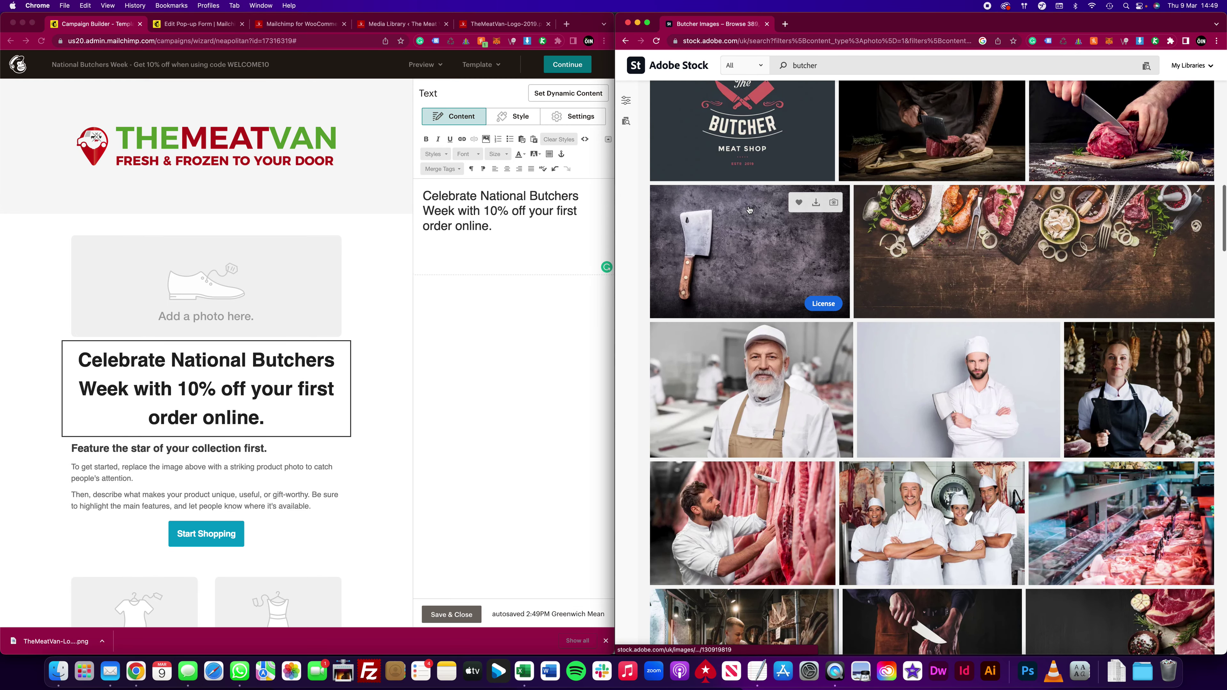
pyautogui.scroll(-8, 750, 209)
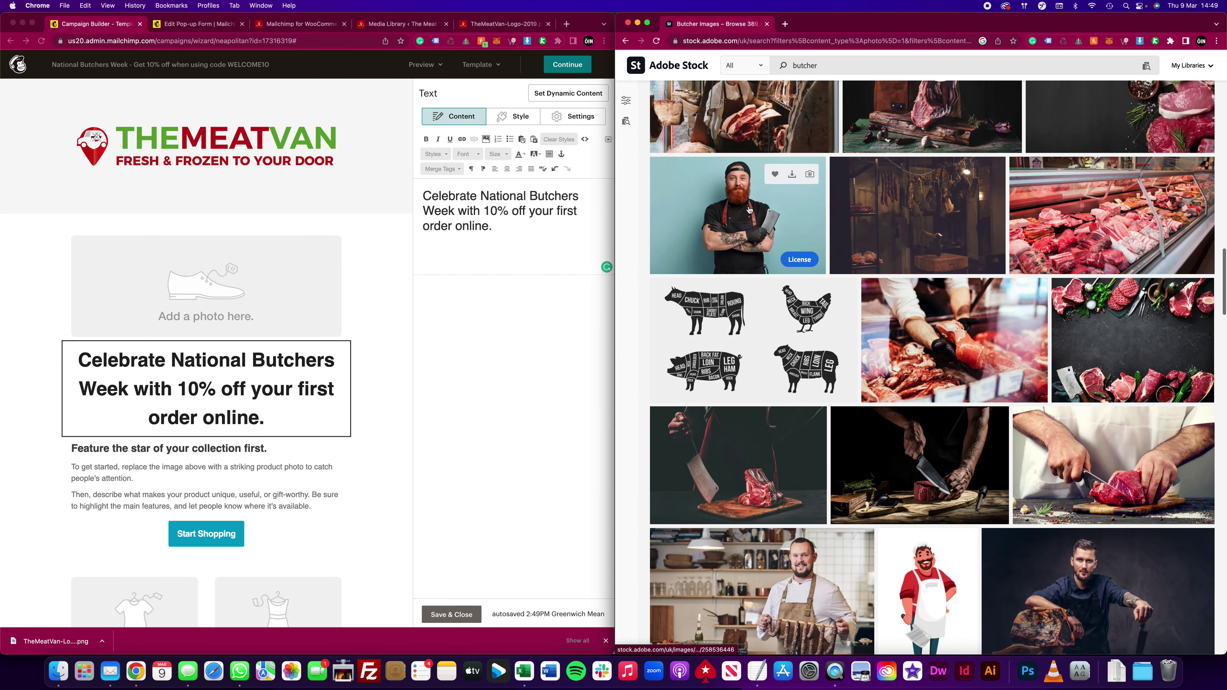
pyautogui.scroll(1, 750, 209)
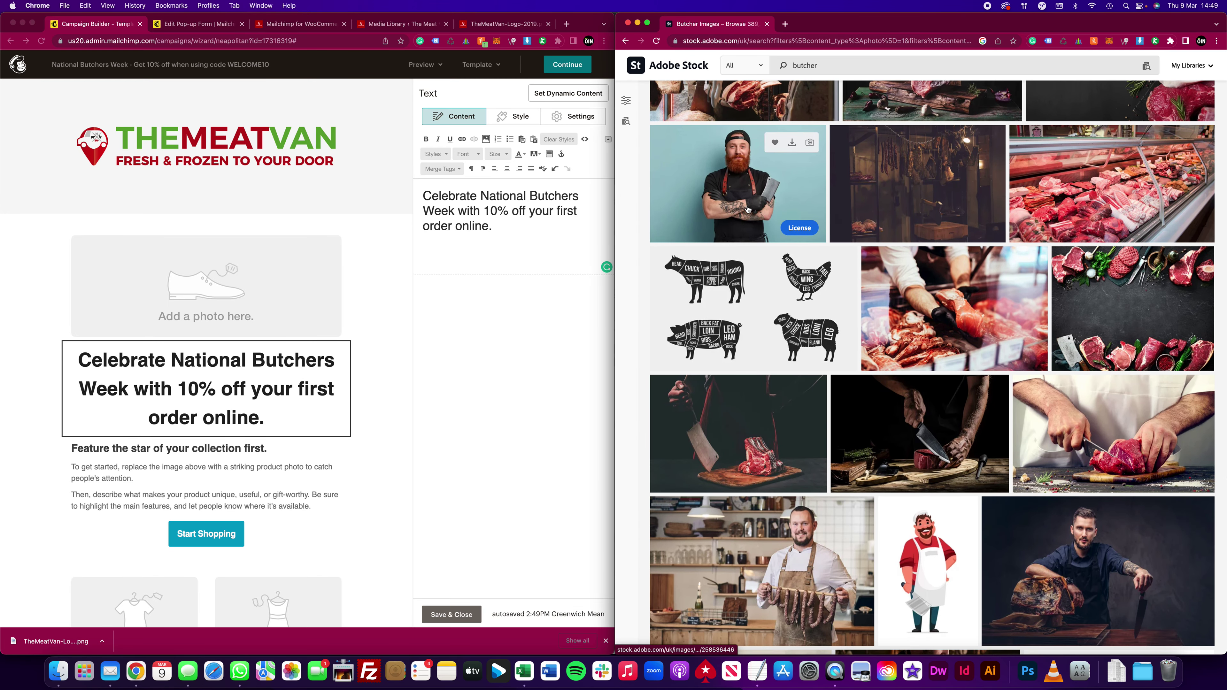
pyautogui.scroll(-2, 748, 209)
pyautogui.scroll(-2, 1115, 345)
pyautogui.scroll(-7, 1114, 344)
pyautogui.scroll(-4, 1110, 338)
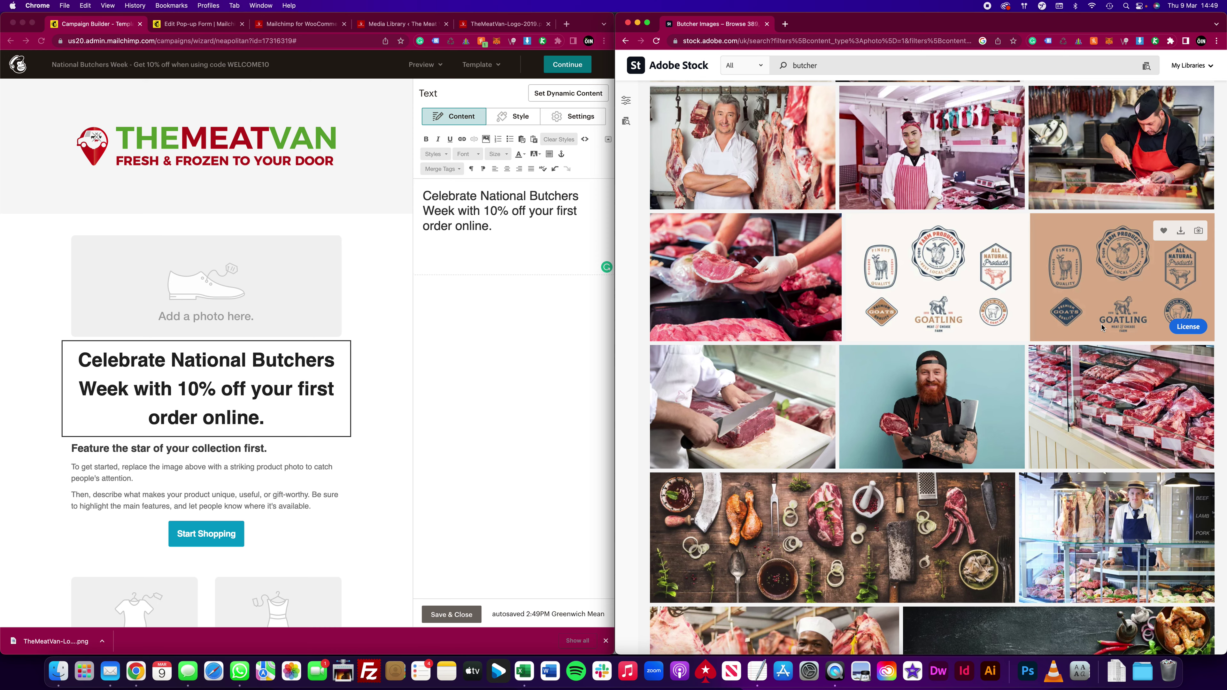
pyautogui.scroll(10, 1102, 328)
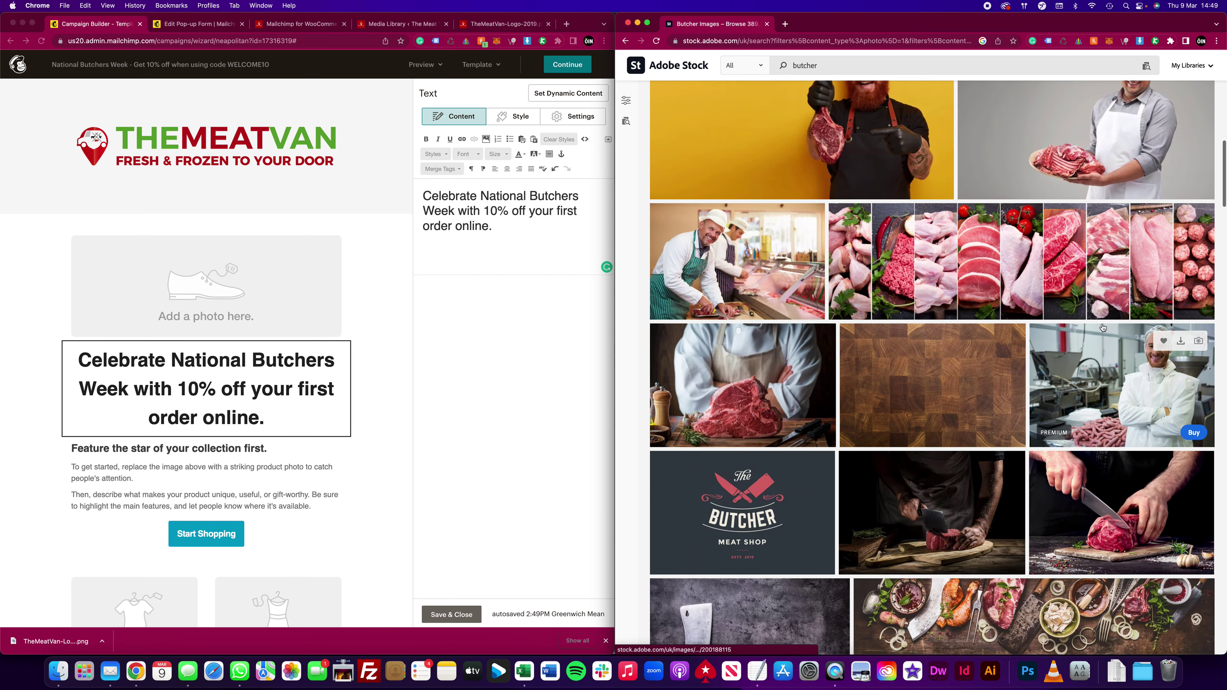
pyautogui.scroll(3, 1103, 328)
pyautogui.scroll(-3, 834, 433)
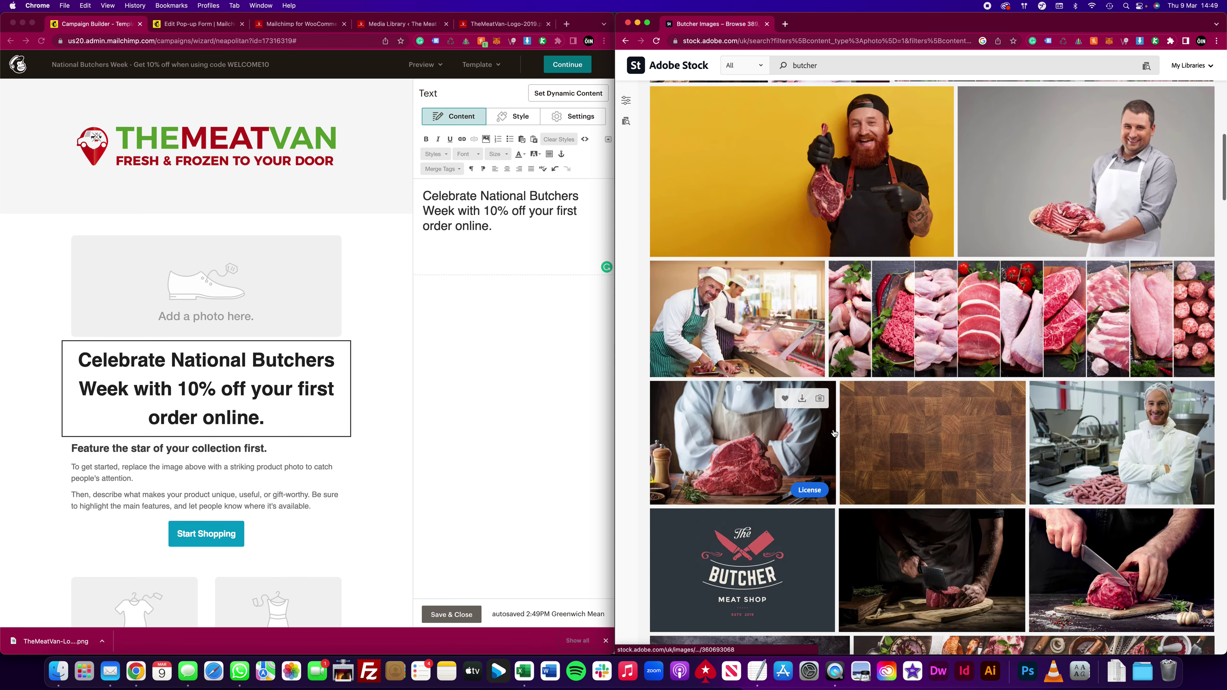
pyautogui.click(812, 490)
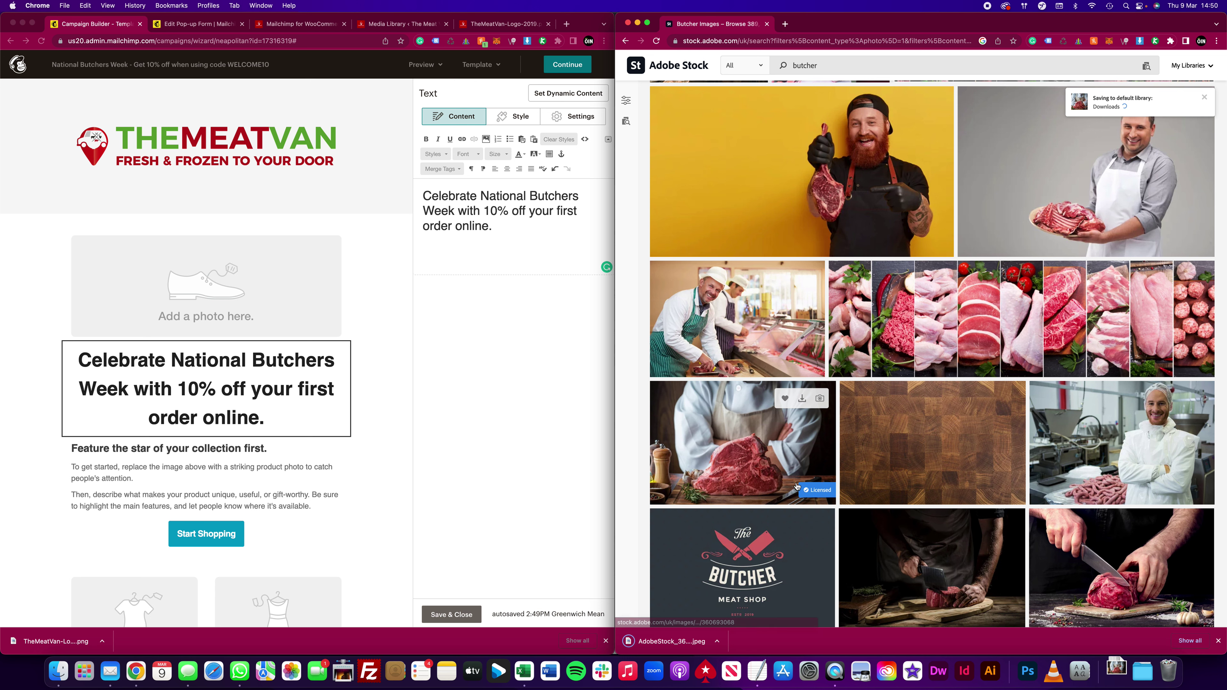
# Step: Swap the photo placeholder for AdobeStock_360693068.jpeg from Downloads and widen Mailchimp to full screen
pyautogui.click(202, 288)
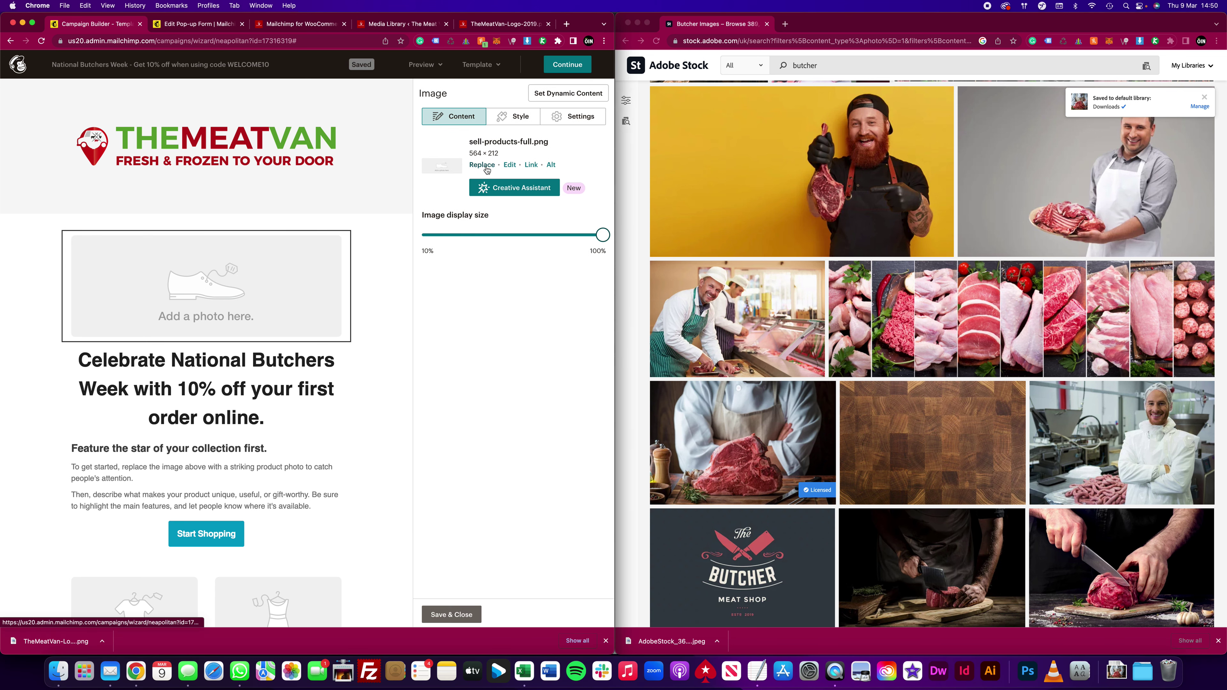
pyautogui.click(482, 165)
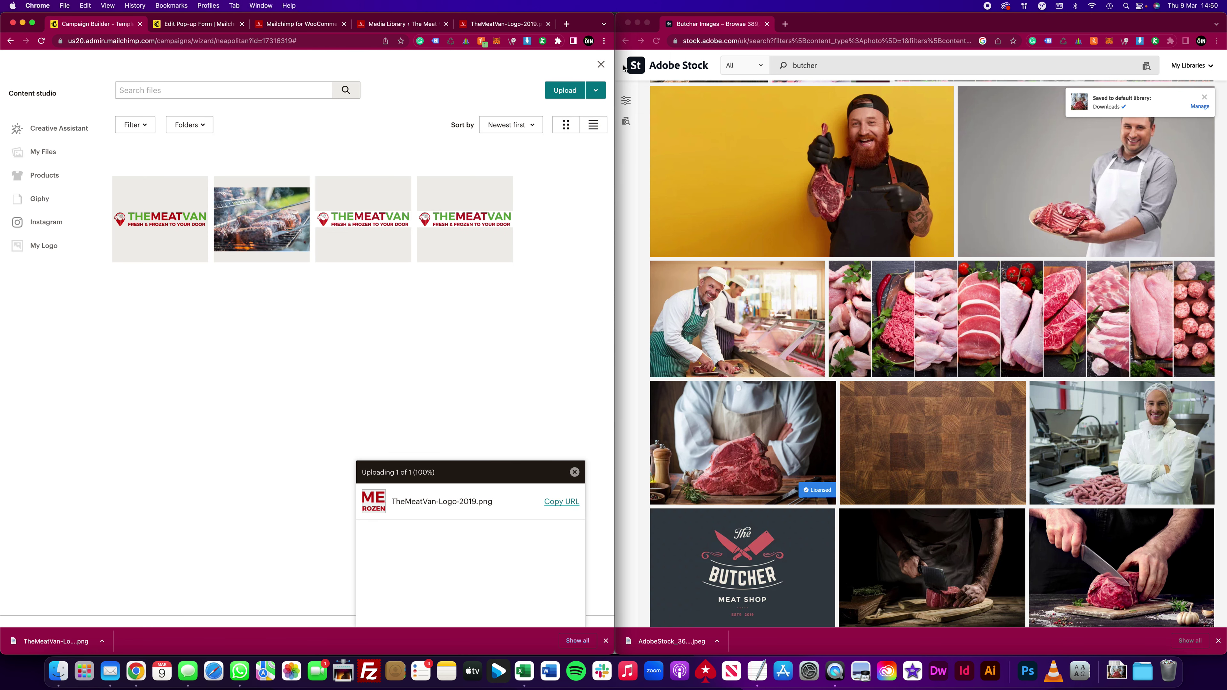
pyautogui.click(567, 90)
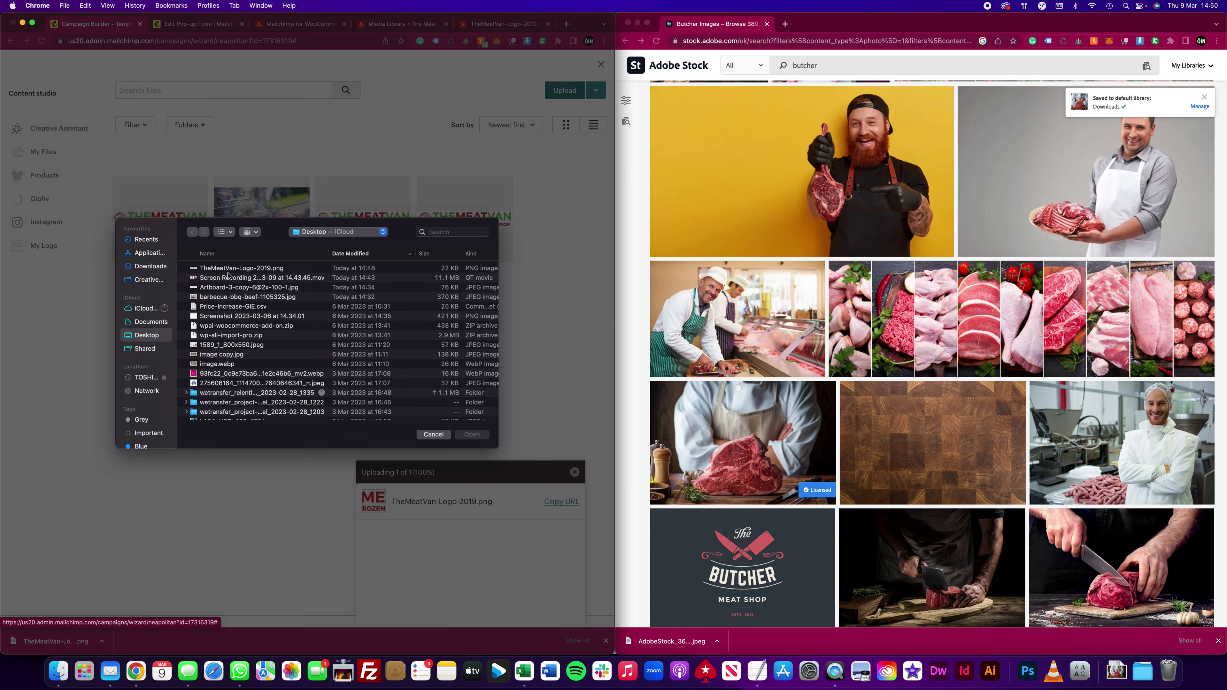
pyautogui.click(167, 266)
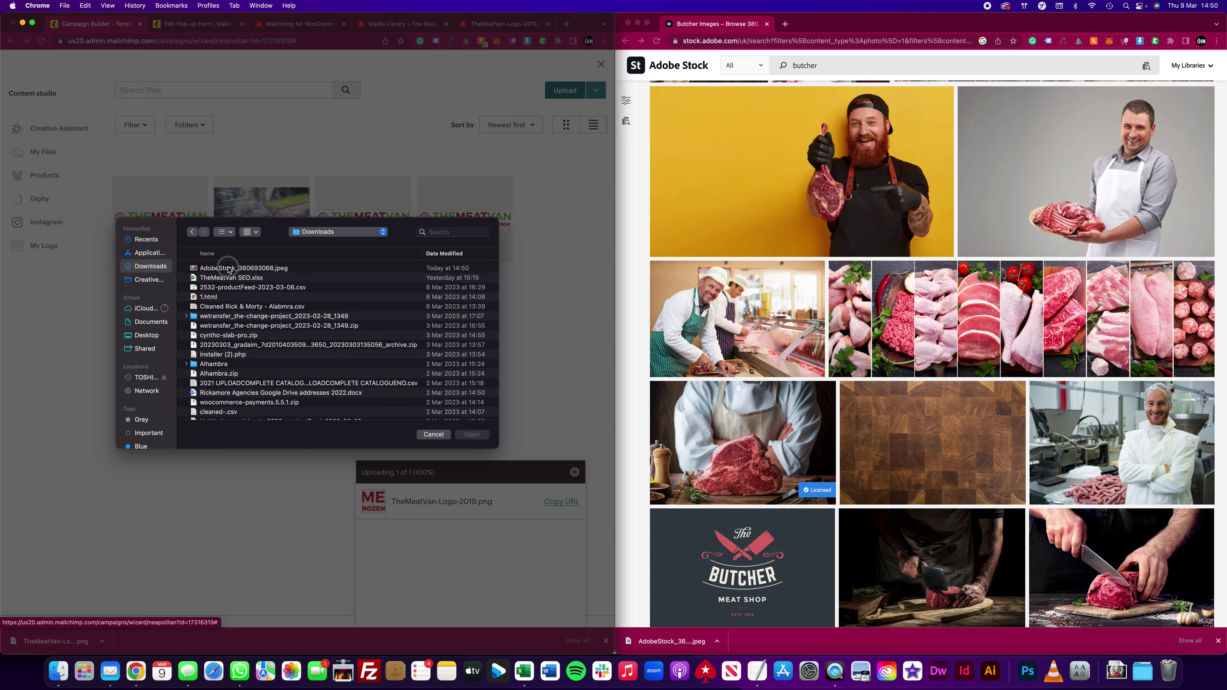
pyautogui.doubleClick(228, 266)
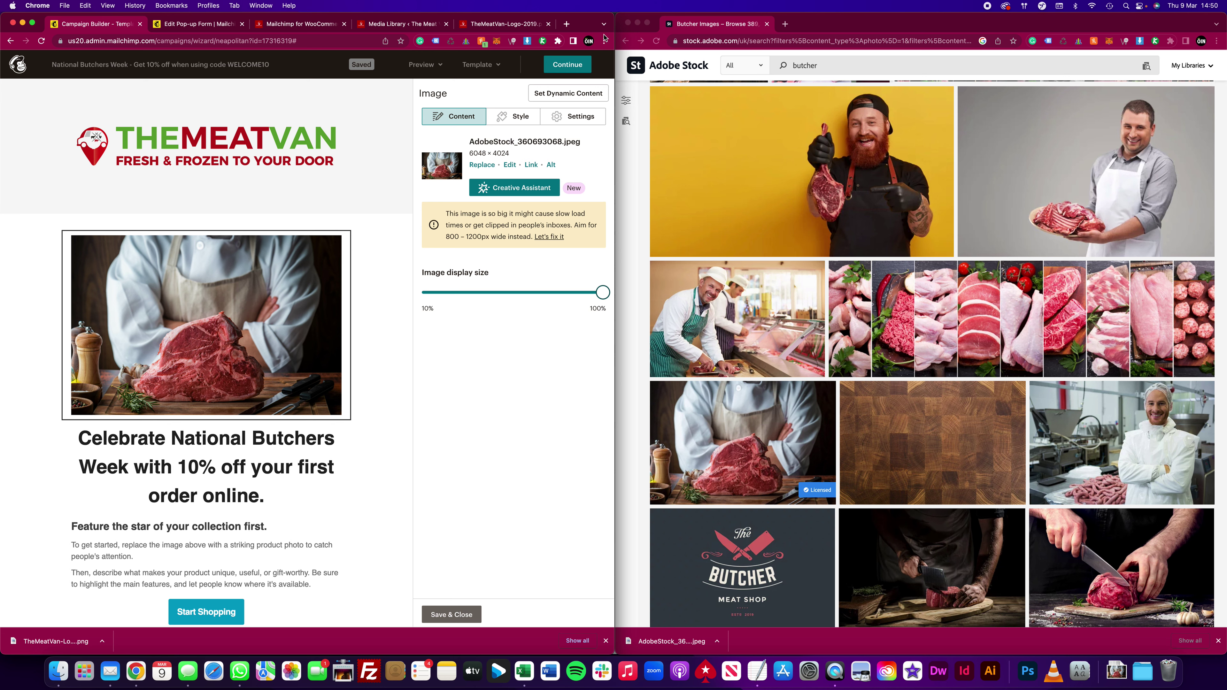
pyautogui.moveTo(613, 35); pyautogui.dragTo(1224, 55)
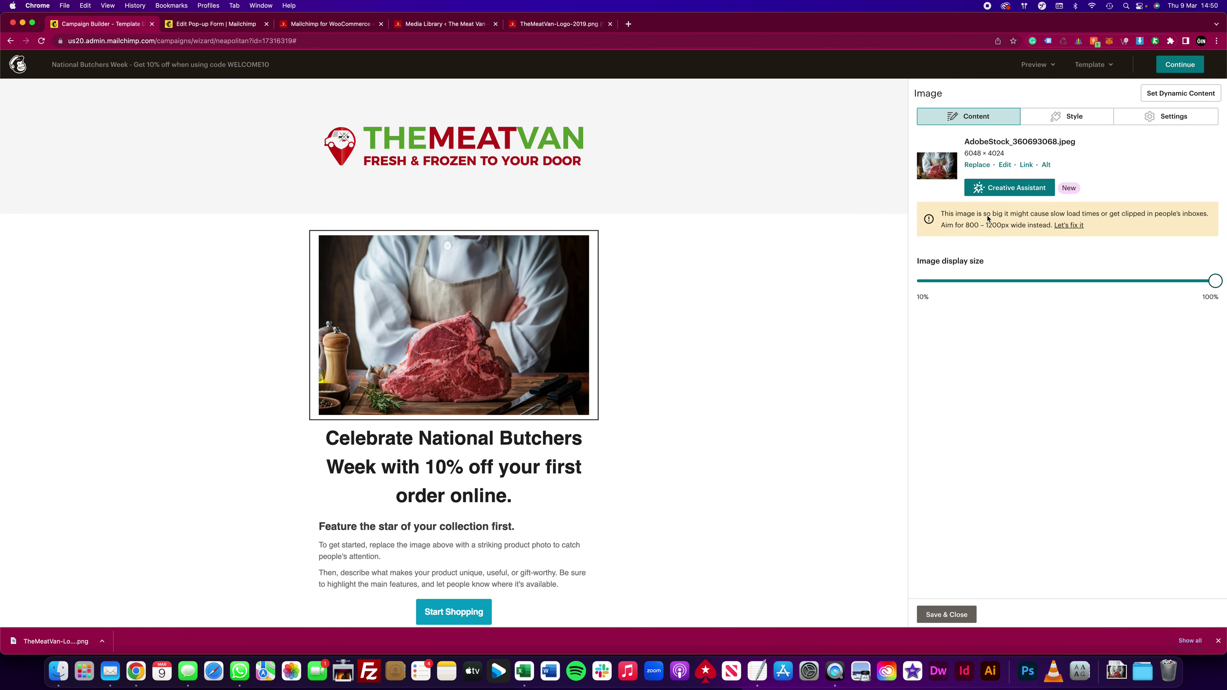
# Step: Fix the oversized steak photo by resizing it to 1200 × 798 and saving
pyautogui.click(1069, 228)
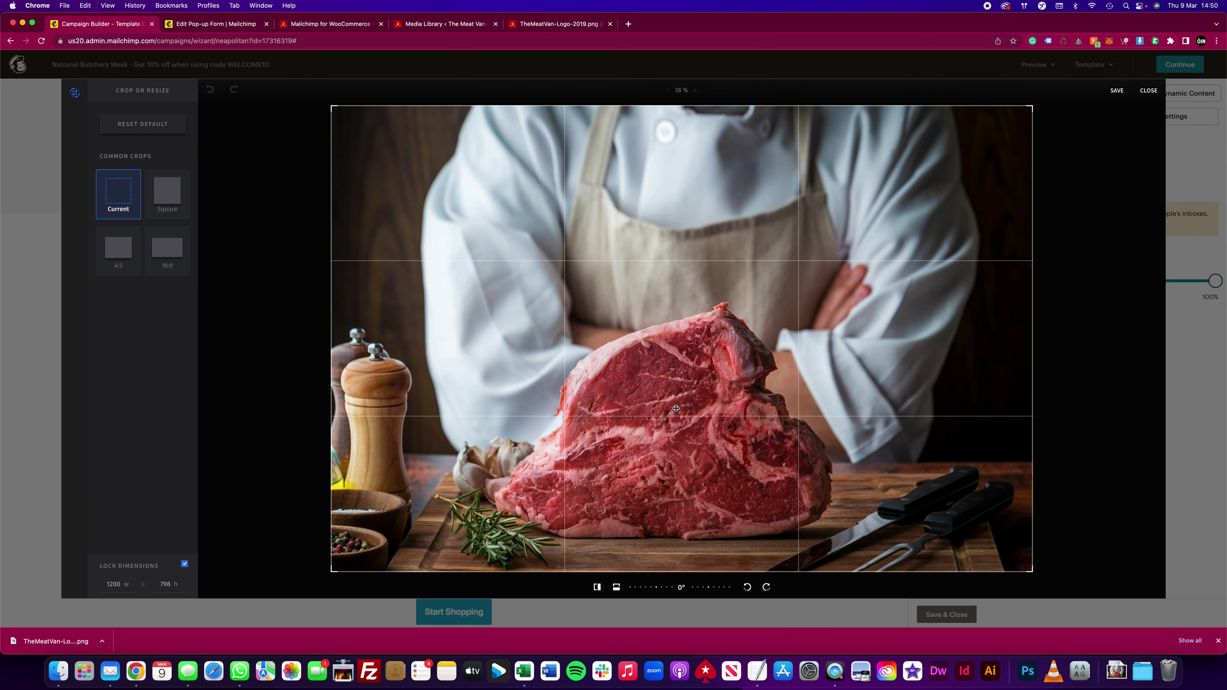
pyautogui.click(1120, 91)
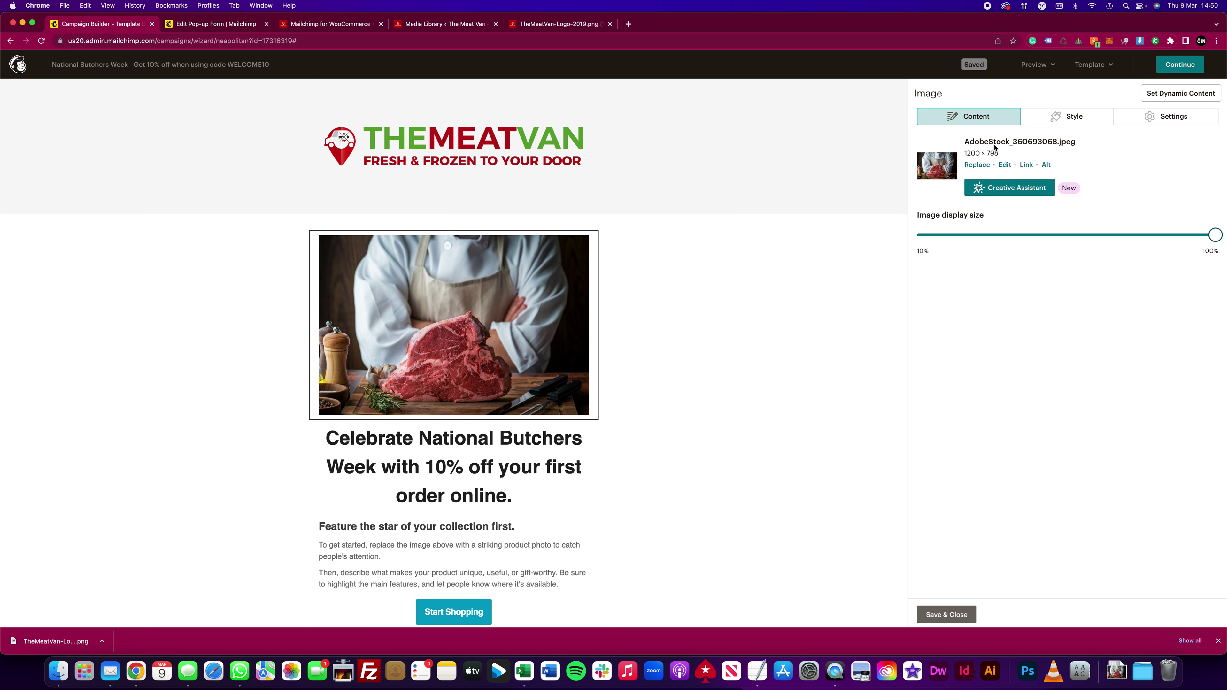
# Step: Reduce the padding below the logo header
pyautogui.moveTo(543, 355)
pyautogui.scroll(-3, 544, 354)
pyautogui.scroll(3, 543, 354)
pyautogui.moveTo(892, 214); pyautogui.dragTo(890, 147)
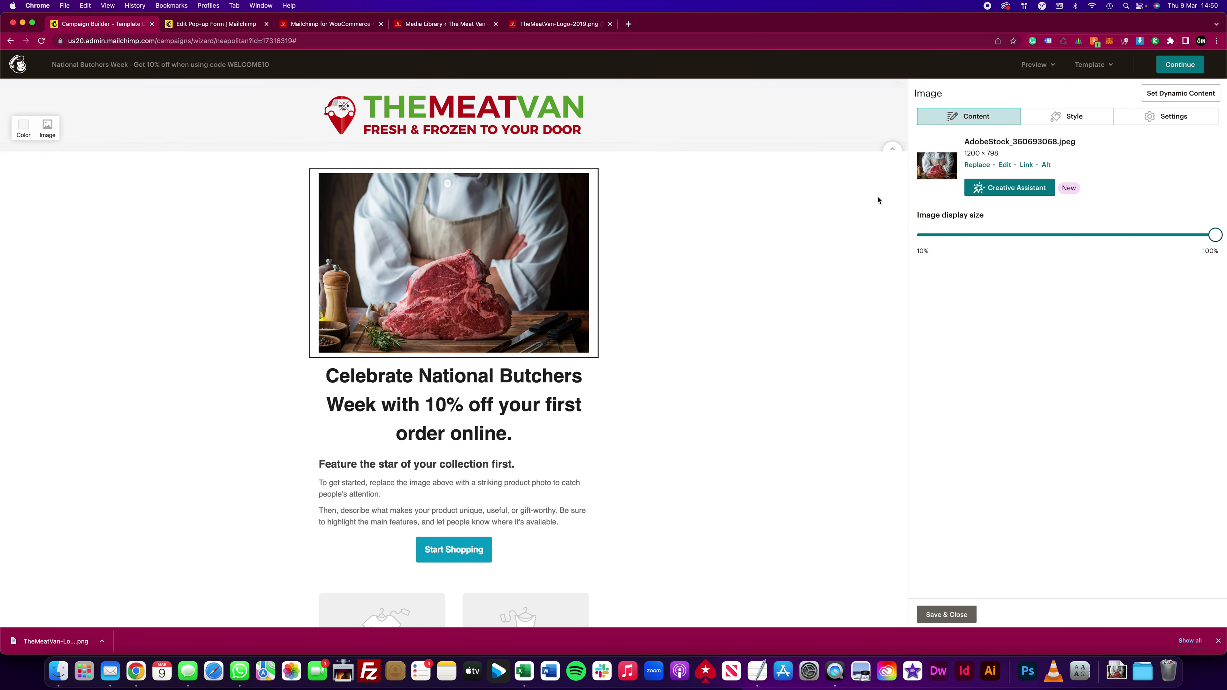
# Step: Delete the empty Related products / What's on sale two-column block
pyautogui.scroll(-3, 728, 260)
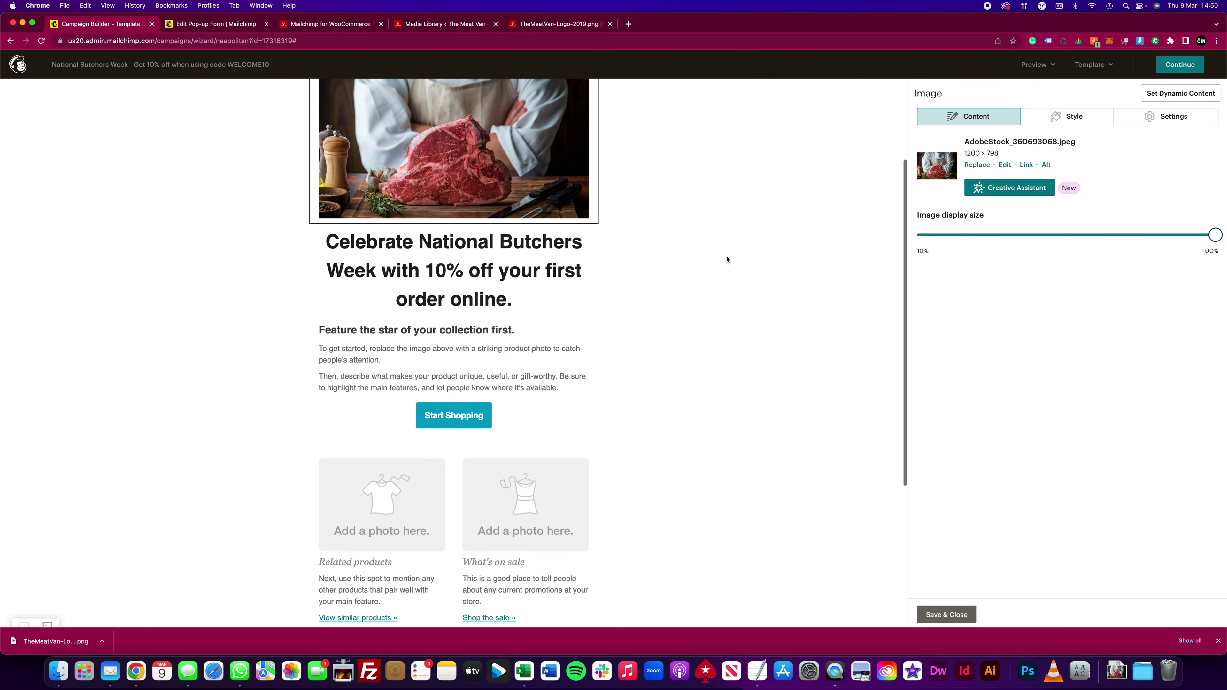
pyautogui.scroll(-1, 511, 381)
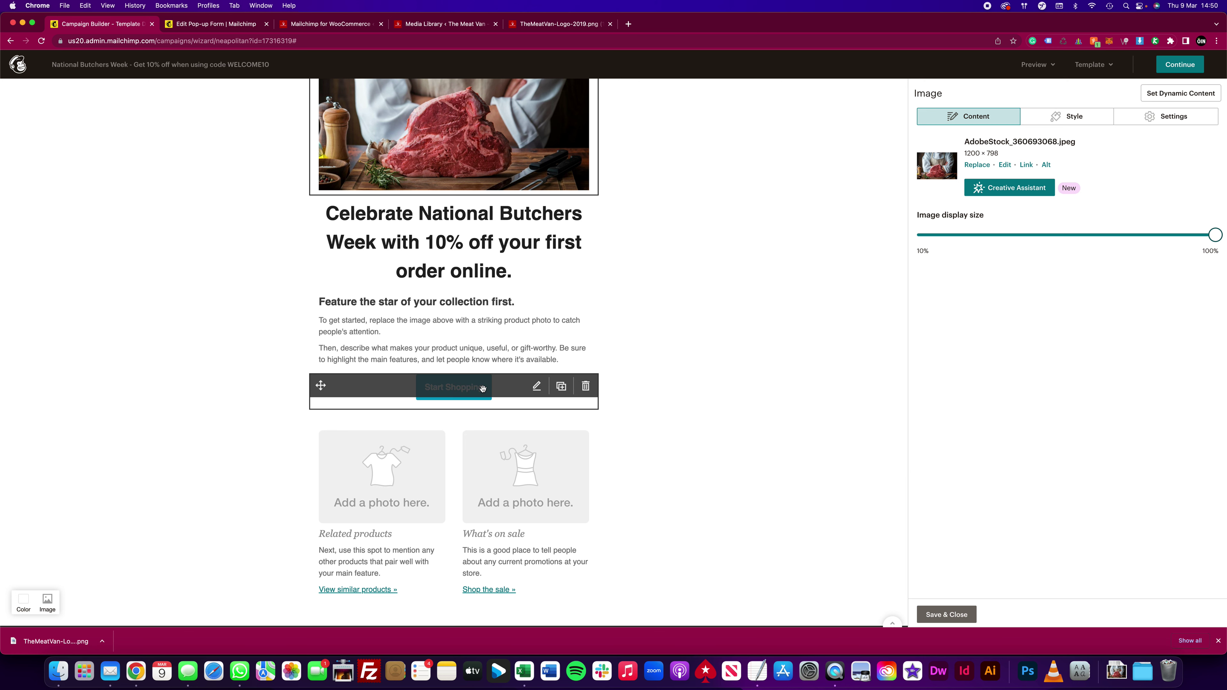
pyautogui.scroll(-2, 483, 389)
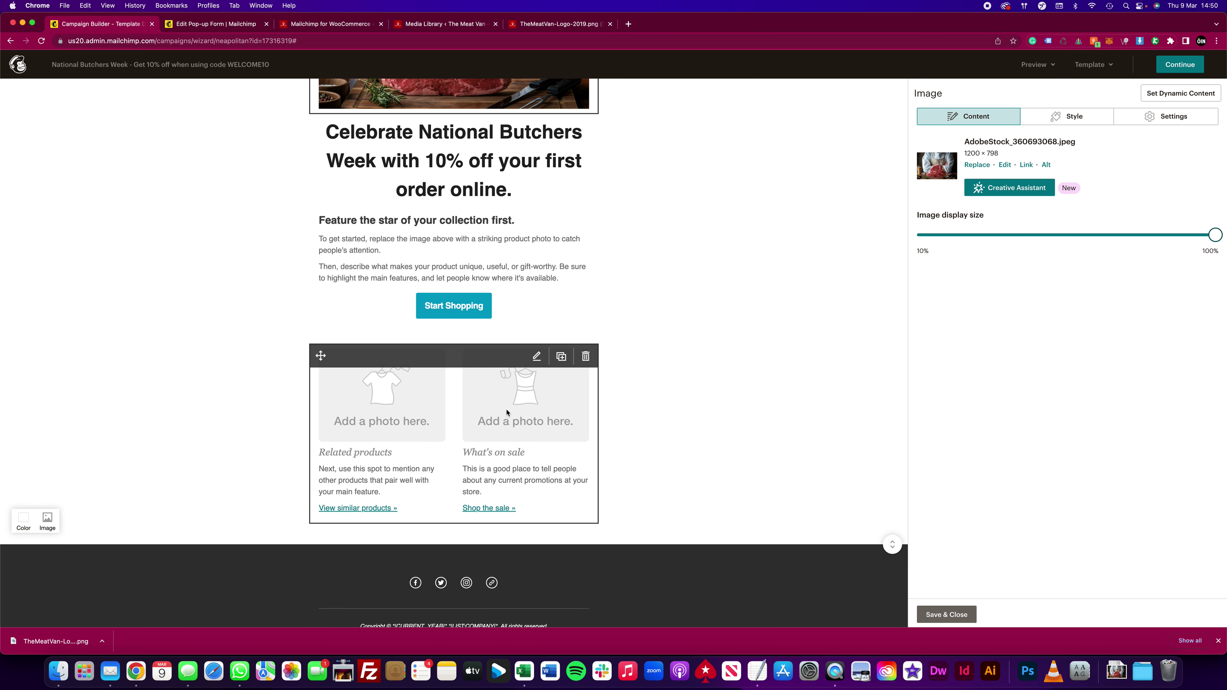
pyautogui.click(585, 358)
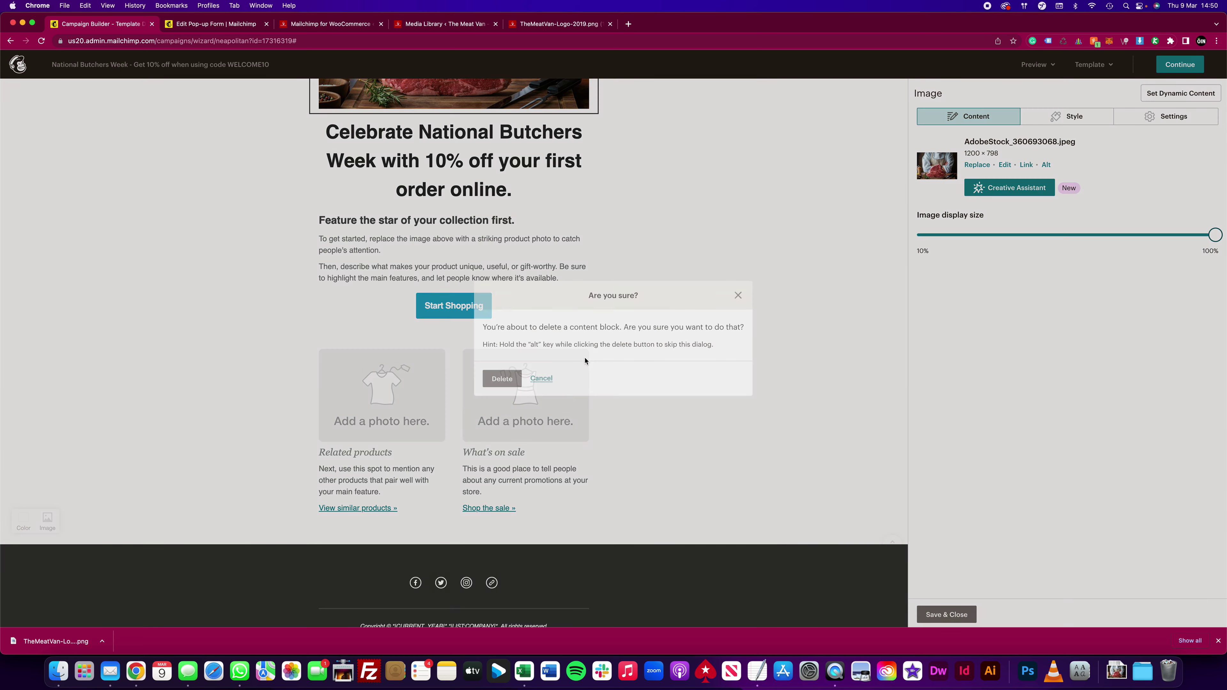
pyautogui.click(505, 379)
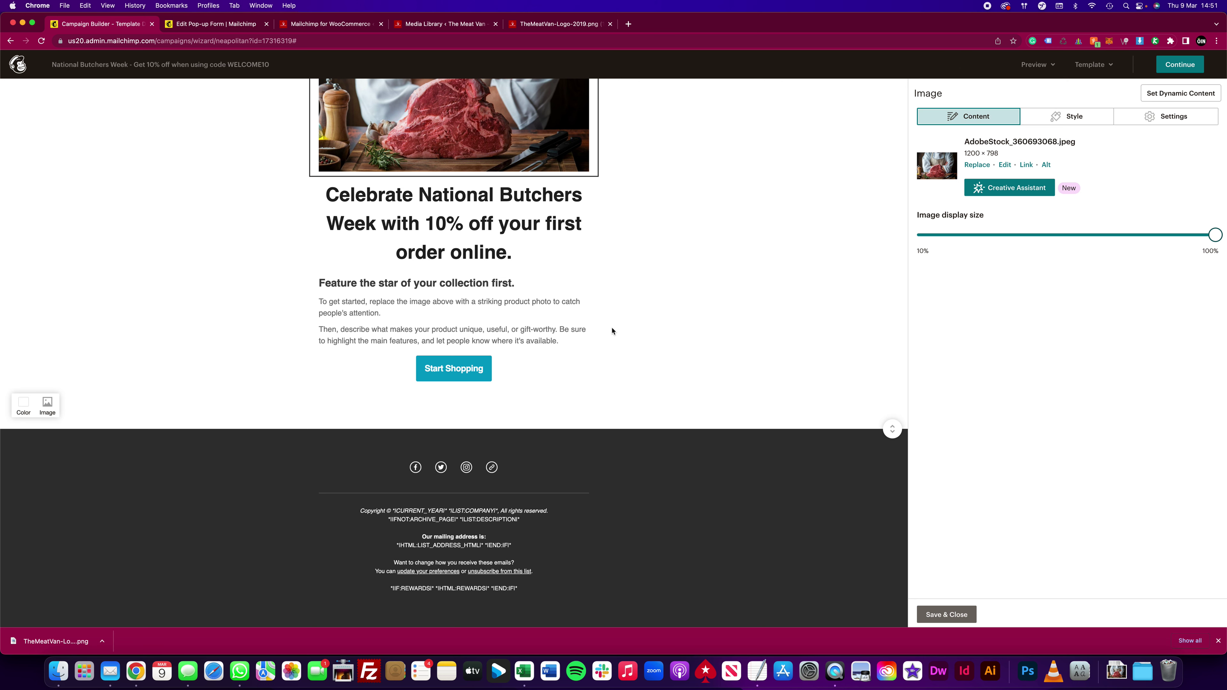
# Step: Check the divider and feature text block below Start Shopping, then close the editor
pyautogui.click(527, 406)
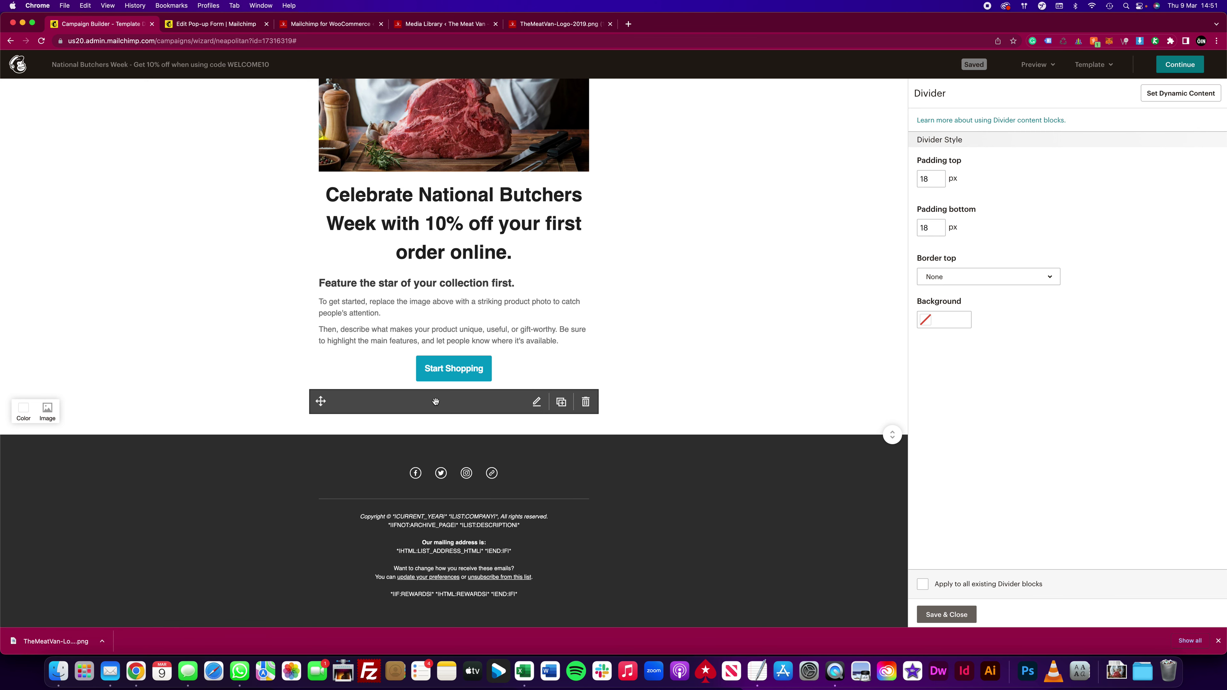
pyautogui.click(518, 427)
pyautogui.click(539, 320)
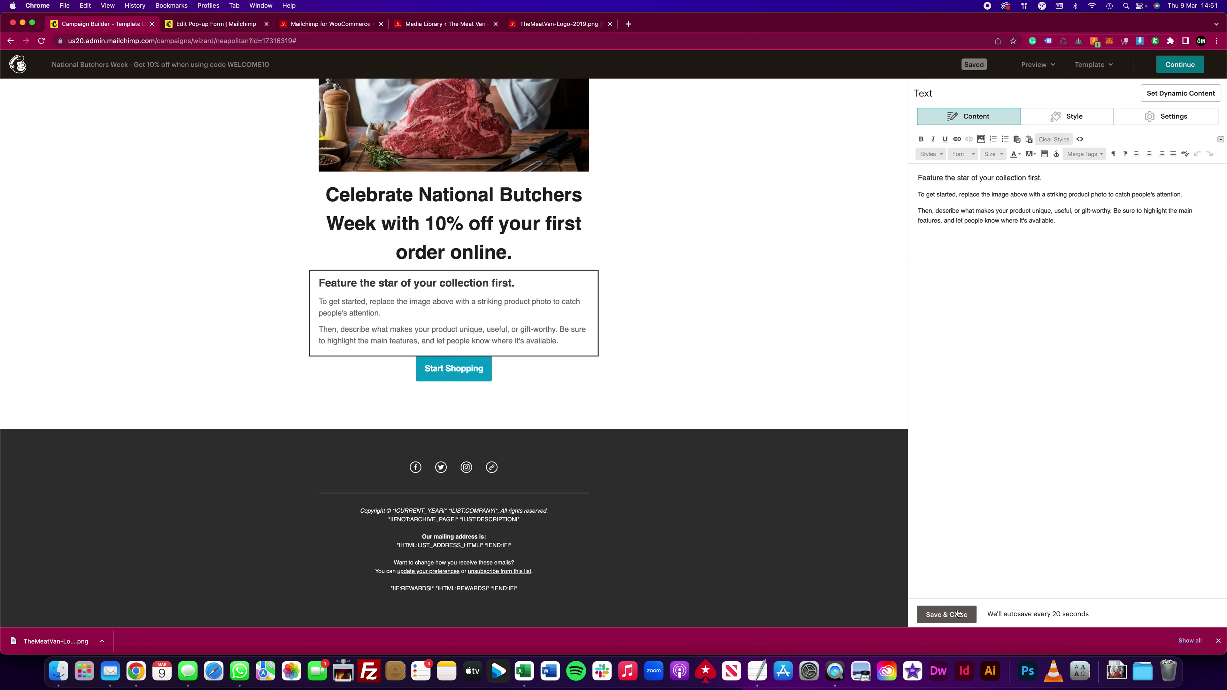
pyautogui.click(946, 614)
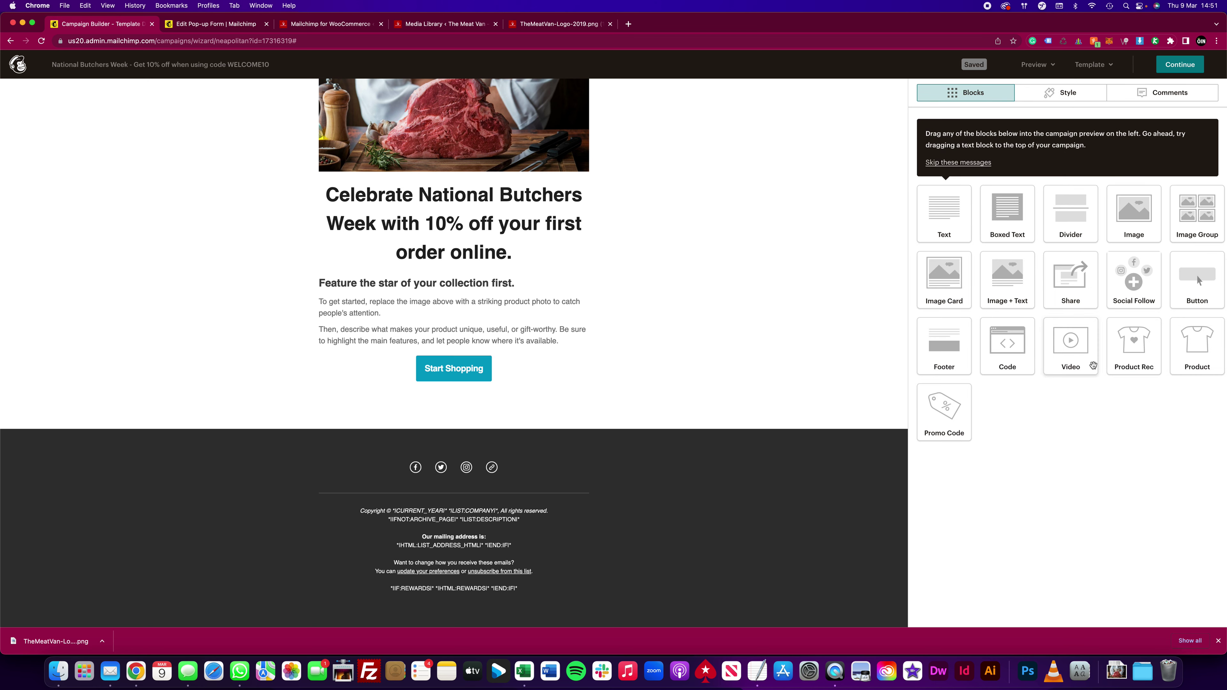
# Step: Add a Product block beneath the headline and bring up its product name search
pyautogui.moveTo(1189, 335); pyautogui.dragTo(456, 253)
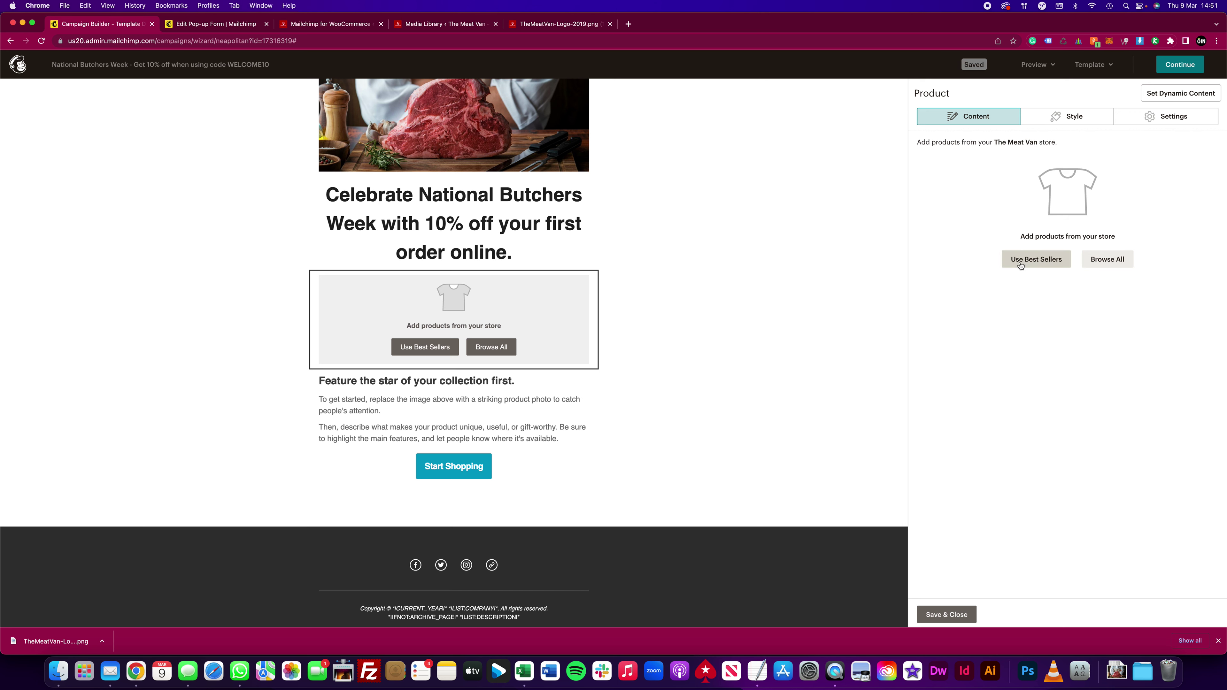
pyautogui.click(1104, 261)
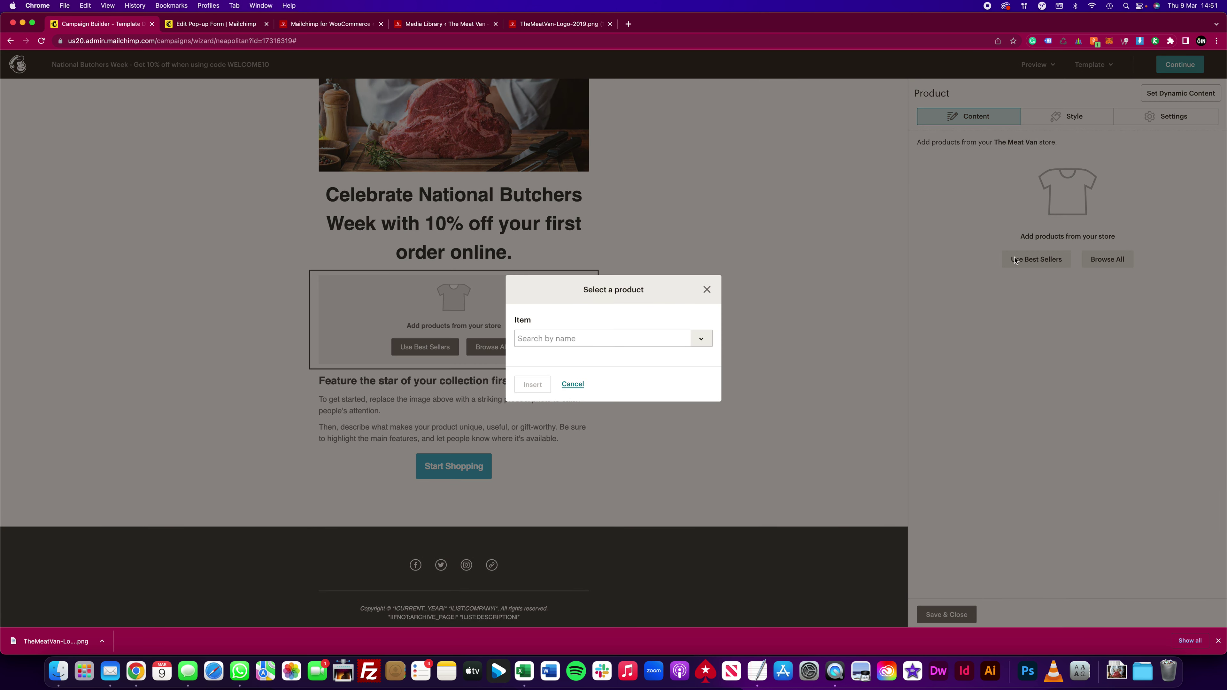
pyautogui.click(607, 336)
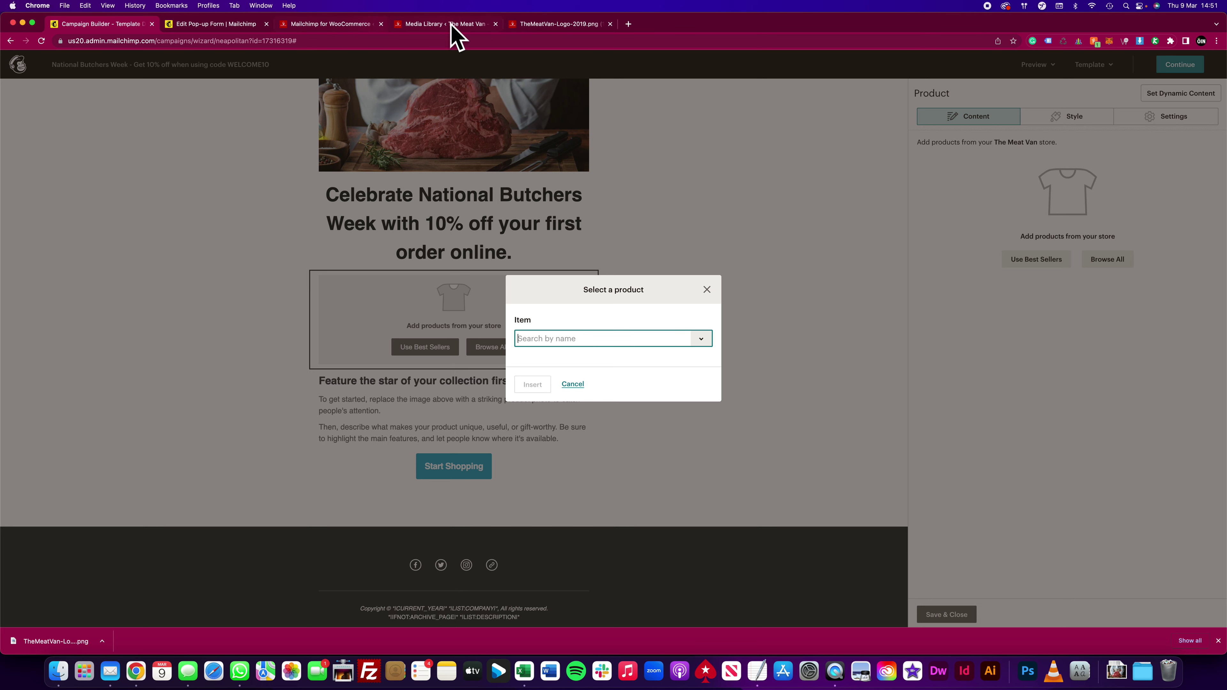
# Step: On the store logo tab, trim the image path to load The Meat Van homepage
pyautogui.click(543, 25)
pyautogui.moveTo(128, 42); pyautogui.dragTo(142, 79)
pyautogui.press('BackSpace')
pyautogui.press('Return')
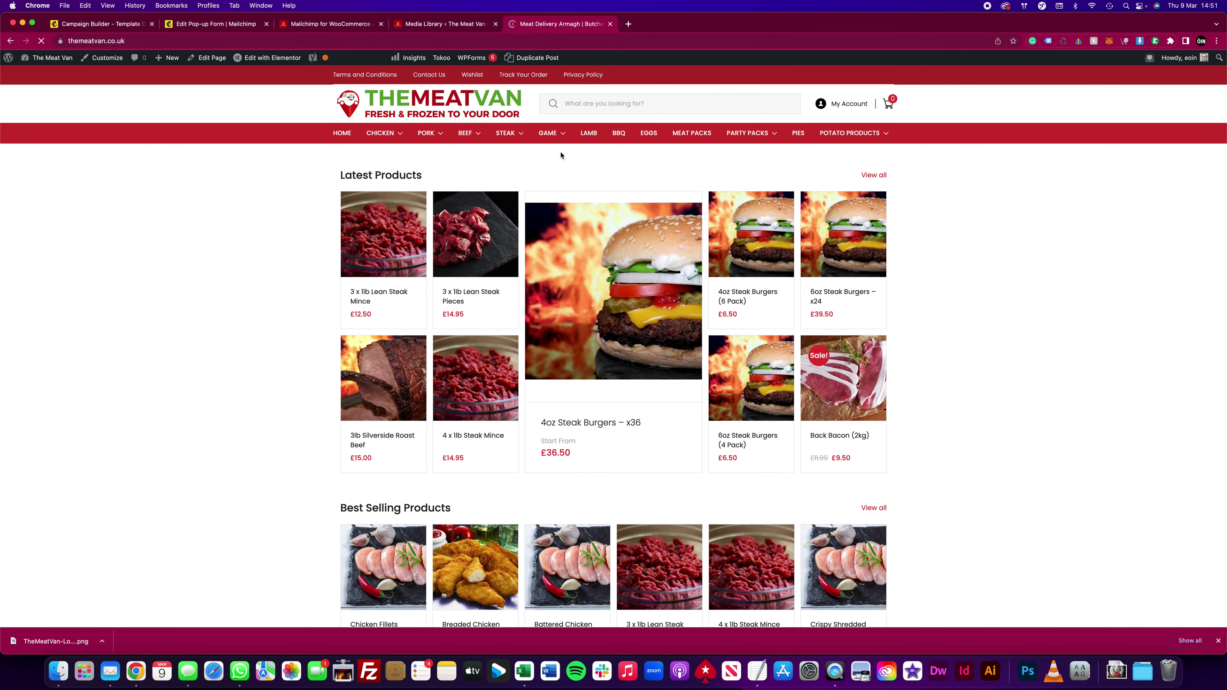
# Step: Open the 3 x 1lb Lean Steak Mince product page and copy its title
pyautogui.click(394, 222)
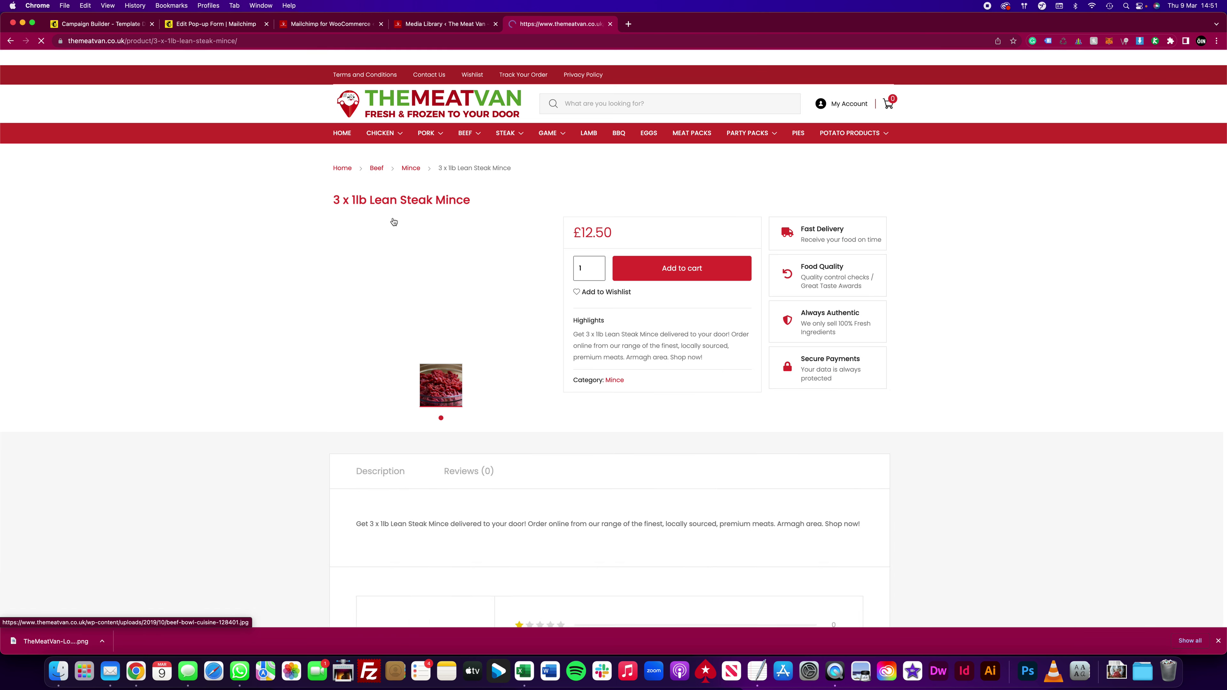
pyautogui.moveTo(333, 200); pyautogui.dragTo(366, 201)
pyautogui.press('super+c')
pyautogui.scroll(-2, 300, 121)
# Step: Paste the product name into the search and insert 3 x 1lb Lean Steak Pieces
pyautogui.click(124, 29)
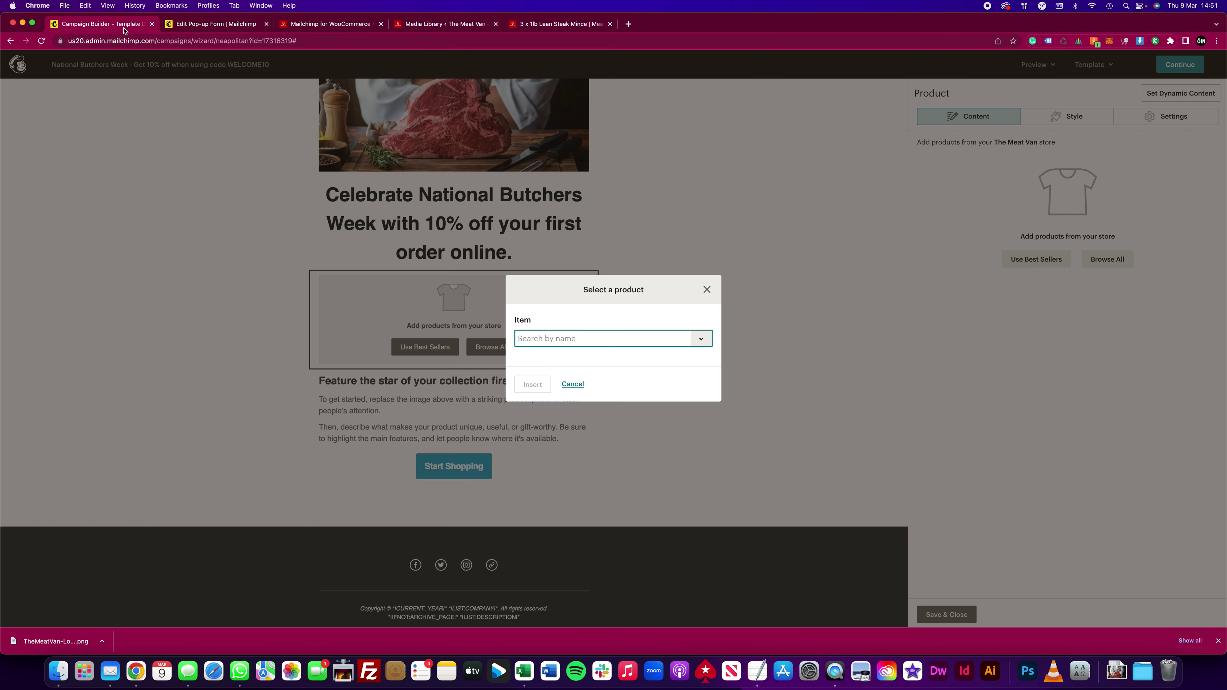
pyautogui.press('super+v')
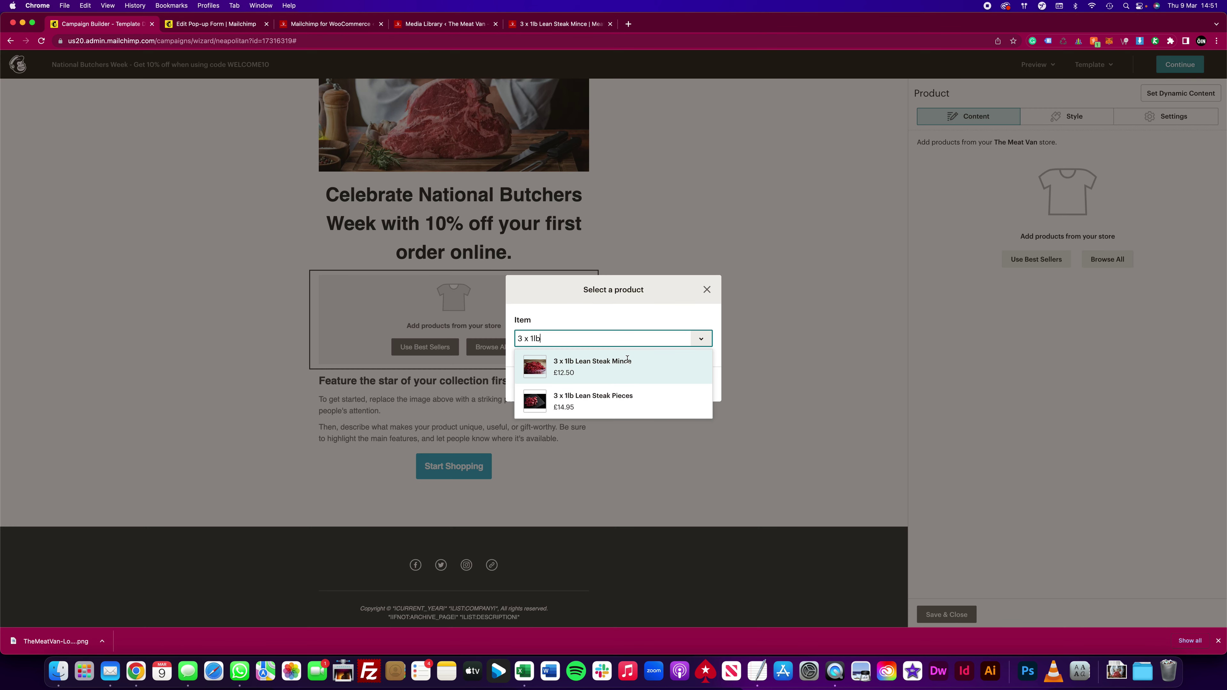
pyautogui.click(602, 405)
pyautogui.click(533, 383)
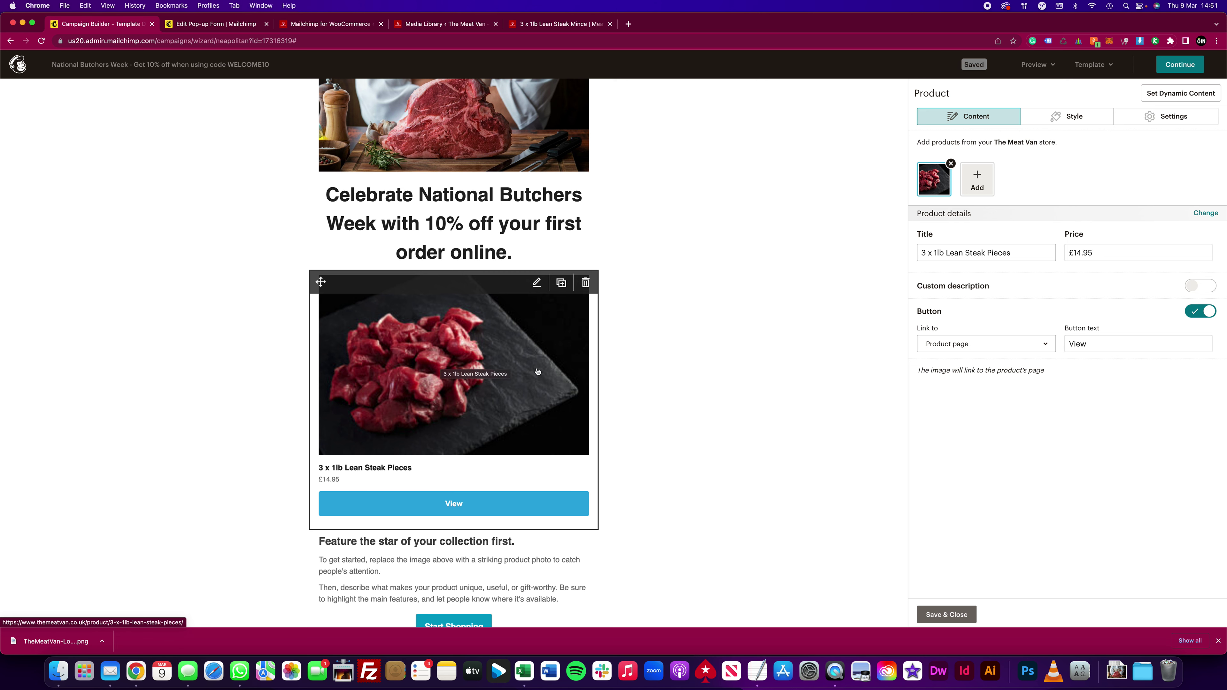
# Step: Add 4 x 1lb Steak Mince as the block's second product
pyautogui.click(977, 180)
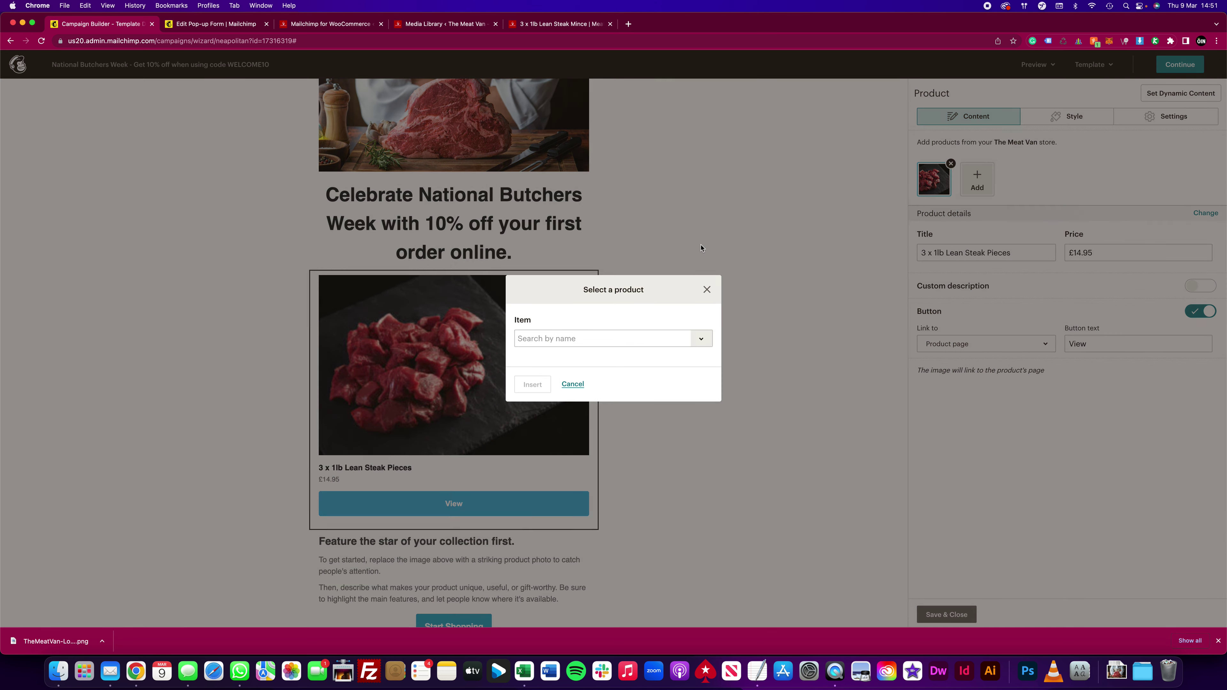
pyautogui.click(558, 339)
pyautogui.write('4')
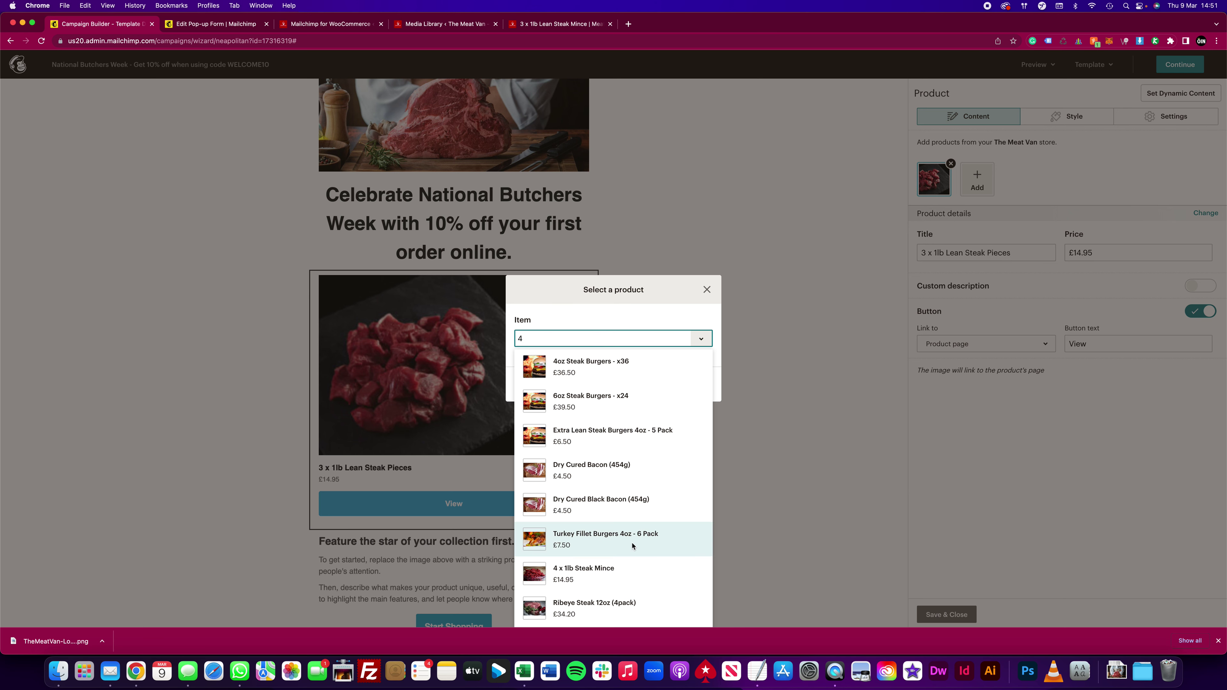
pyautogui.click(596, 569)
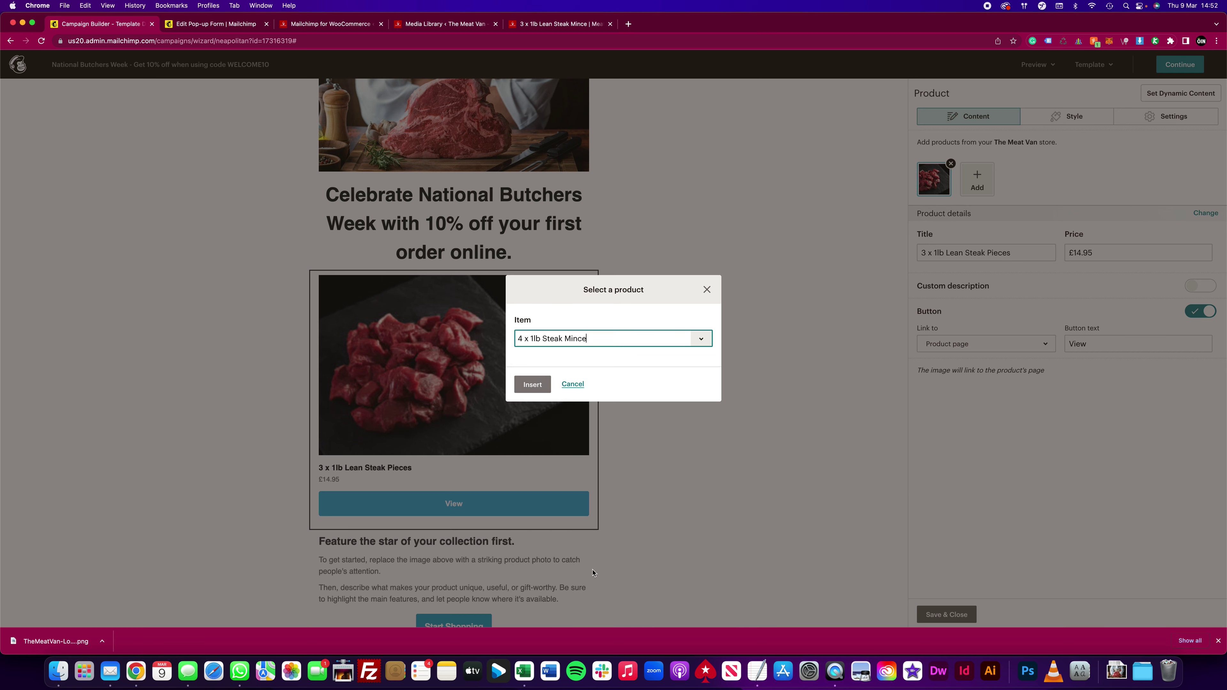
pyautogui.click(534, 385)
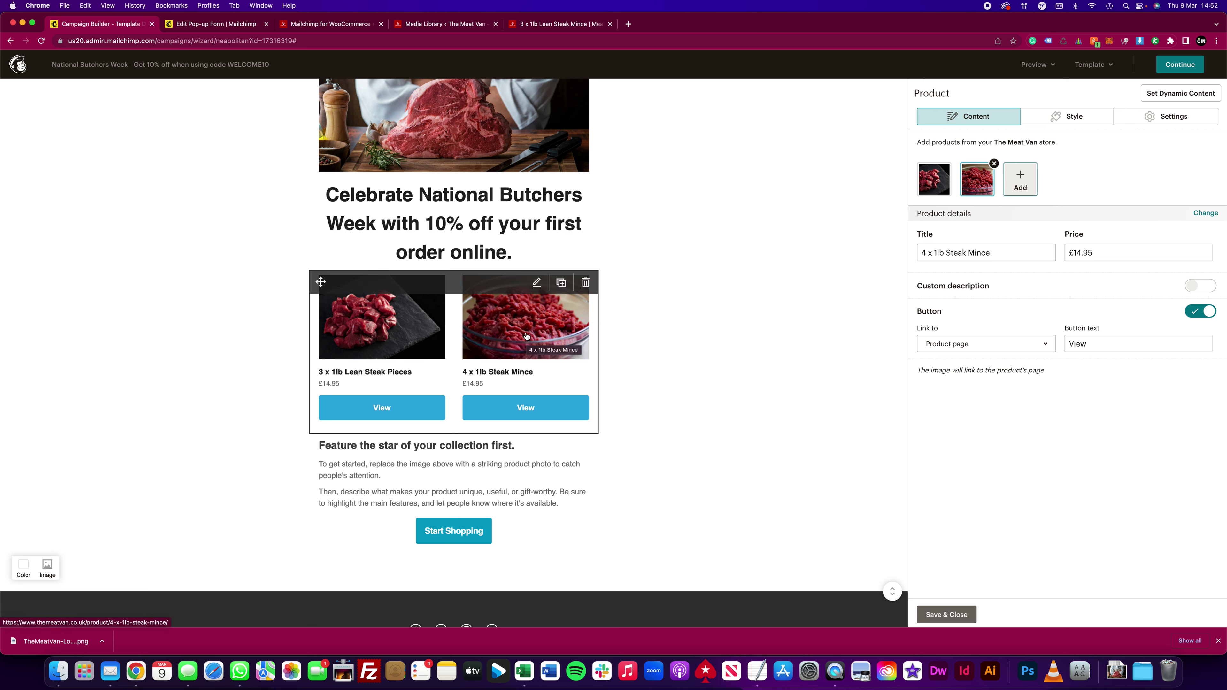
# Step: Duplicate the product block and remove both products from the copy
pyautogui.click(561, 283)
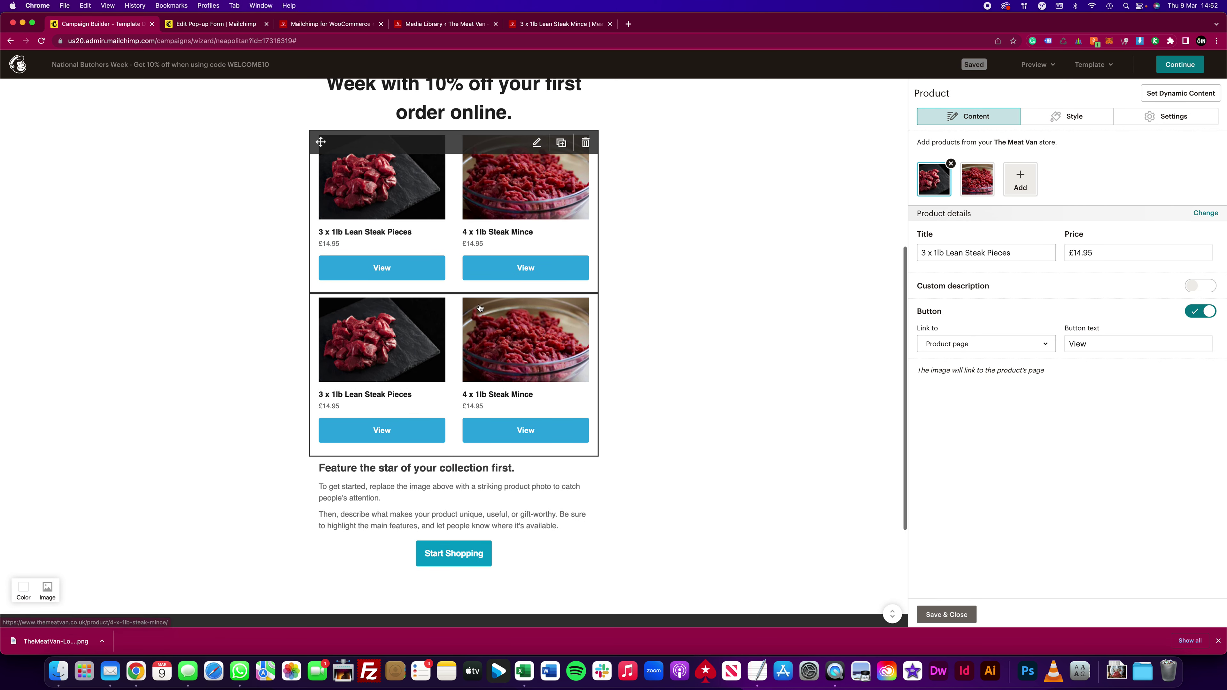
pyautogui.click(951, 165)
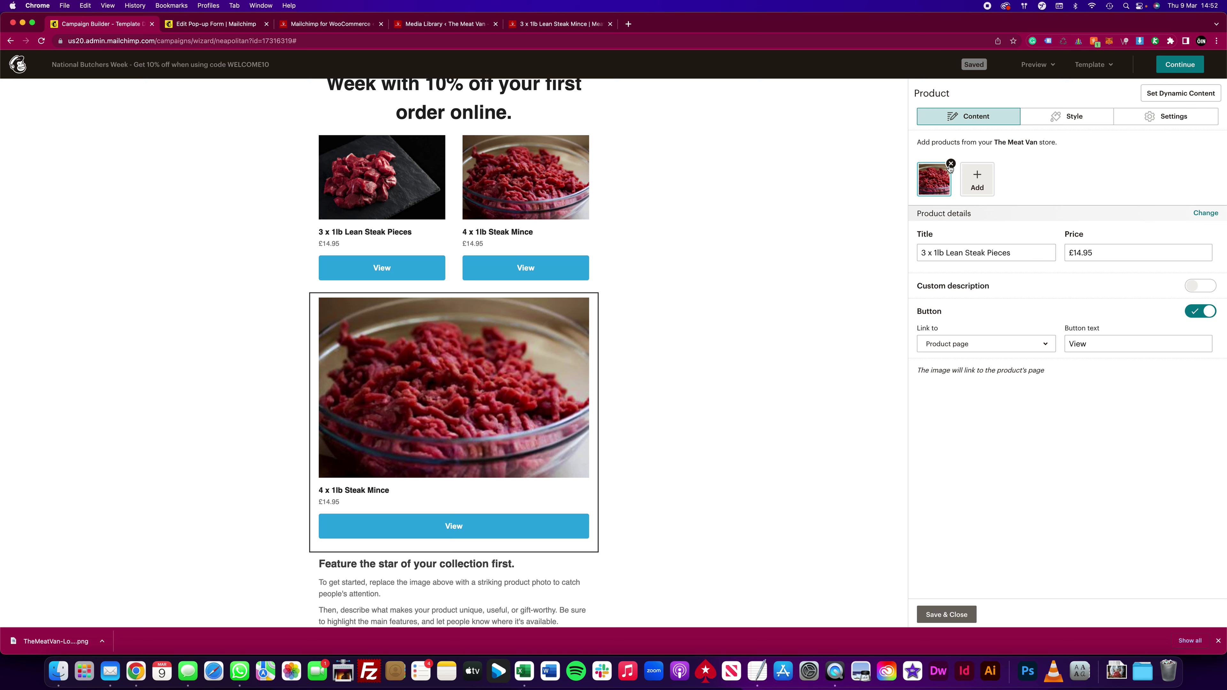
pyautogui.click(951, 164)
# Step: Search 'f' and insert Fillet Steak 8oz (2pack) into the empty product block
pyautogui.click(1108, 259)
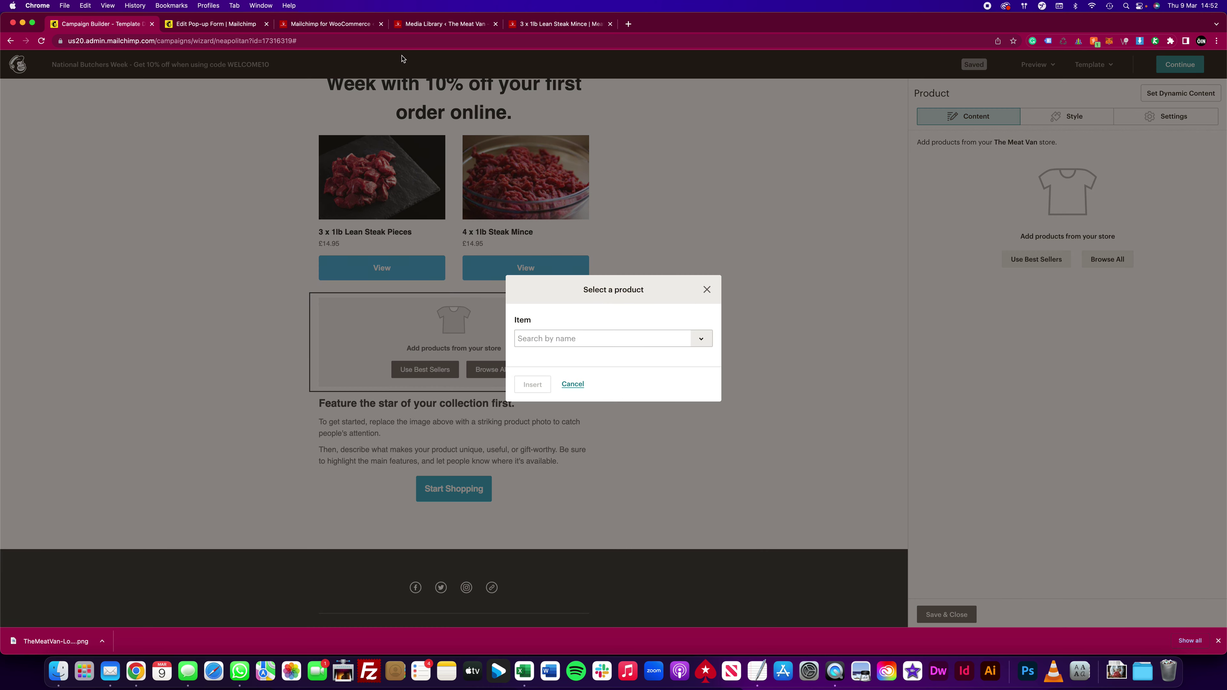
pyautogui.click(589, 338)
pyautogui.write('fillet')
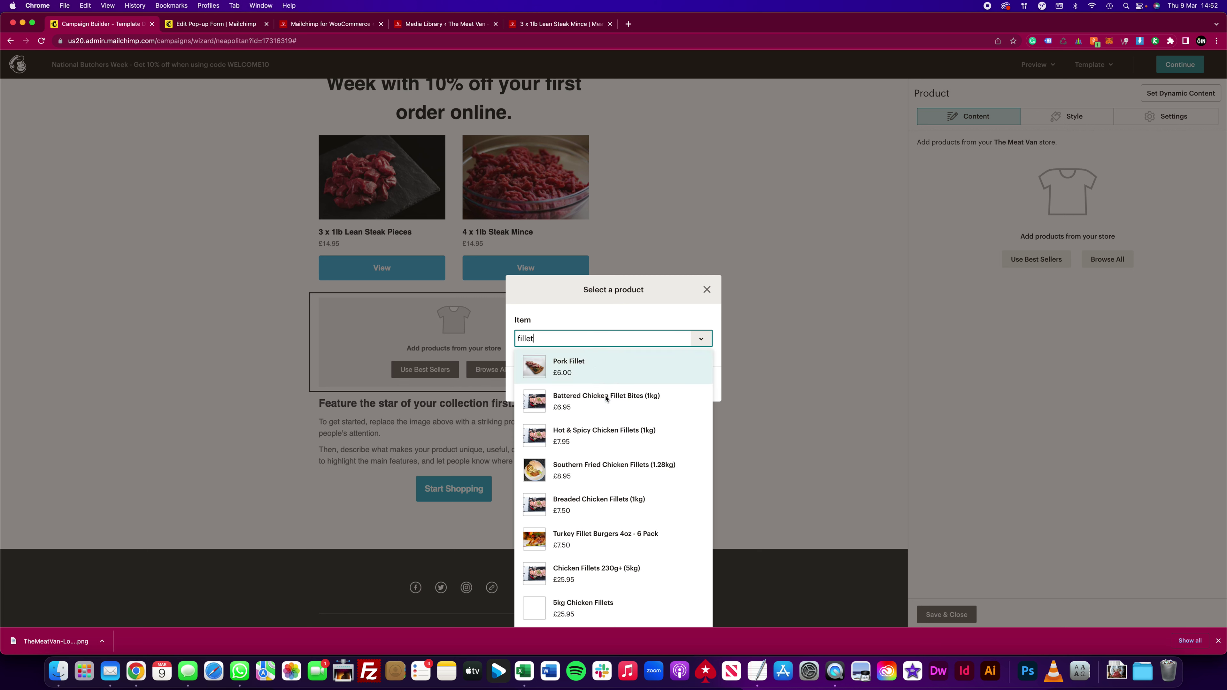
pyautogui.scroll(-2, 628, 447)
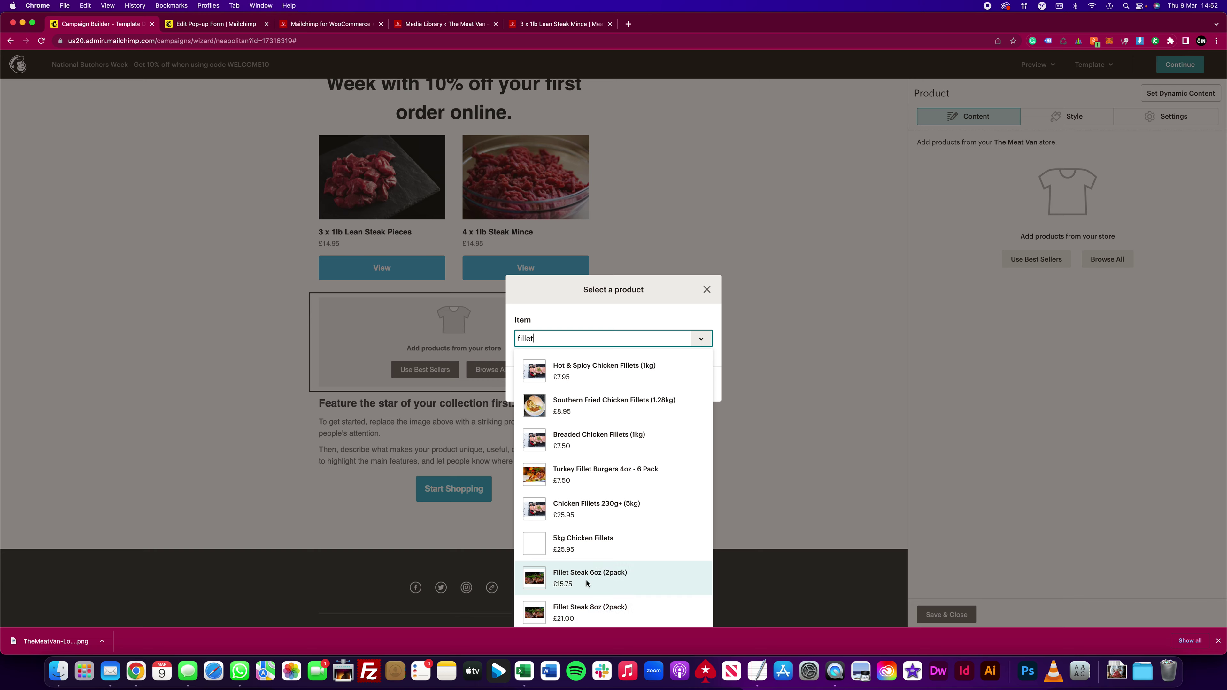
pyautogui.click(584, 610)
pyautogui.click(532, 391)
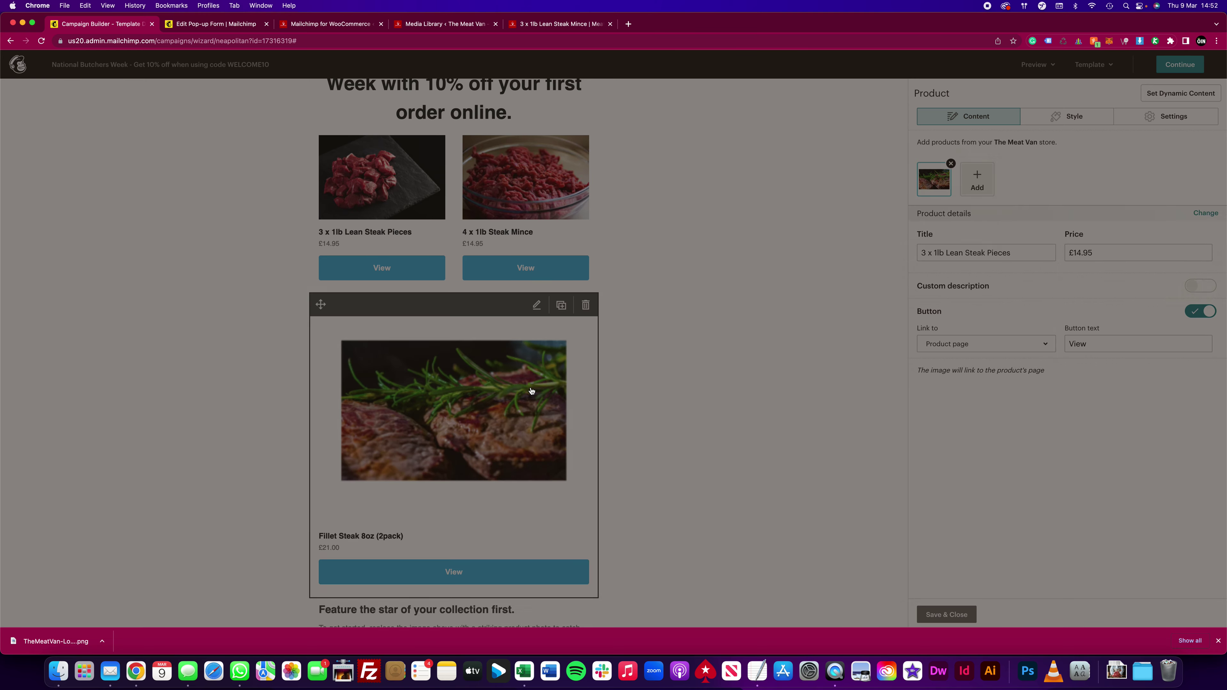
# Step: Add Beef Sausages (80 Pack) as the second block's other product
pyautogui.click(979, 181)
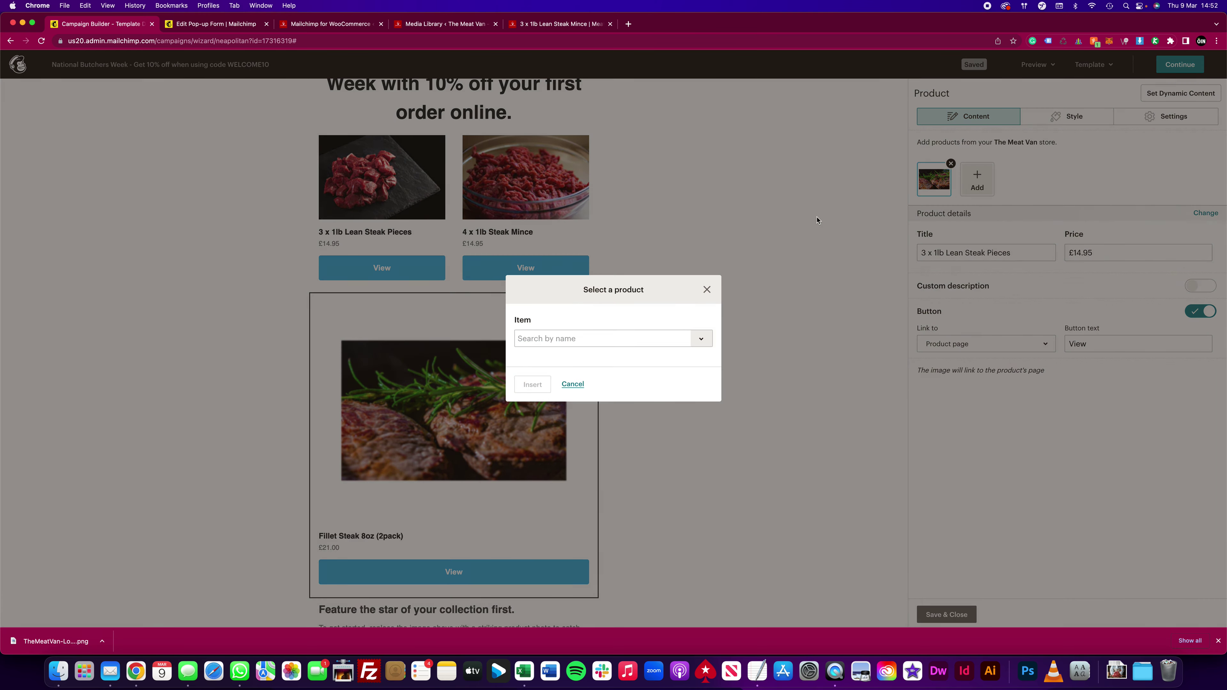
pyautogui.click(616, 337)
pyautogui.write('beef')
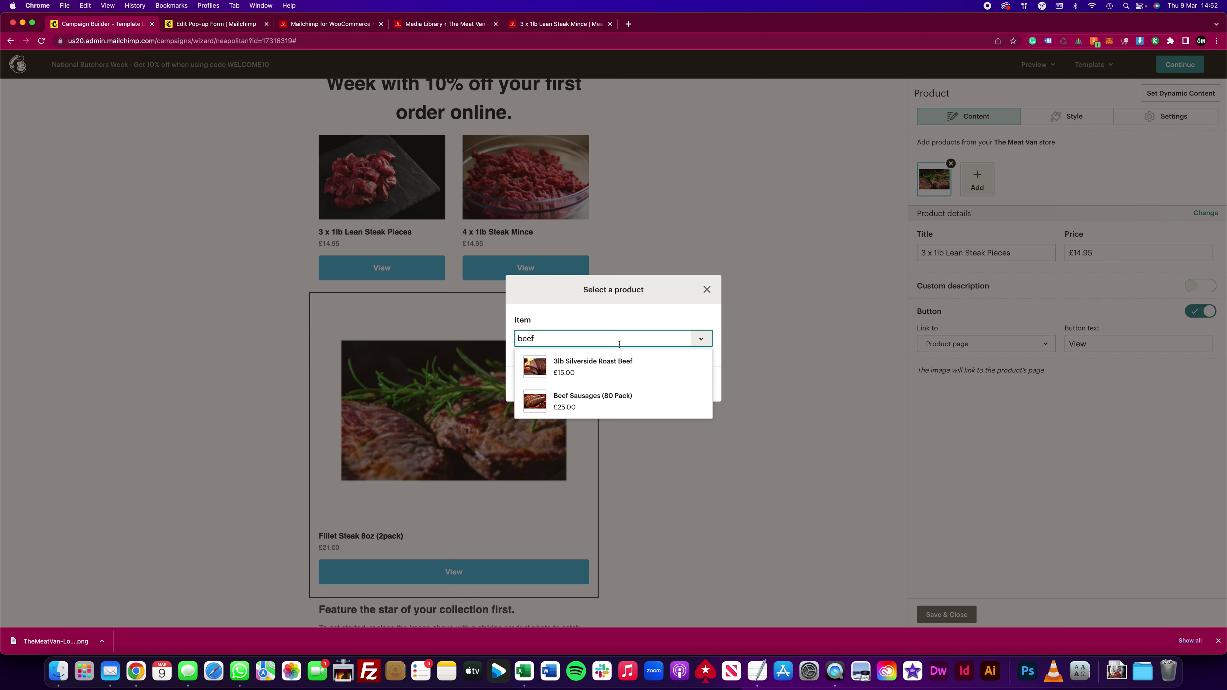
pyautogui.click(593, 401)
pyautogui.click(534, 385)
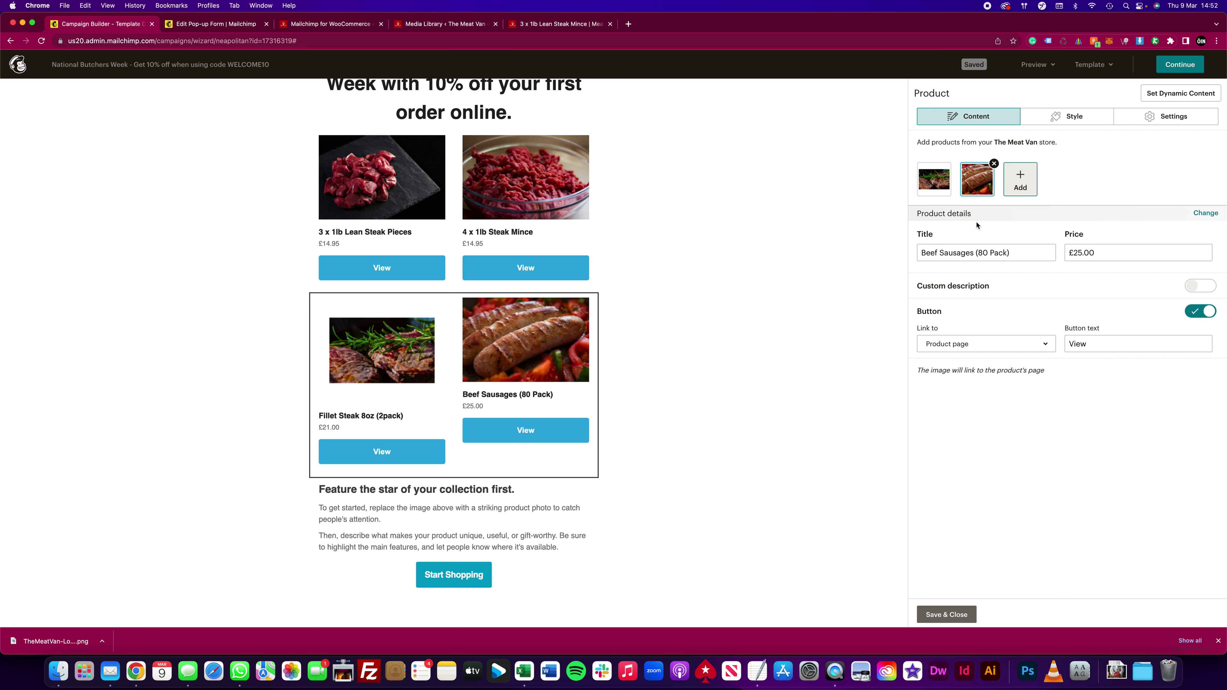
pyautogui.moveTo(1104, 248); pyautogui.dragTo(1059, 252)
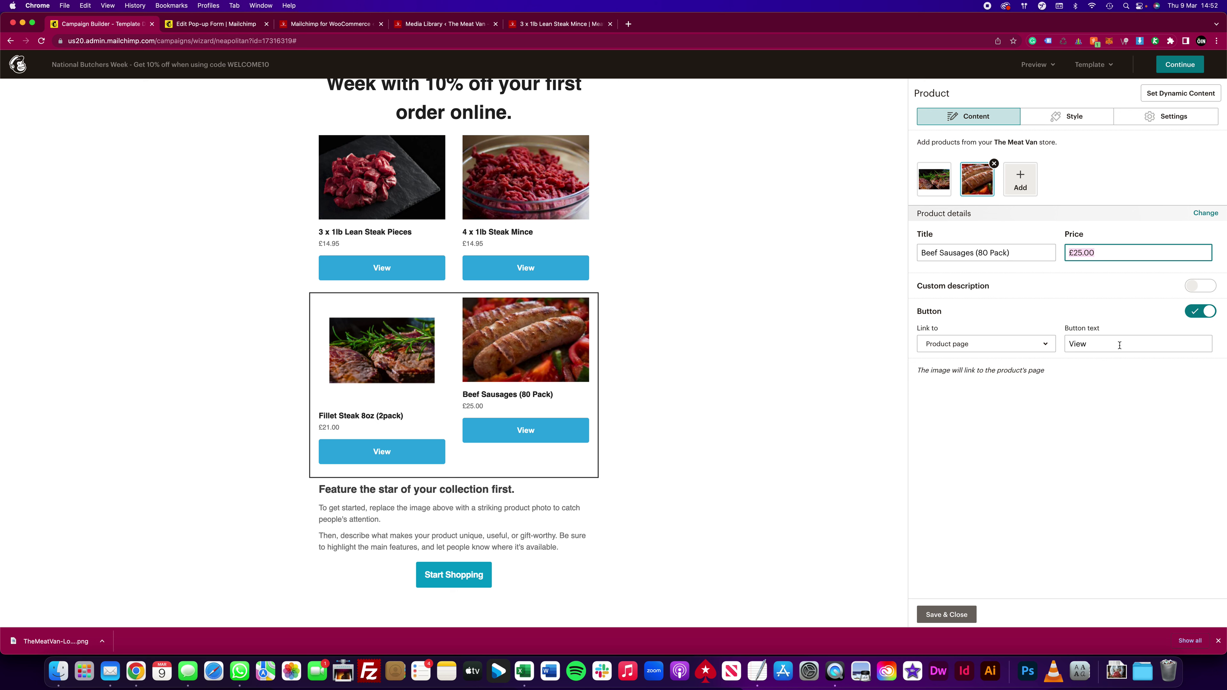
# Step: Change the Beef Sausages button text from View to 'Find out more'
pyautogui.click(1109, 344)
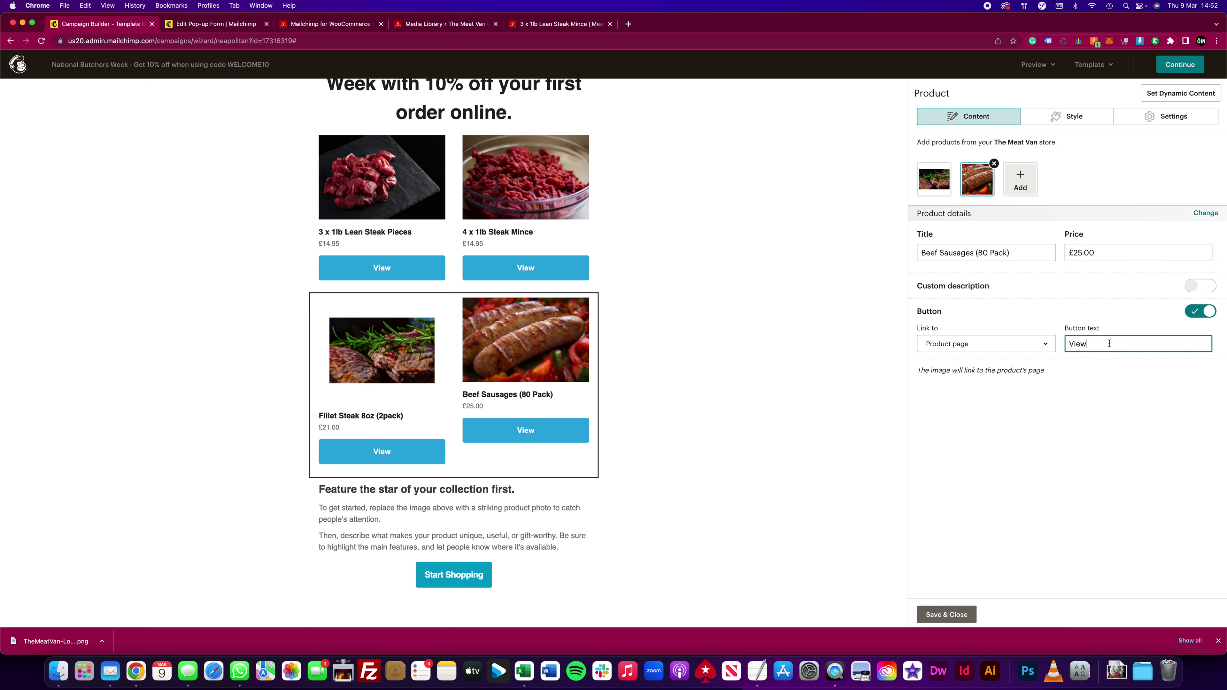
pyautogui.write('on')
pyautogui.press('super+a')
pyautogui.write('Find out more')
pyautogui.press('Tab')
pyautogui.press('super+a')
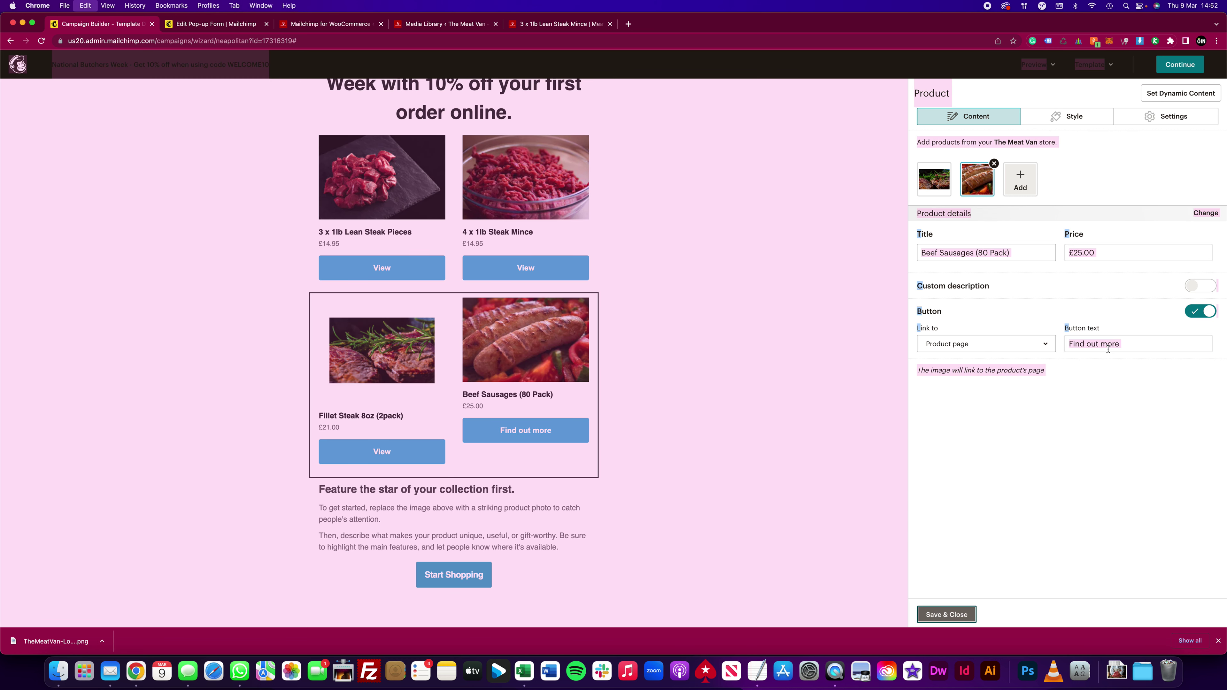
pyautogui.click(1145, 346)
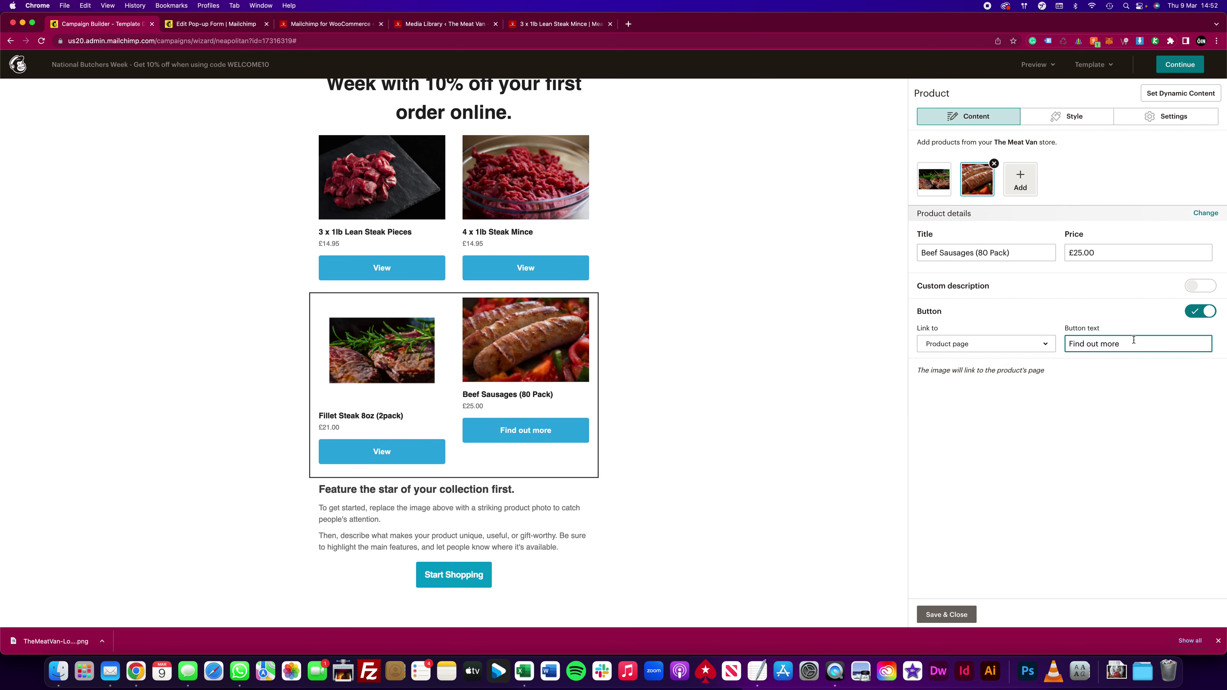
# Step: Paste 'Find out more' as the Fillet Steak button label
pyautogui.click(934, 179)
pyautogui.click(1106, 344)
pyautogui.press('super+a')
pyautogui.write('Find out more')
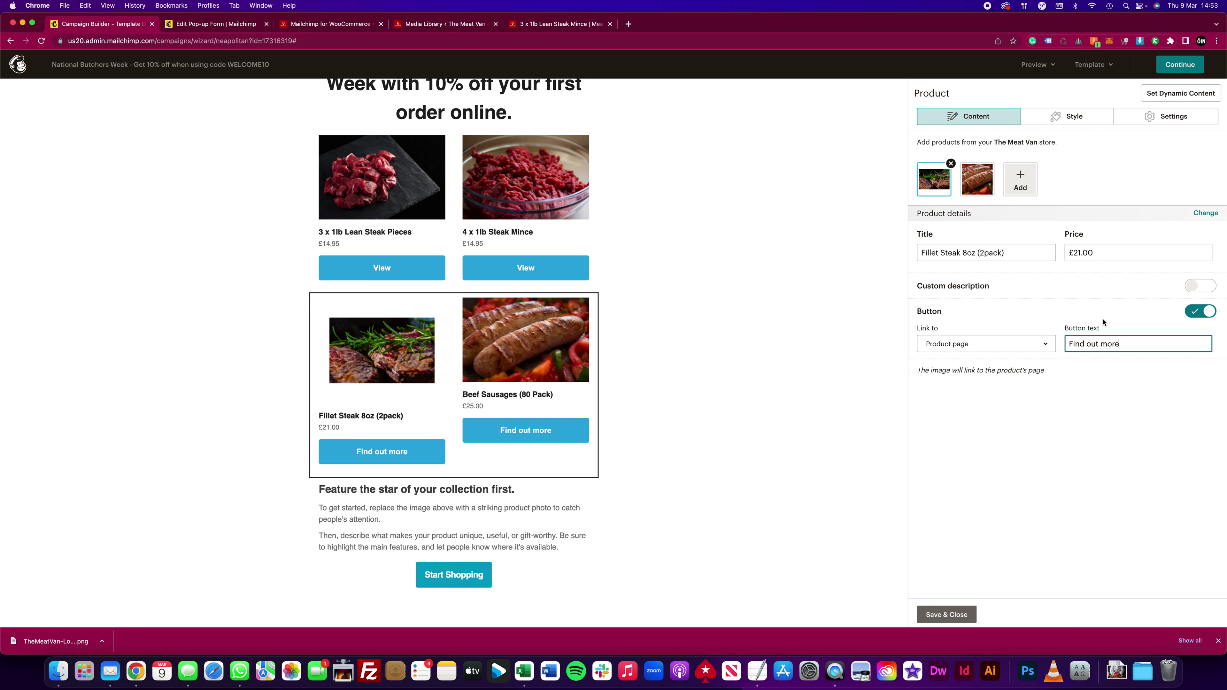
pyautogui.click(672, 192)
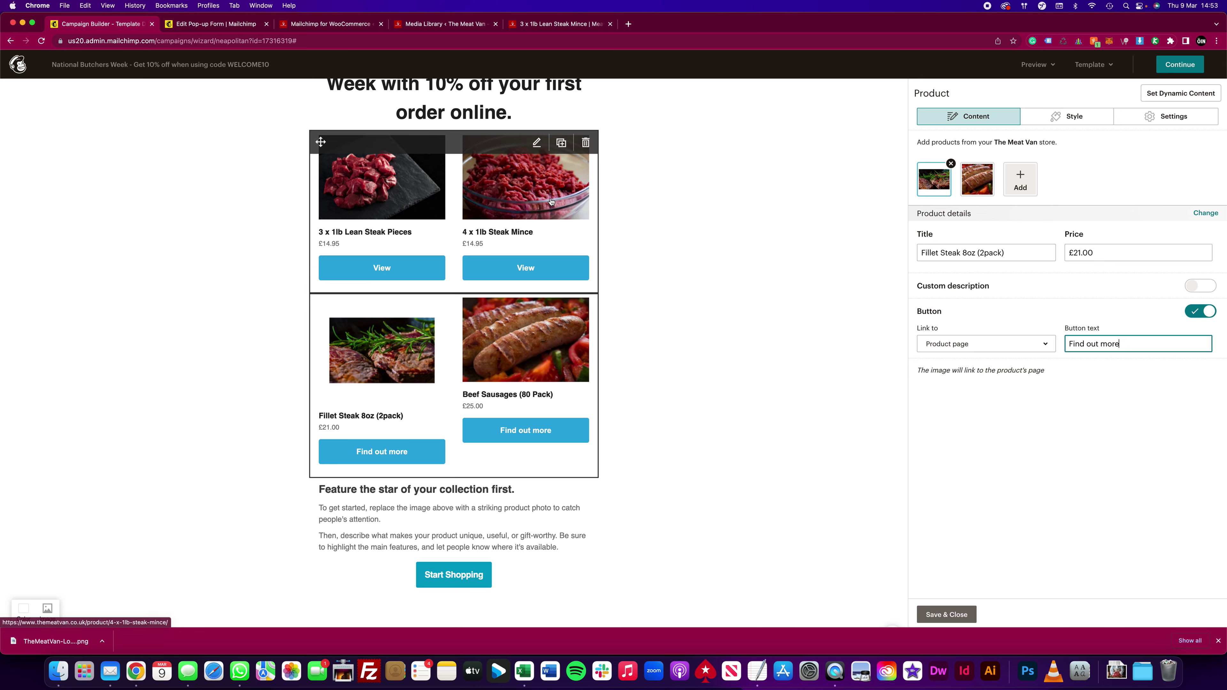
# Step: Set the Lean Steak Pieces button text to 'Find out more'
pyautogui.click(556, 207)
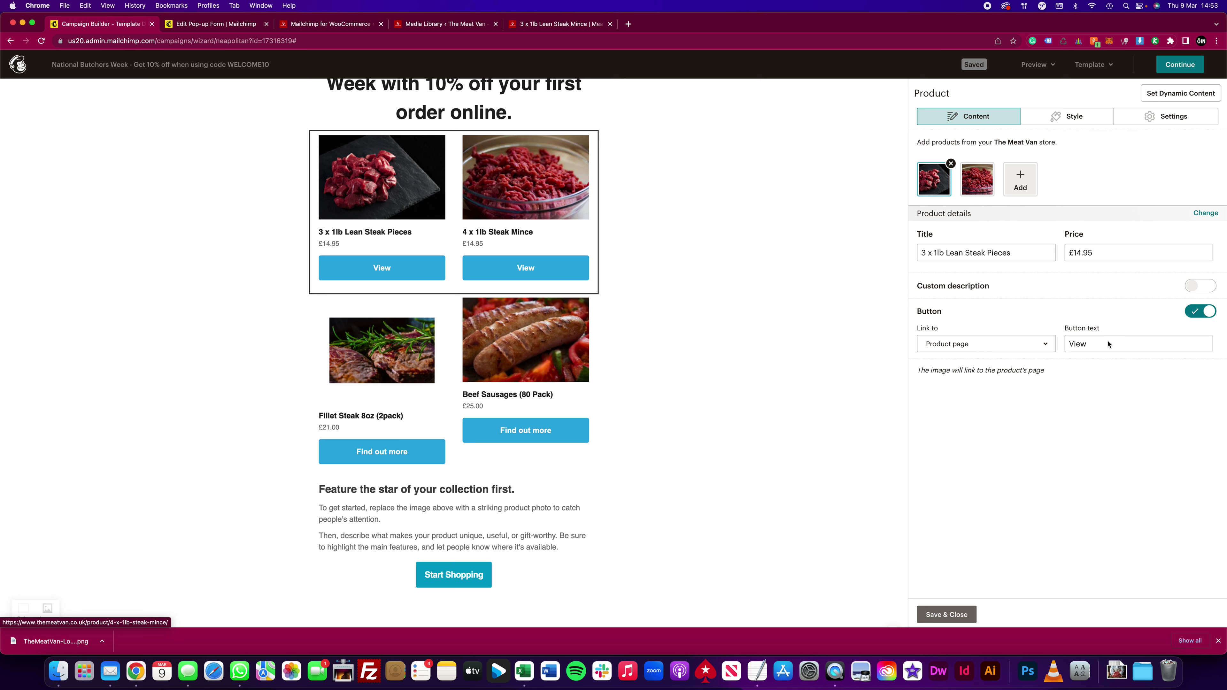
pyautogui.click(1200, 312)
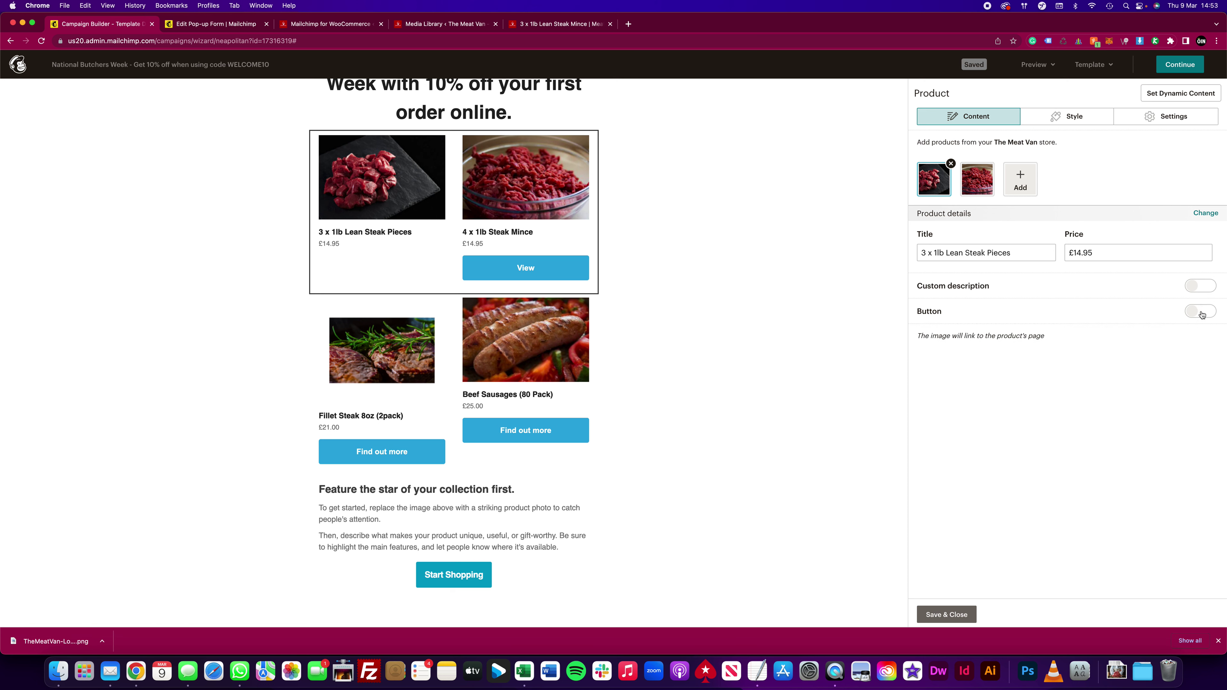
pyautogui.click(1202, 311)
pyautogui.click(1138, 344)
pyautogui.write('Find out more')
pyautogui.click(548, 261)
# Step: Replace the 4 x 1lb Steak Mince button's View label with 'Find out more'
pyautogui.click(977, 179)
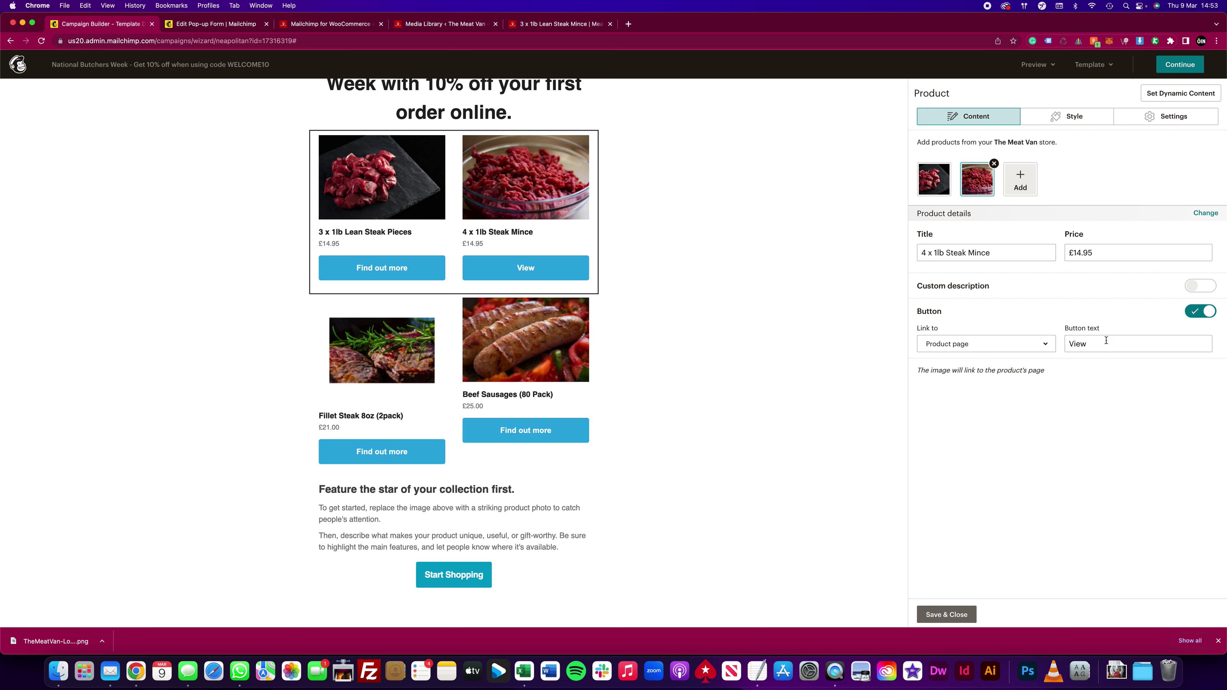
pyautogui.tripleClick(1111, 344)
pyautogui.write('Find out more')
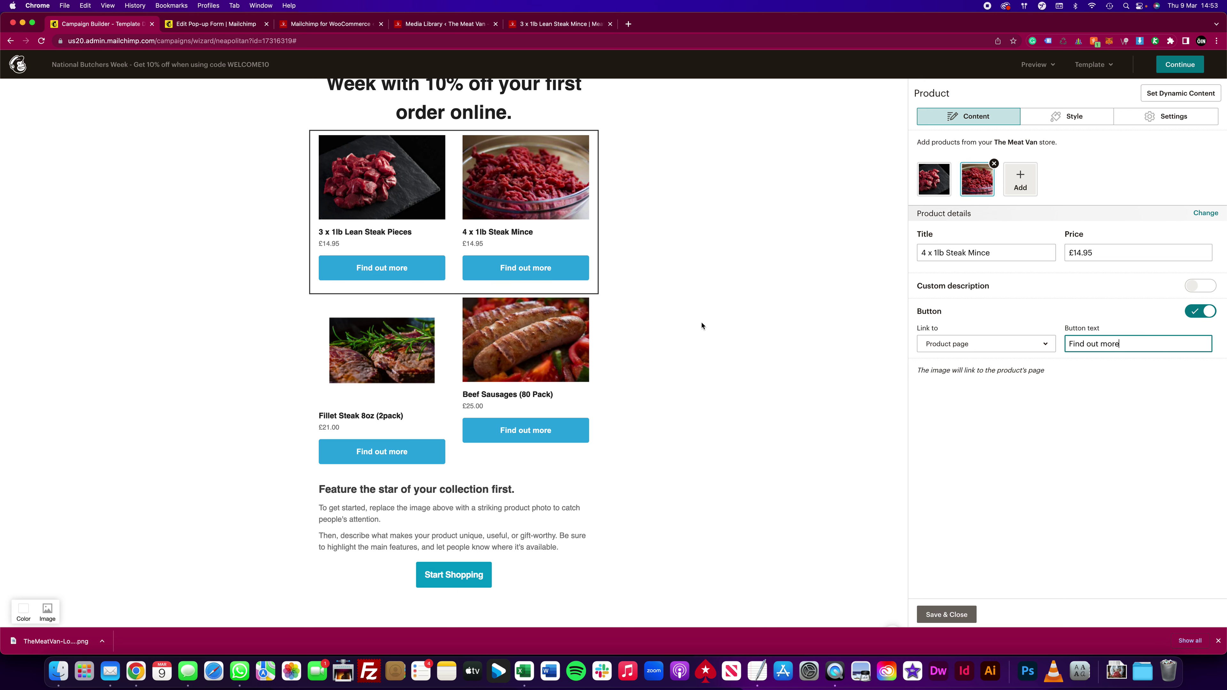
pyautogui.scroll(6, 507, 203)
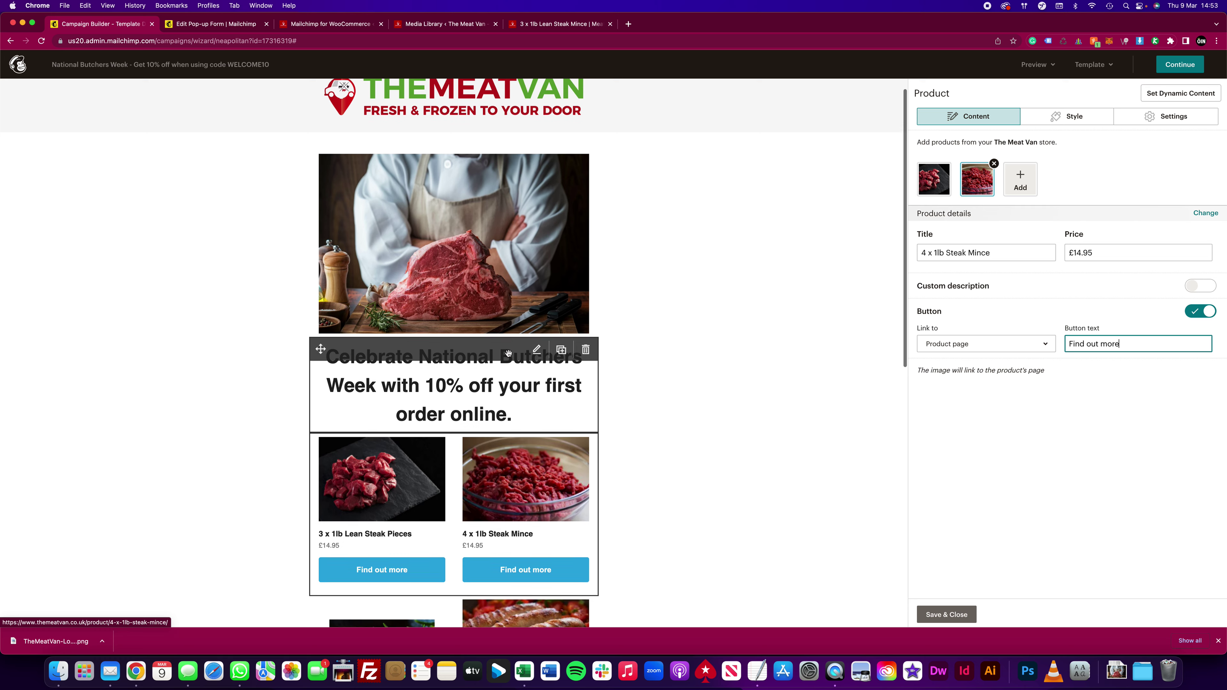
pyautogui.scroll(-3, 501, 265)
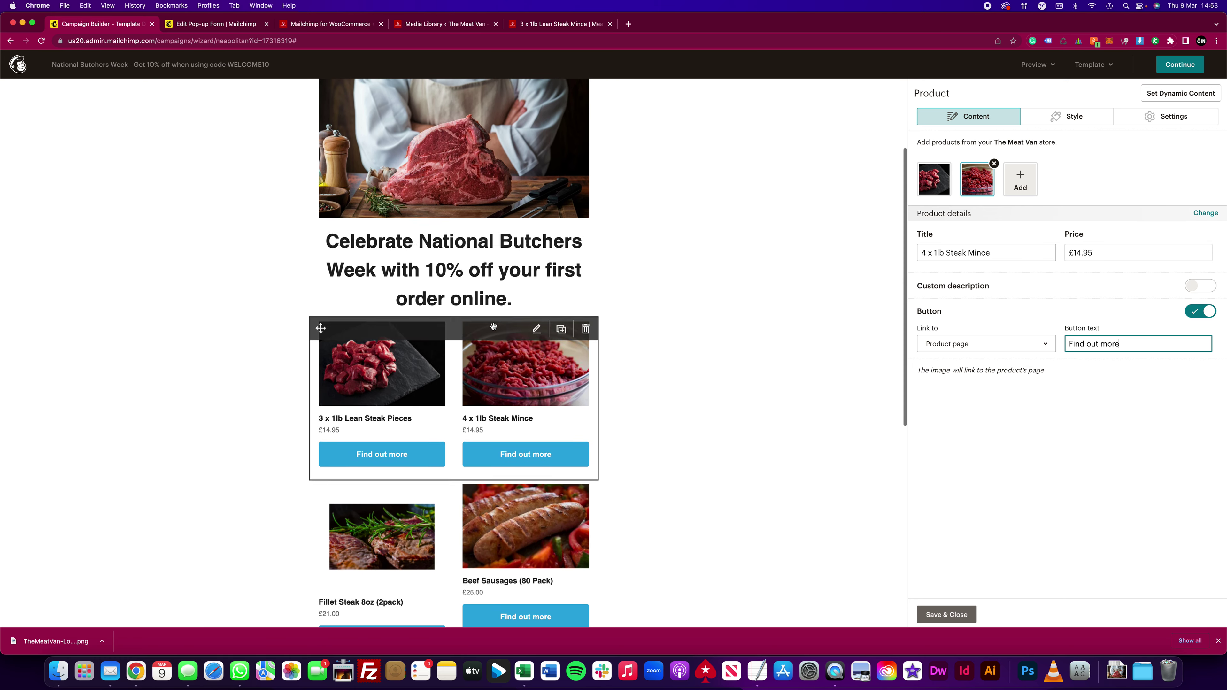
pyautogui.scroll(-3, 456, 264)
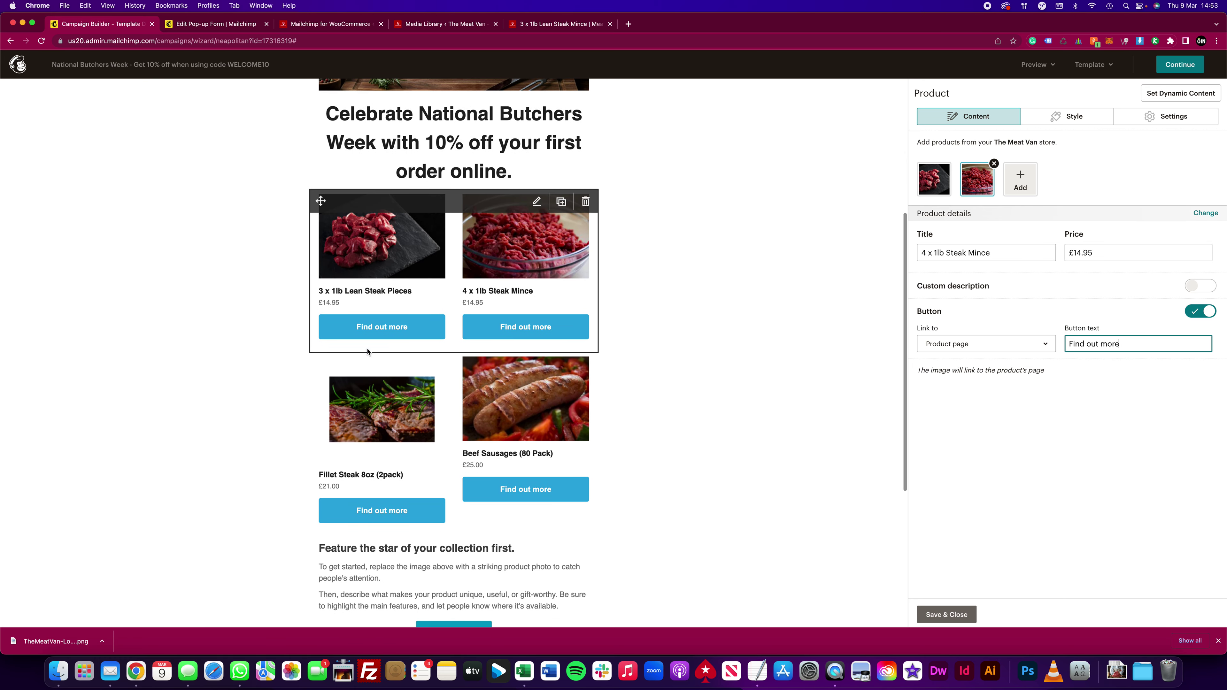
pyautogui.scroll(-4, 518, 470)
# Step: Replace the bottom button's 'Start Shopping' label with 'View all Products'
pyautogui.click(452, 444)
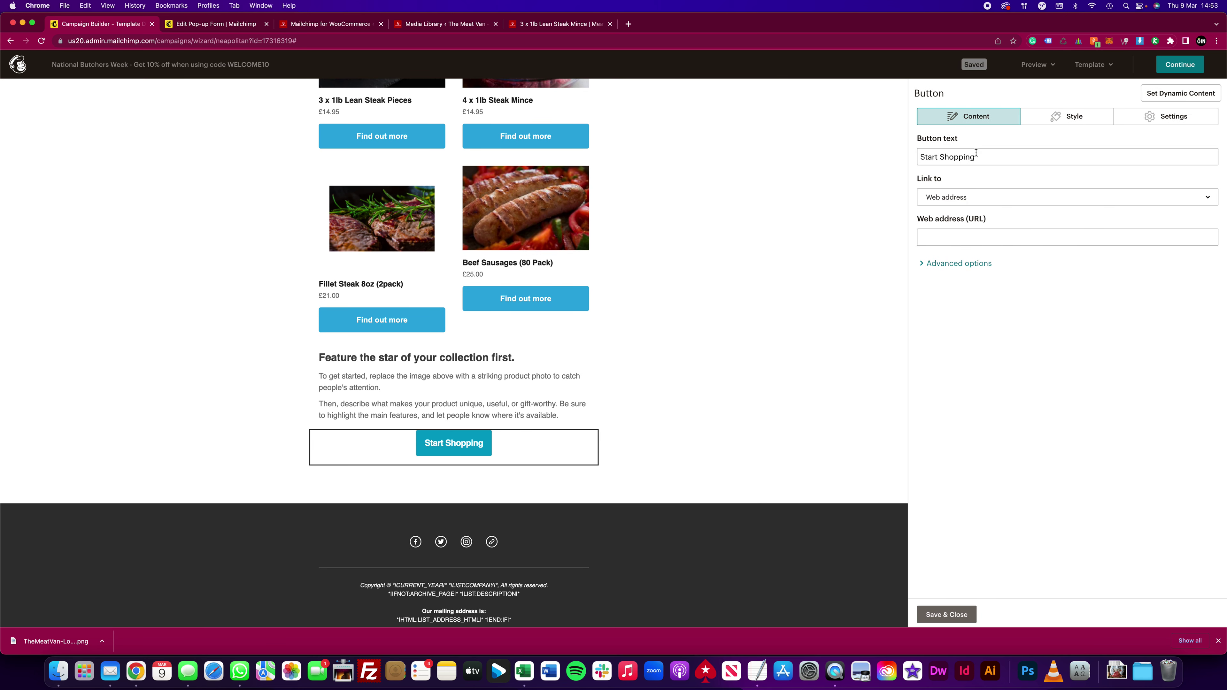
pyautogui.moveTo(991, 157); pyautogui.dragTo(908, 156)
pyautogui.write('Chec')
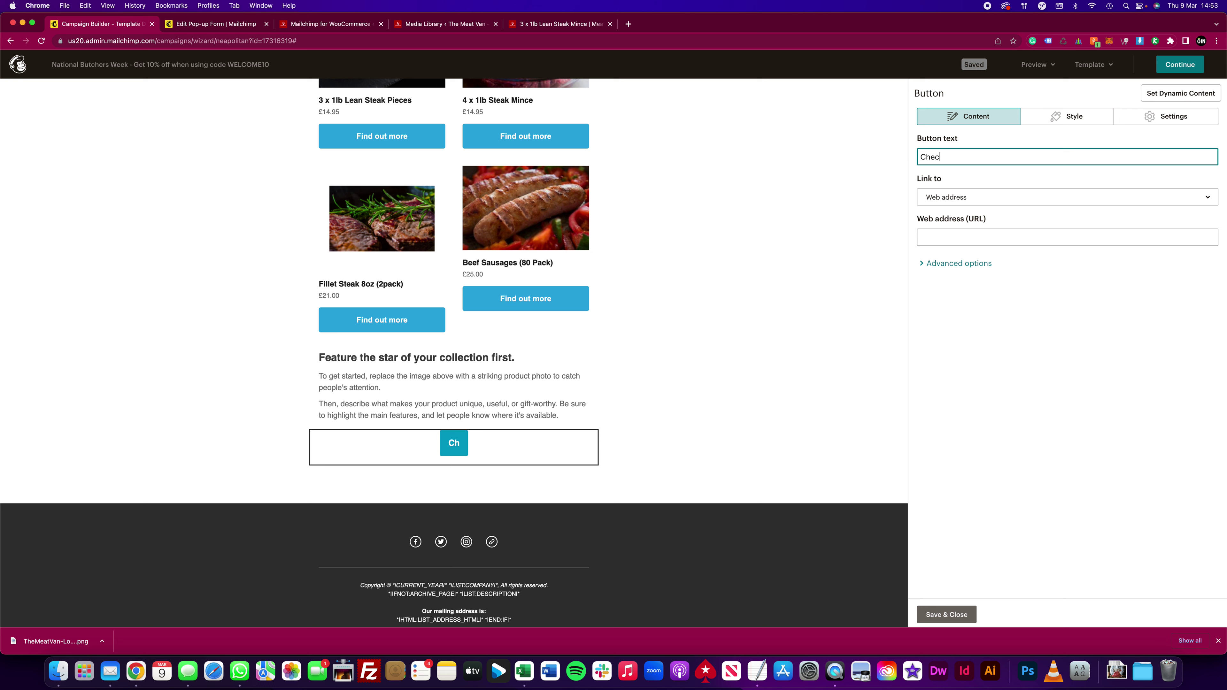
pyautogui.write('k out all our')
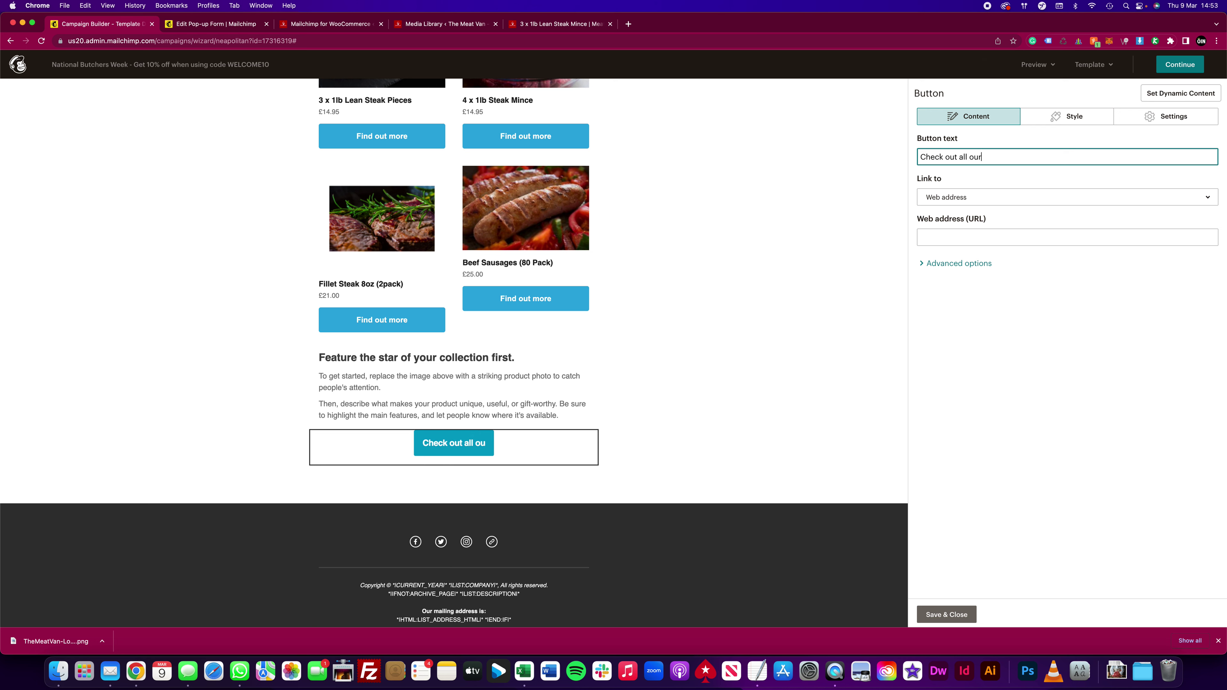
pyautogui.write(' other products')
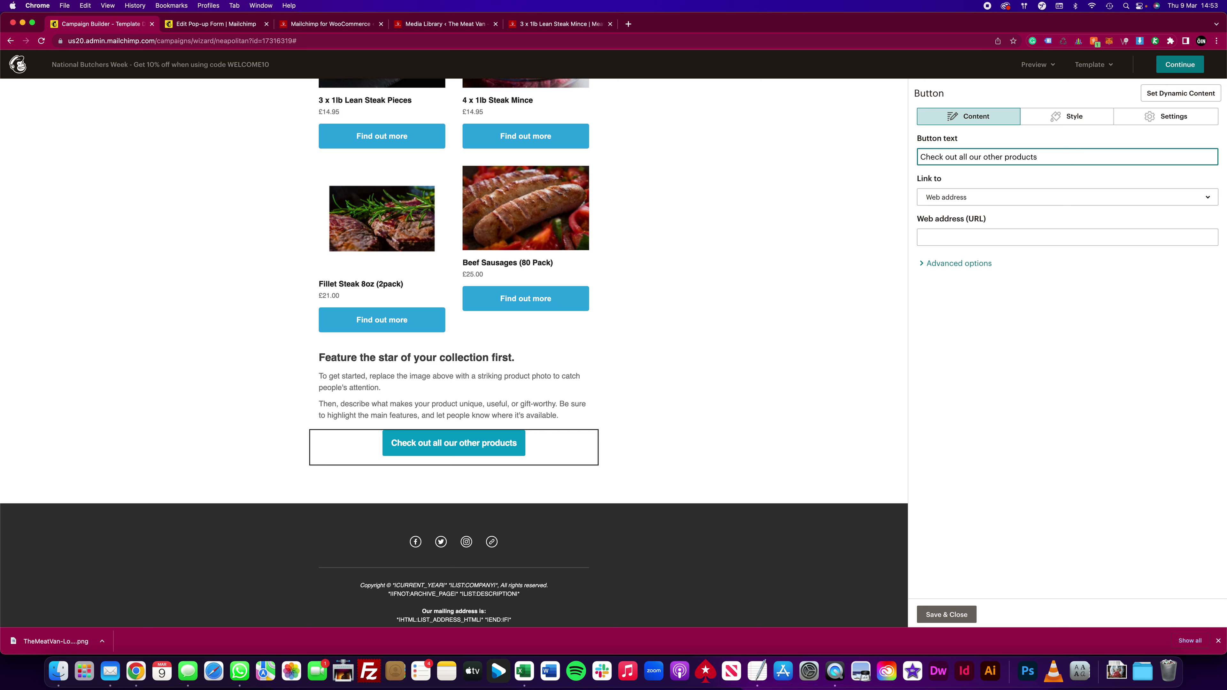
pyautogui.press('super+a')
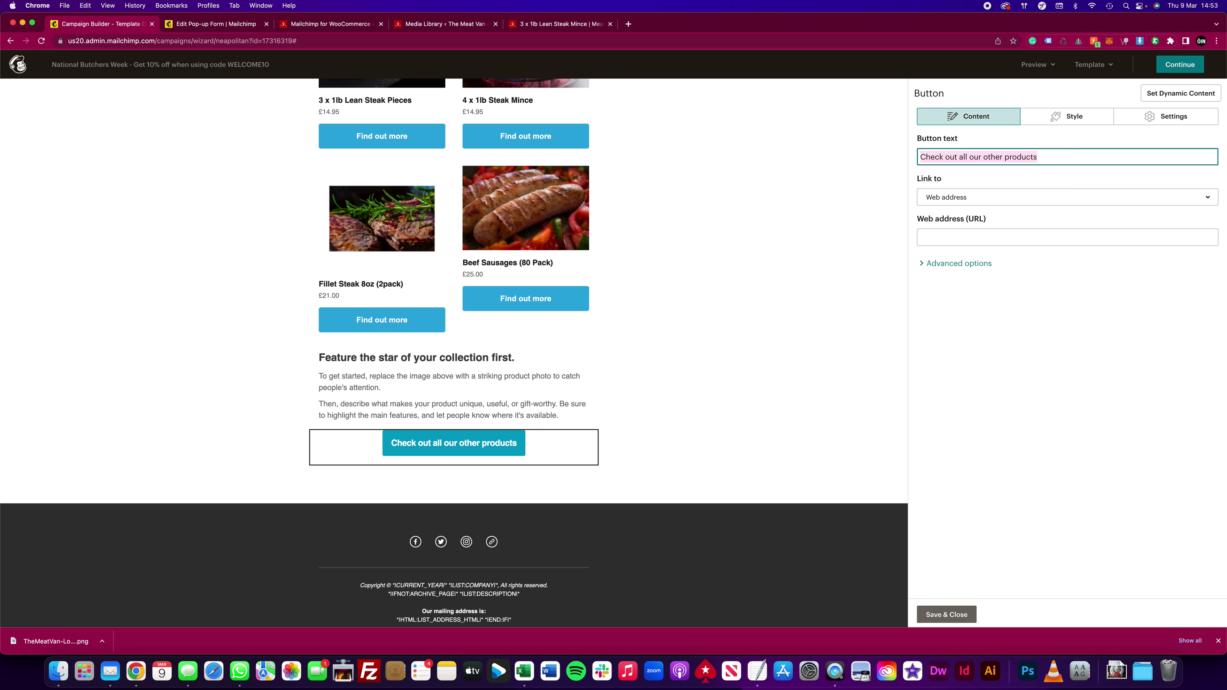
pyautogui.write('View')
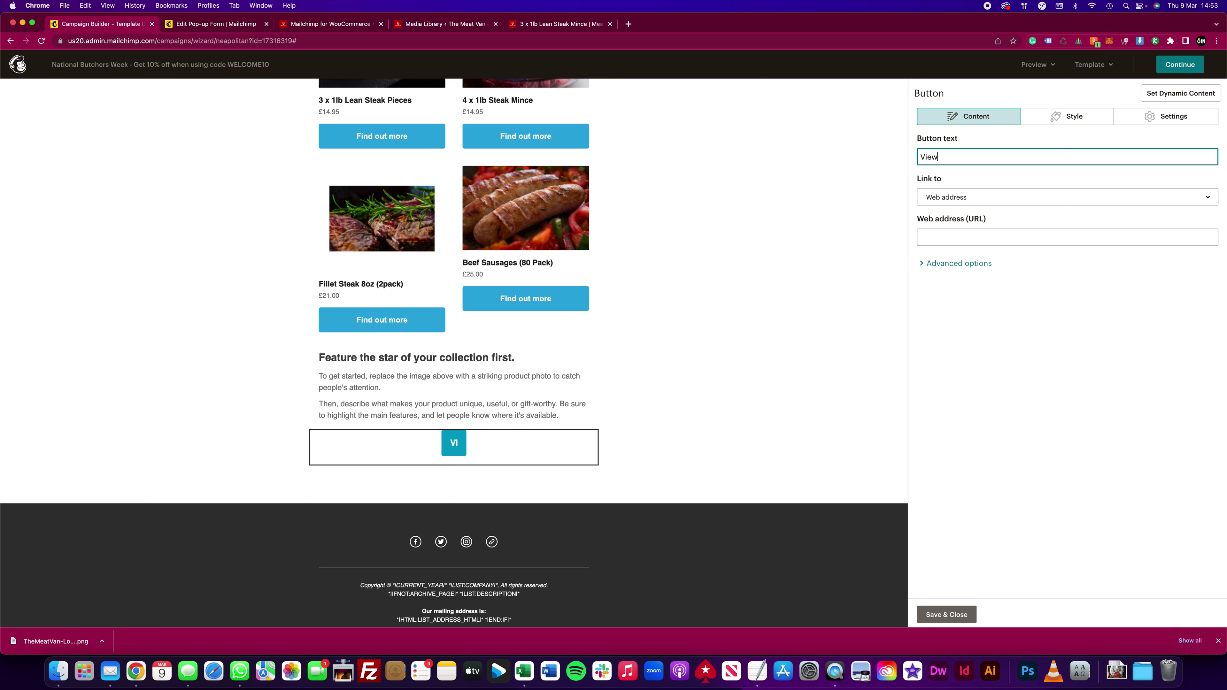
pyautogui.write(' all Products')
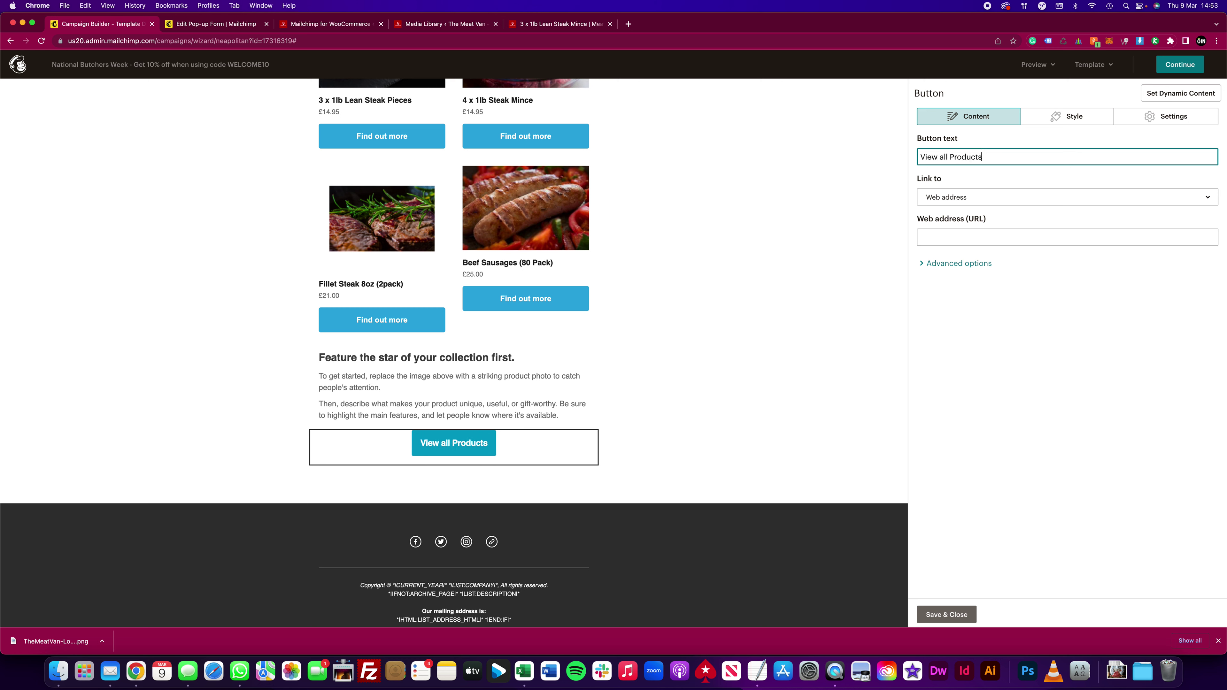
pyautogui.click(1066, 118)
# Step: Give the View all Products button a red #e9380b background and apply that style to all button blocks
pyautogui.click(973, 300)
pyautogui.click(985, 294)
pyautogui.click(950, 394)
pyautogui.click(992, 294)
pyautogui.moveTo(992, 293); pyautogui.dragTo(991, 295)
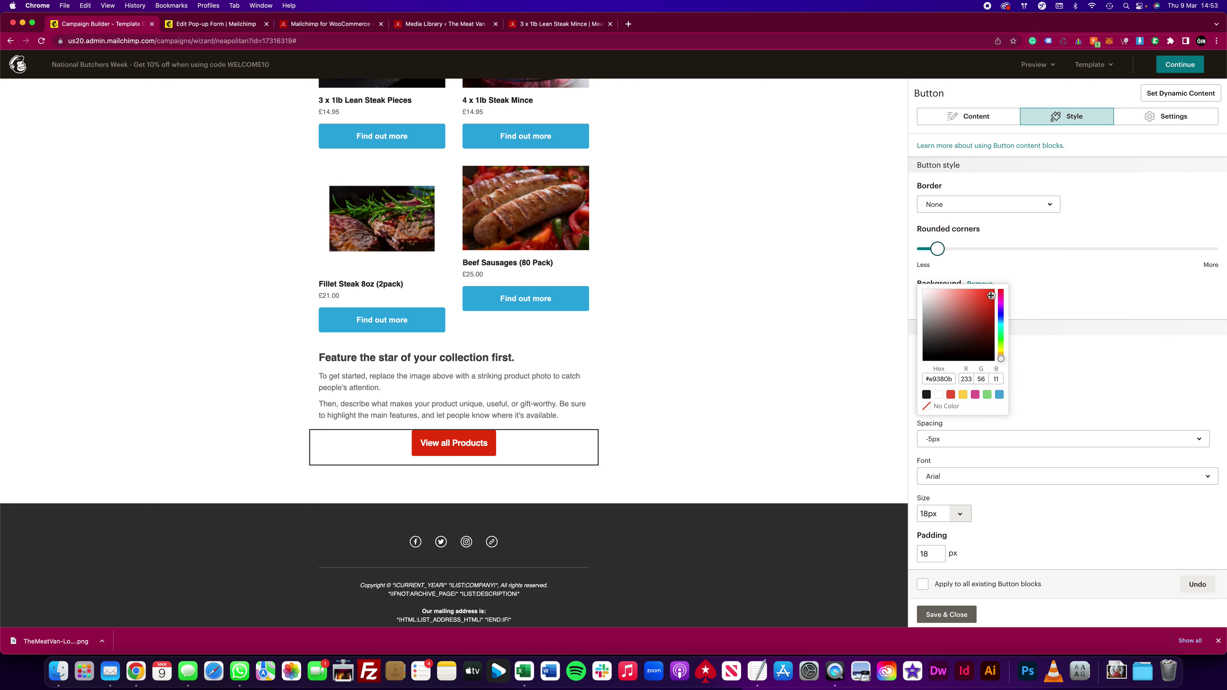
pyautogui.click(1041, 300)
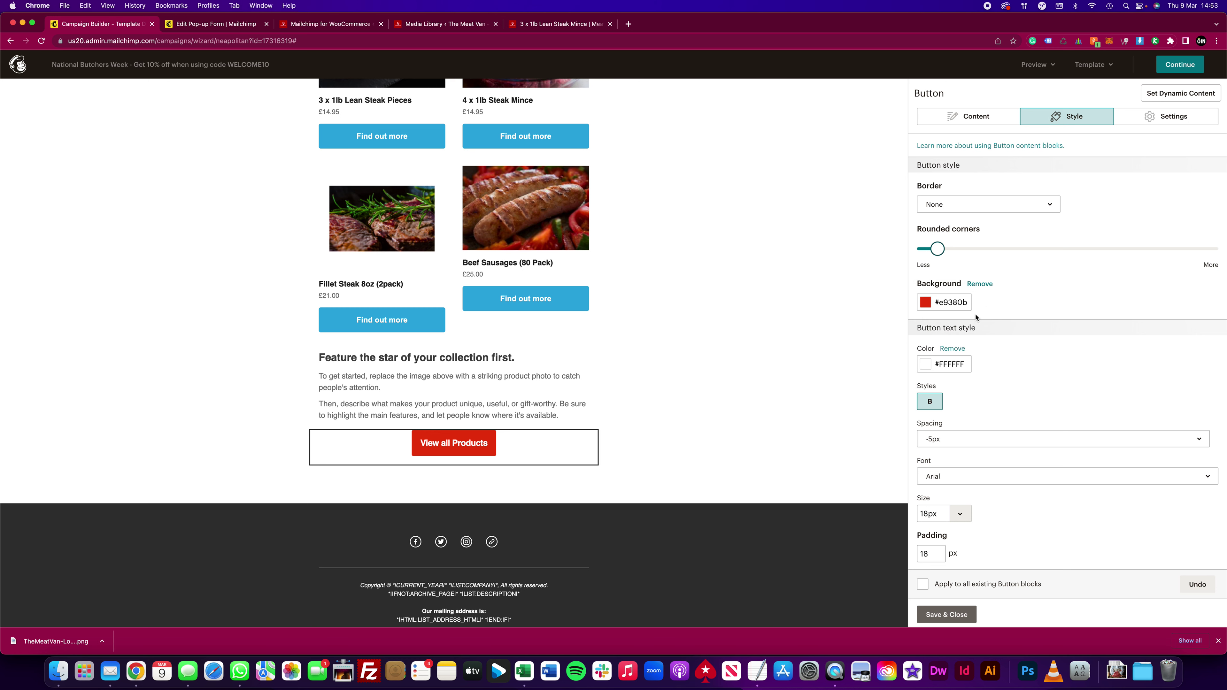
pyautogui.click(923, 585)
pyautogui.click(947, 615)
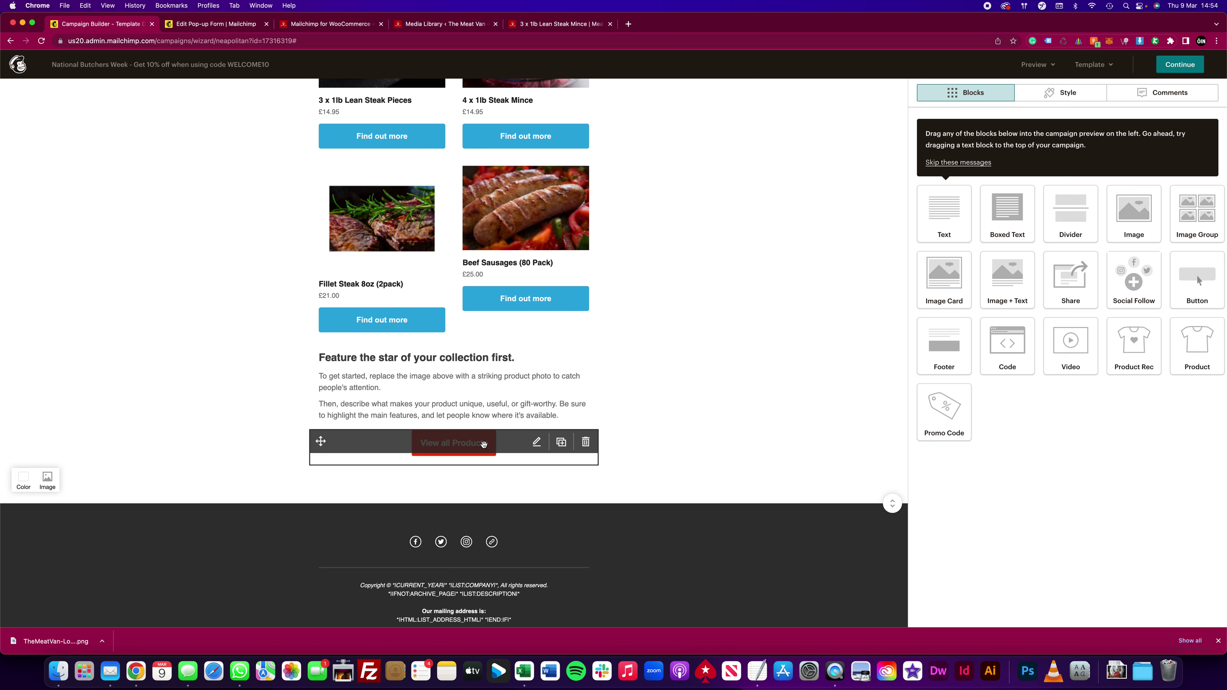
# Step: Reopen the View all Products button's background colour and copy its red hex value
pyautogui.click(537, 442)
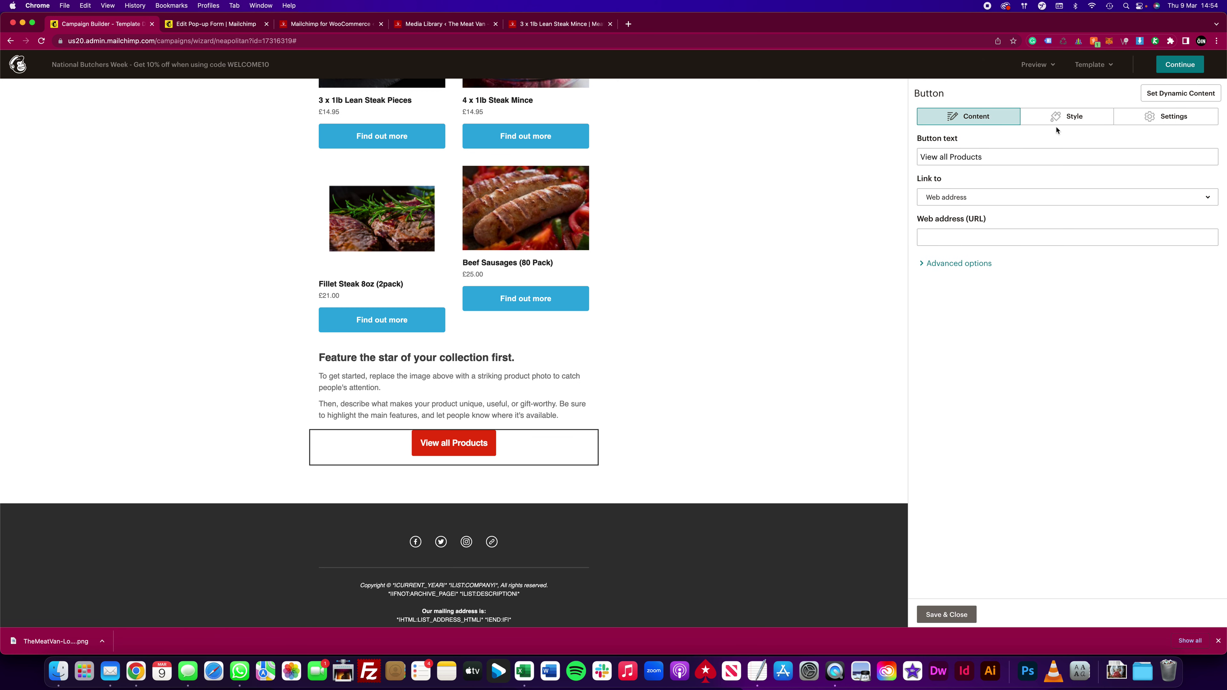
pyautogui.click(1061, 119)
pyautogui.click(933, 310)
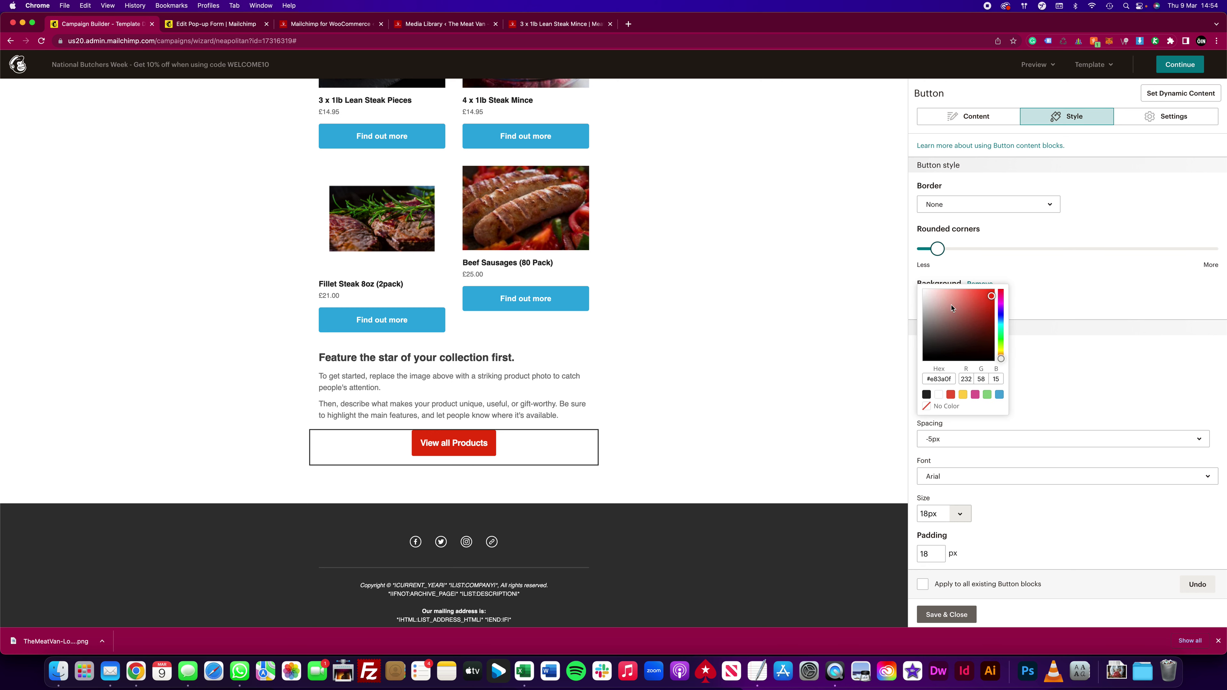
pyautogui.doubleClick(935, 379)
pyautogui.press('super+c')
# Step: Set the Fillet Steak and Beef Sausages block's button background to red #e83a0f
pyautogui.click(585, 322)
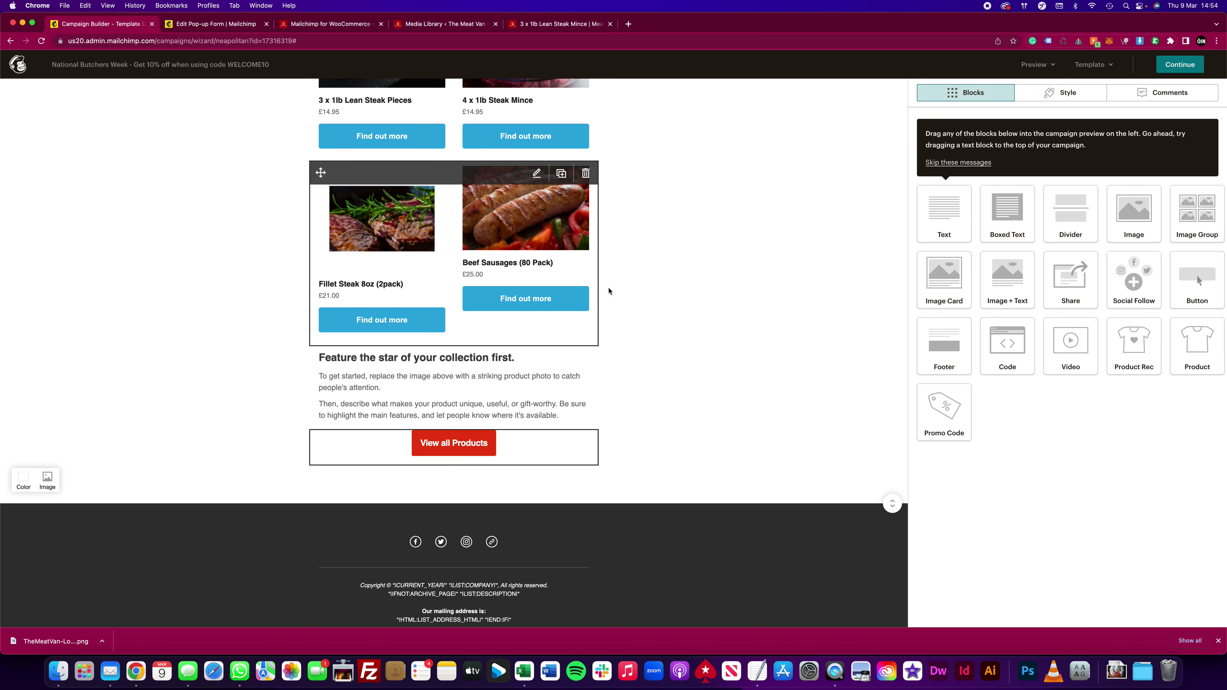
pyautogui.click(1068, 117)
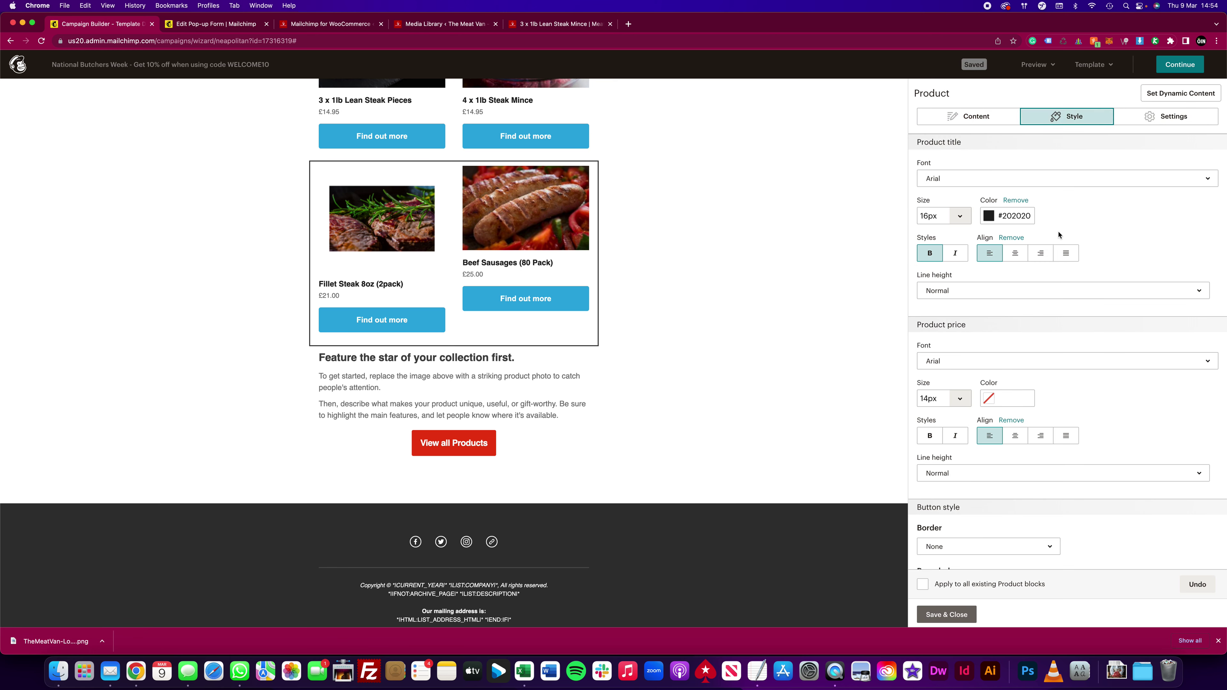
pyautogui.scroll(-3, 1011, 290)
pyautogui.scroll(-5, 1011, 289)
pyautogui.doubleClick(959, 352)
pyautogui.press('super+v')
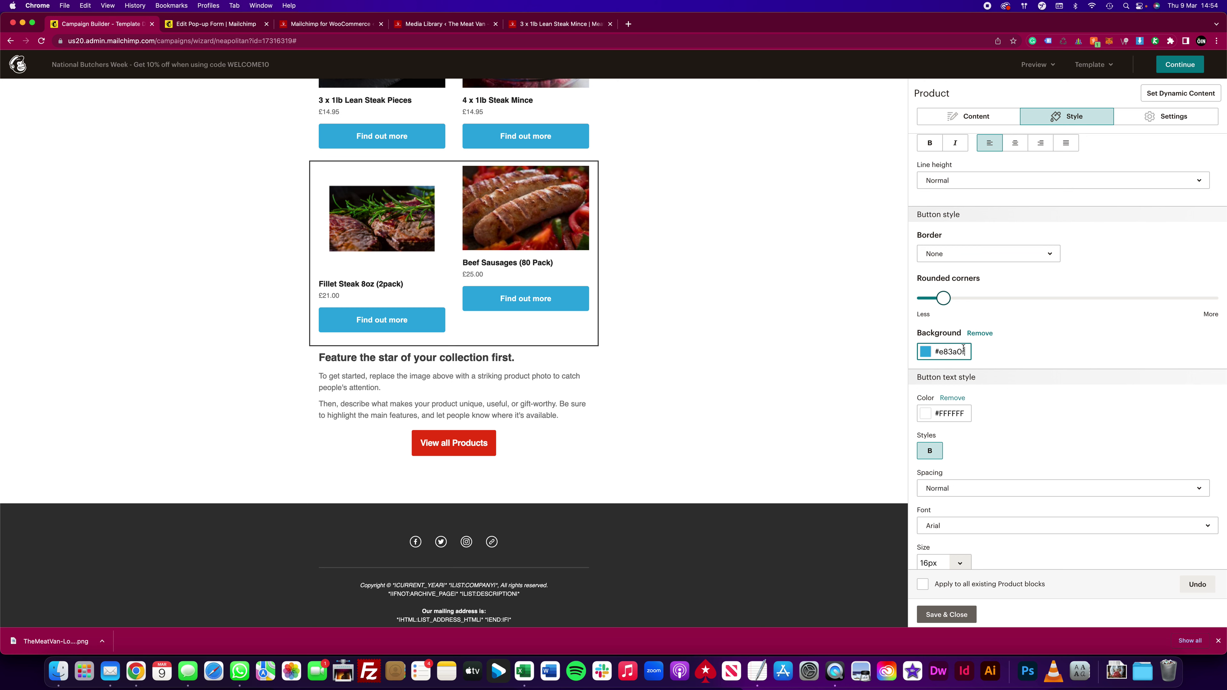
pyautogui.click(1006, 349)
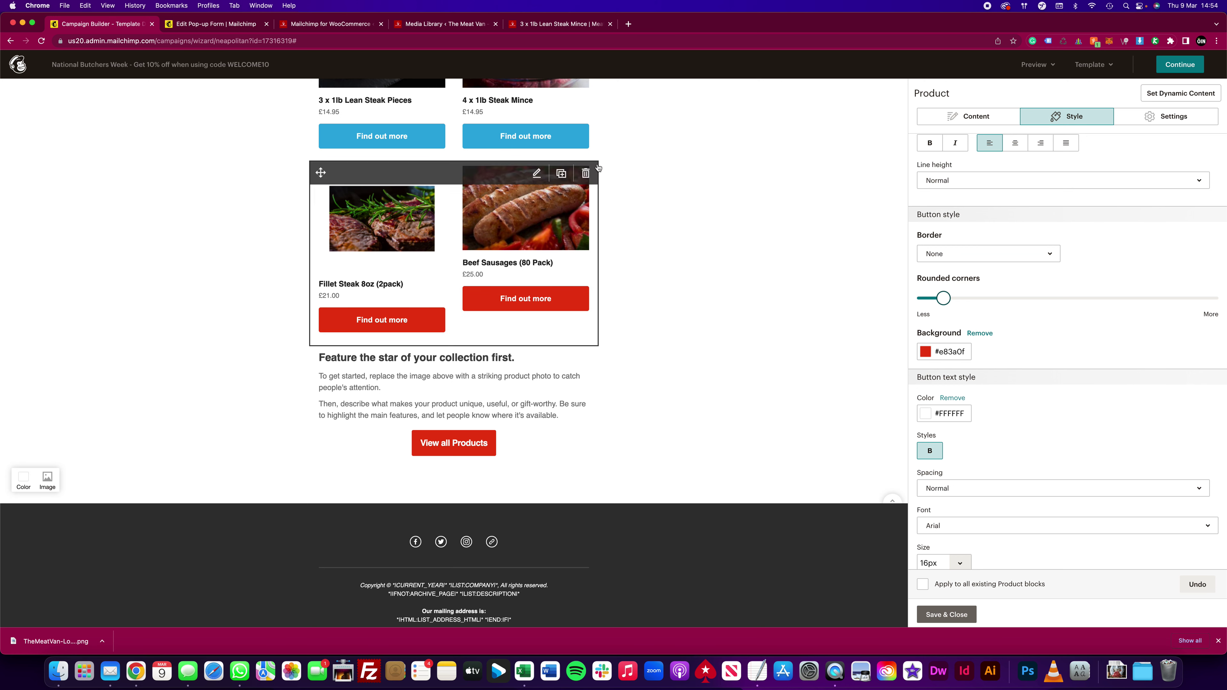
# Step: Set the top product block's button to #e83a0f too, and open the second product row
pyautogui.click(454, 121)
pyautogui.click(1082, 115)
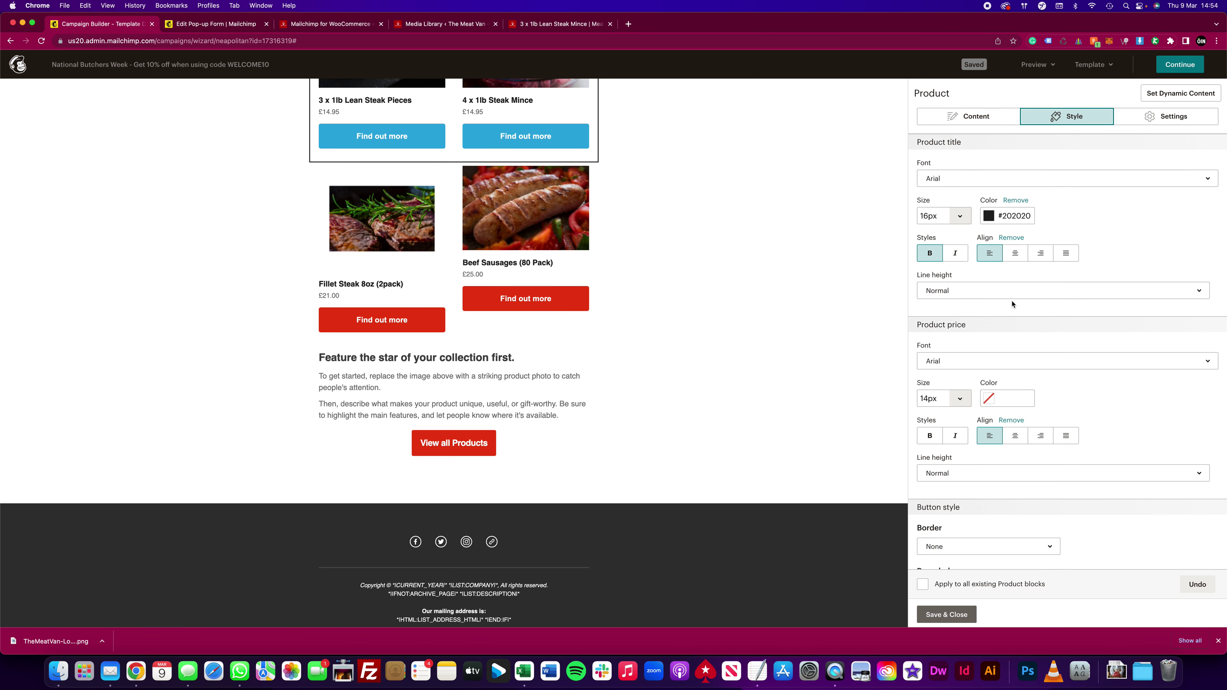
pyautogui.scroll(-4, 955, 462)
pyautogui.click(956, 462)
pyautogui.write('#e83a0f')
pyautogui.click(974, 423)
pyautogui.click(952, 457)
pyautogui.click(995, 403)
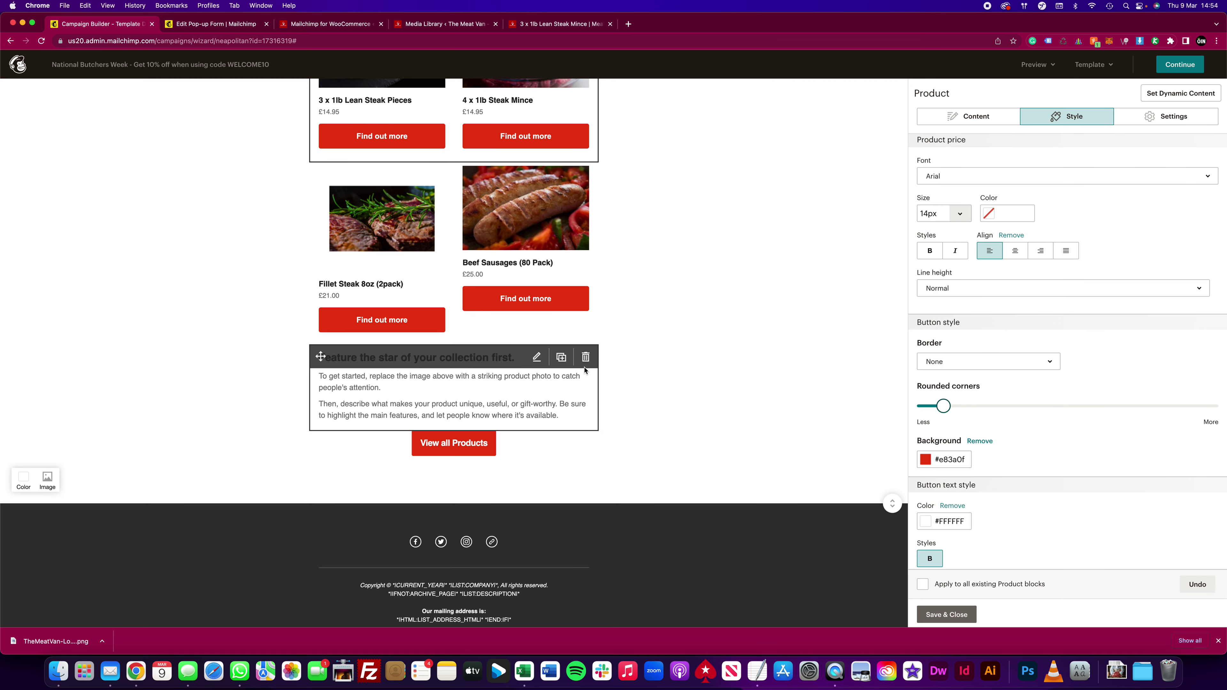
pyautogui.scroll(10, 657, 194)
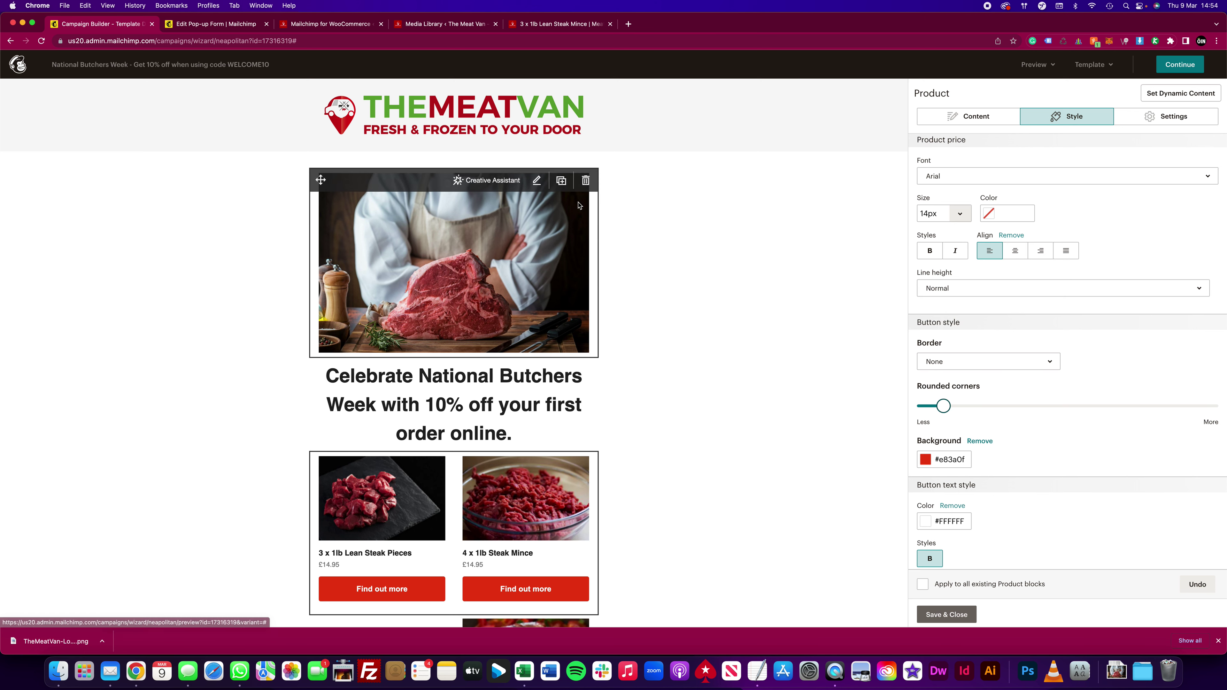
pyautogui.scroll(-5, 754, 266)
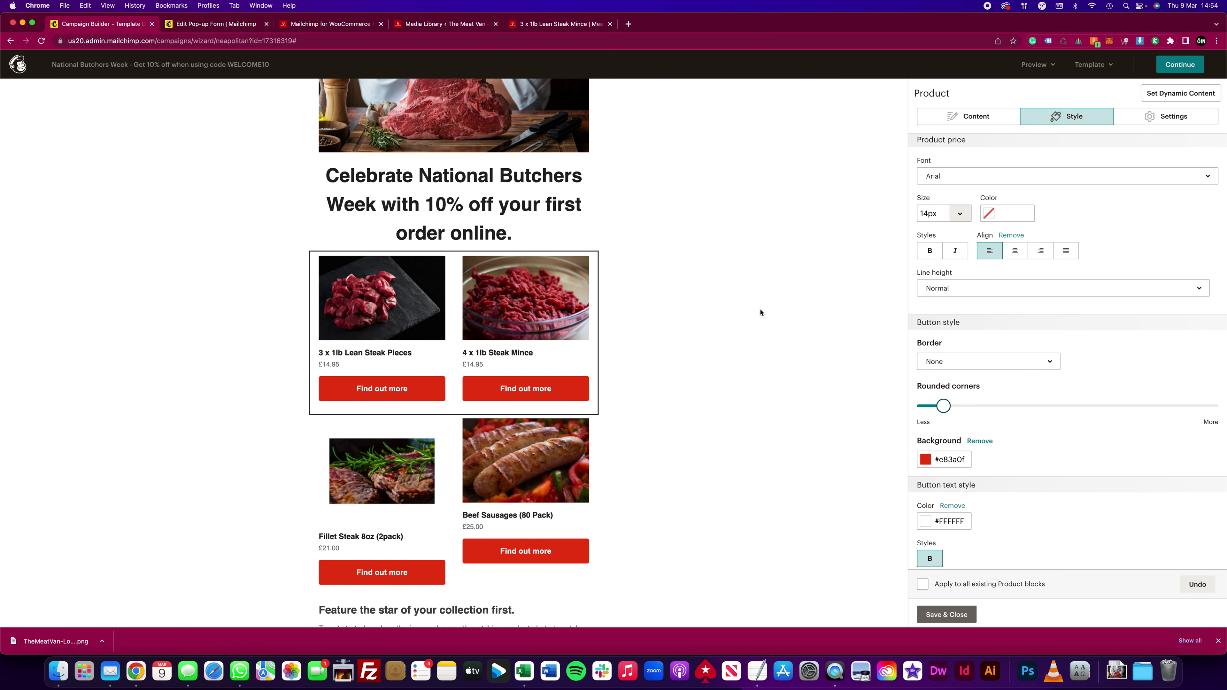
pyautogui.click(405, 465)
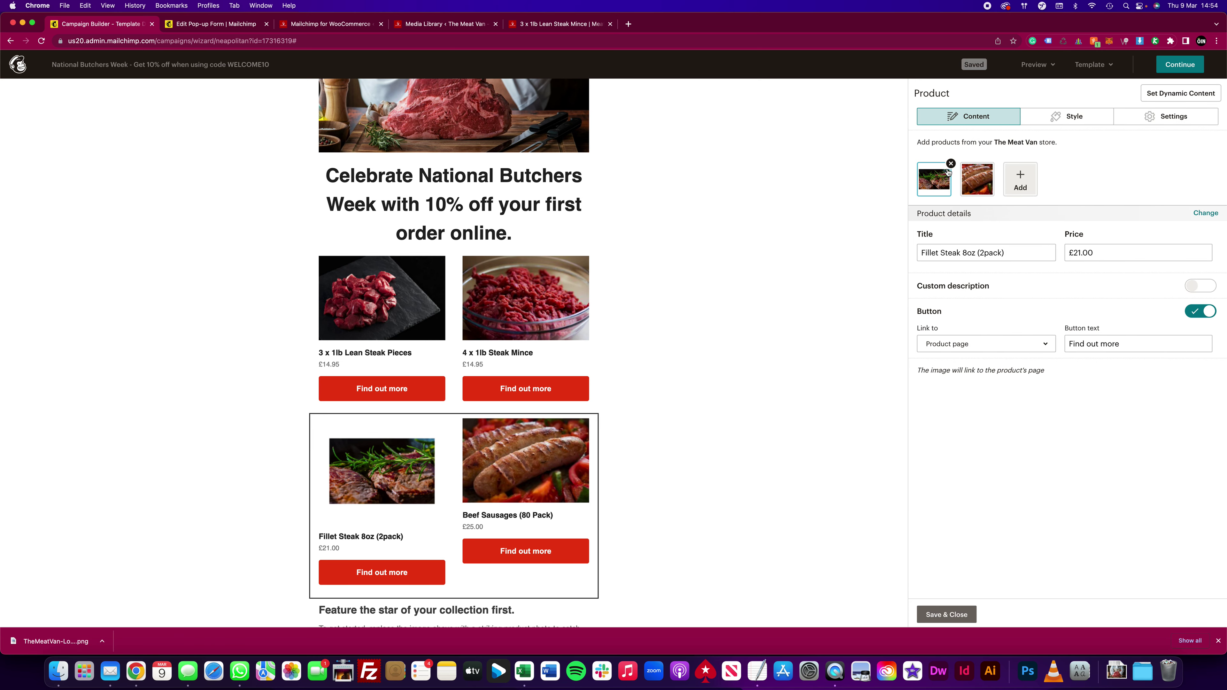
# Step: Swap Fillet Steak 8oz (2pack) for Ribeye Steak 12oz (4pack) at £34.20 via a product search for 'st'
pyautogui.click(951, 164)
pyautogui.click(977, 177)
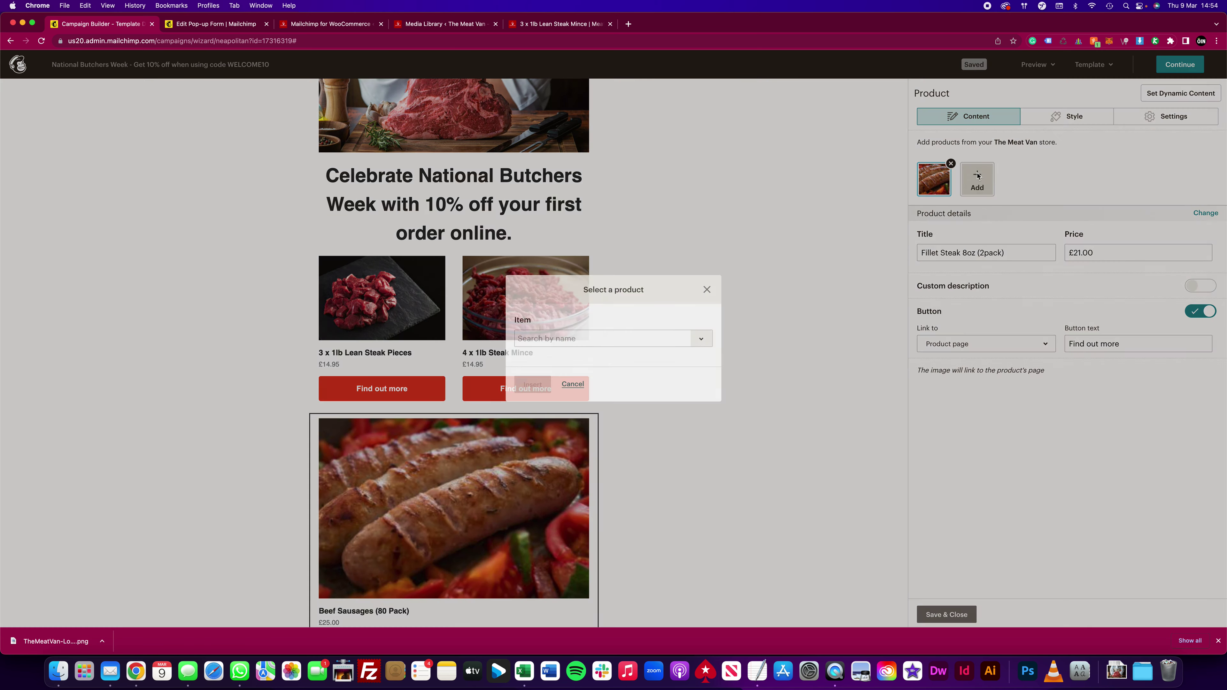
pyautogui.click(594, 338)
pyautogui.write('steak')
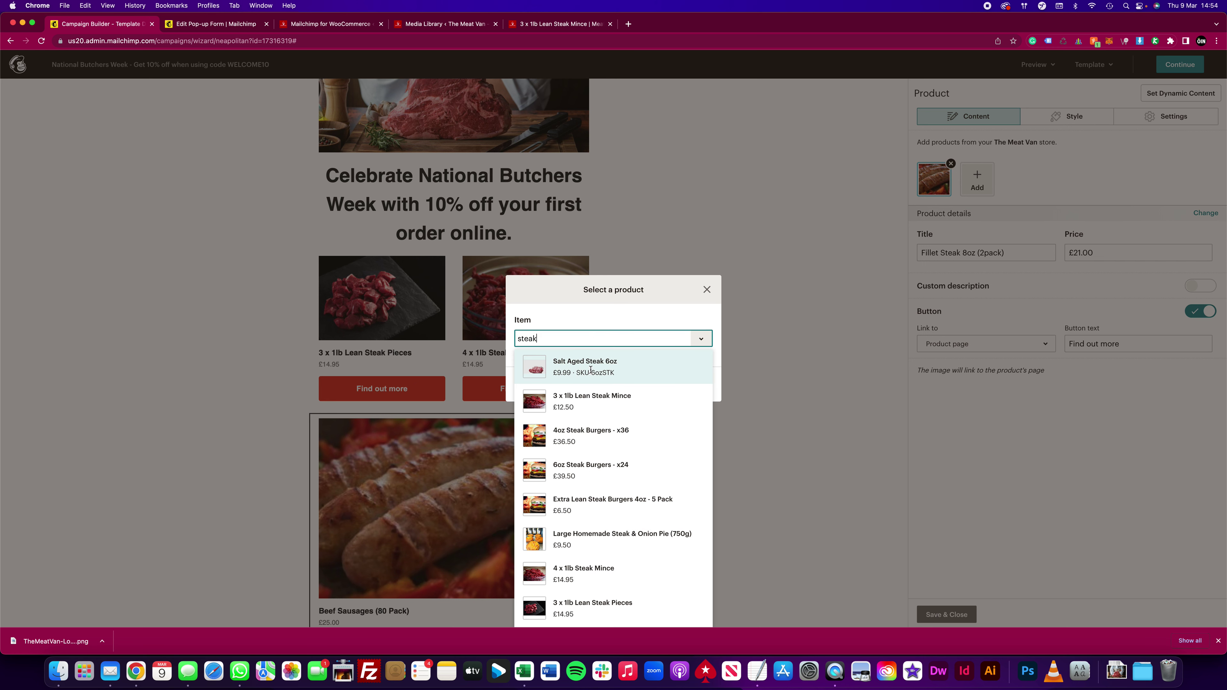
pyautogui.scroll(-1, 646, 439)
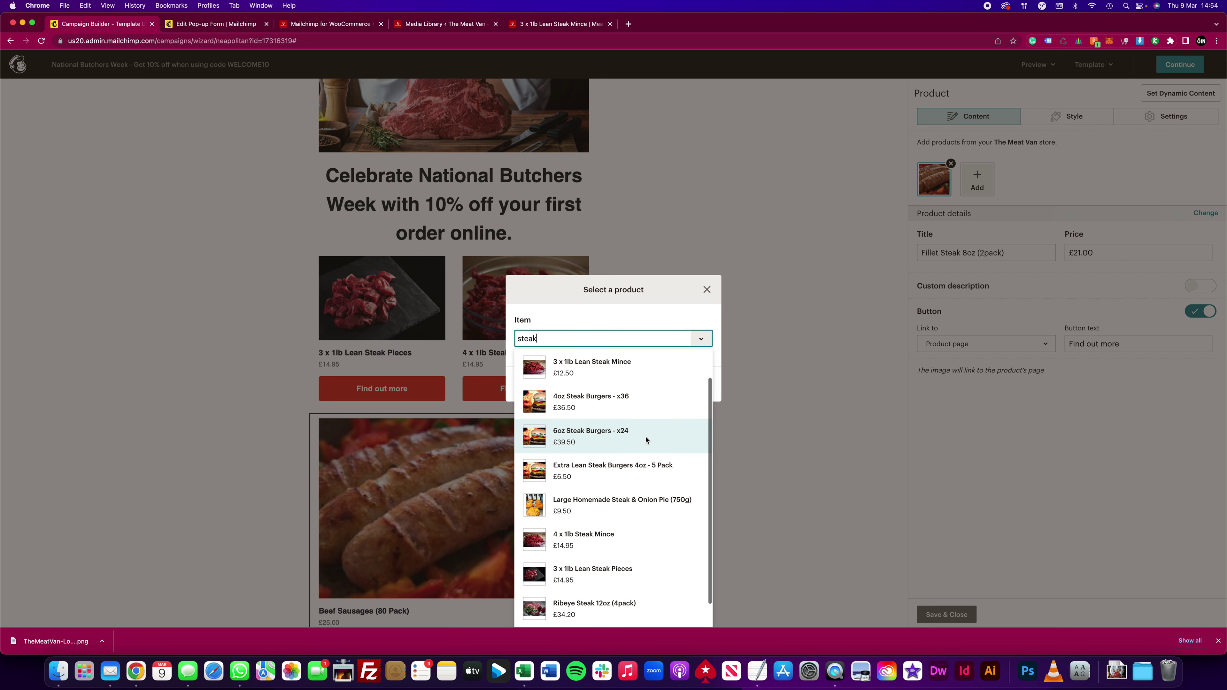
pyautogui.scroll(-1, 647, 436)
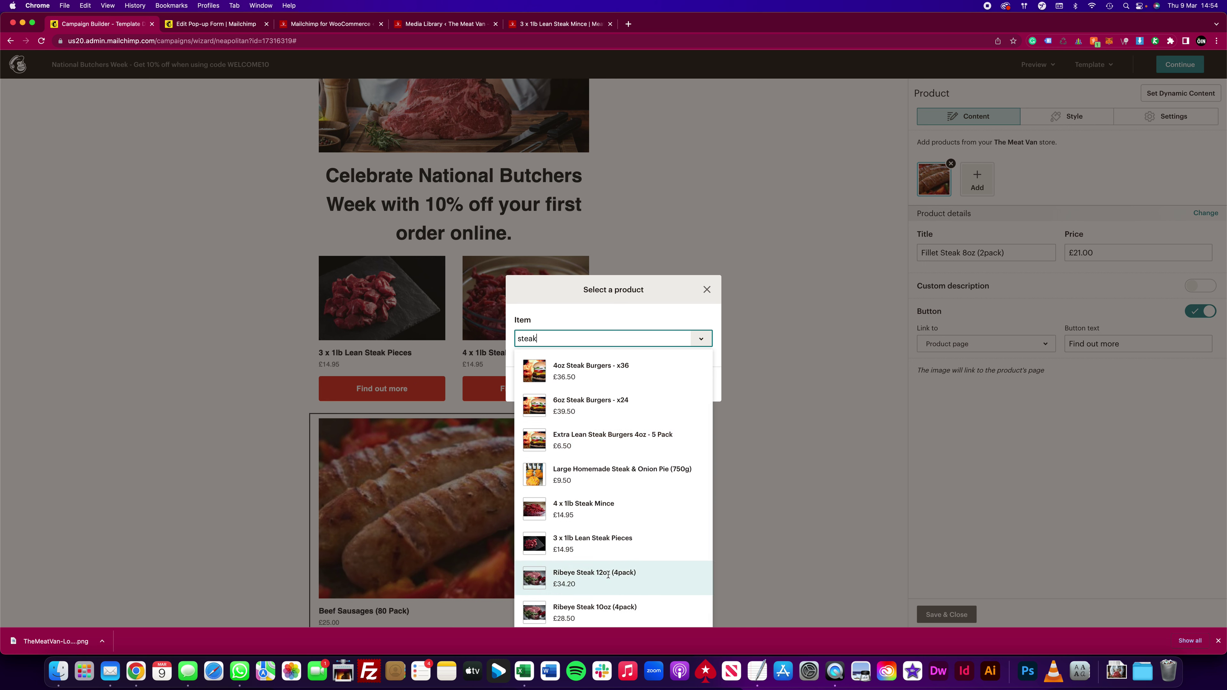
pyautogui.click(541, 580)
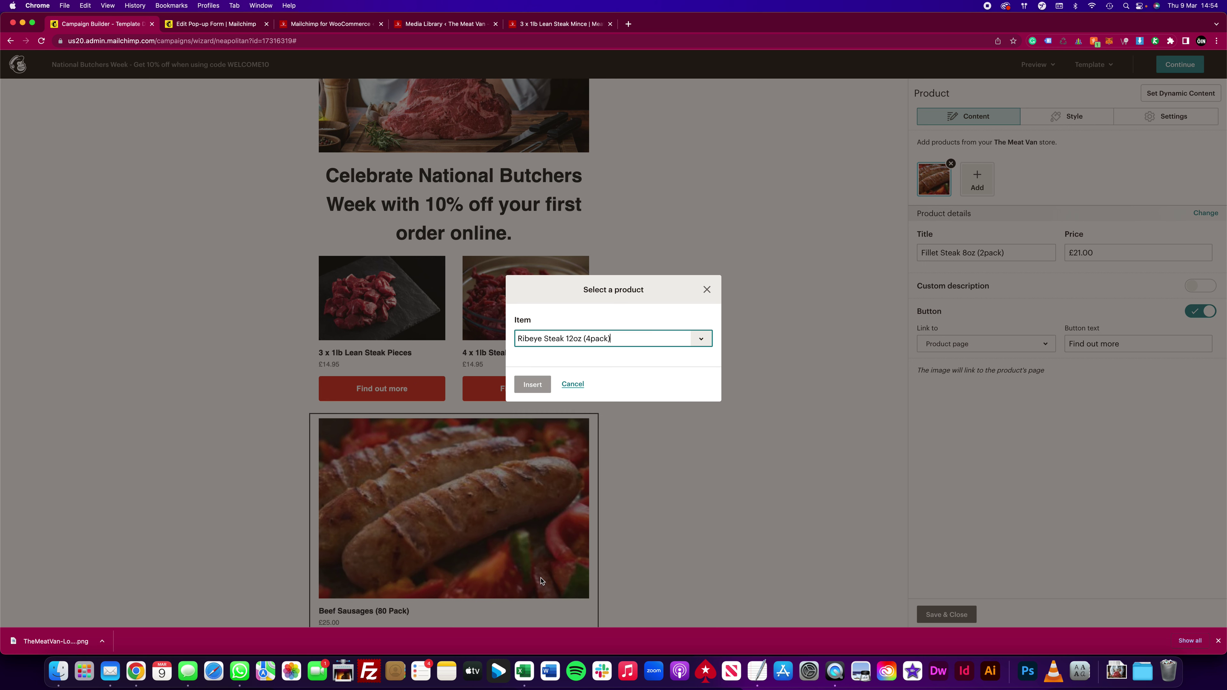
pyautogui.click(540, 384)
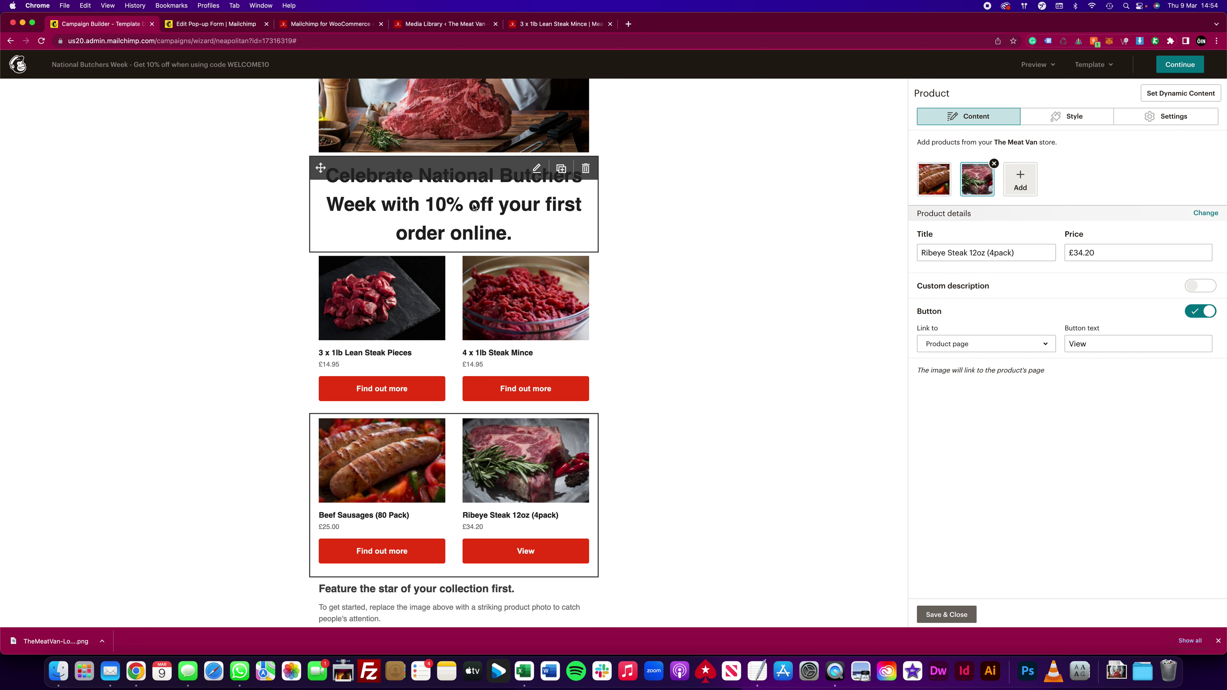
pyautogui.scroll(-3, 643, 294)
pyautogui.scroll(-6, 483, 314)
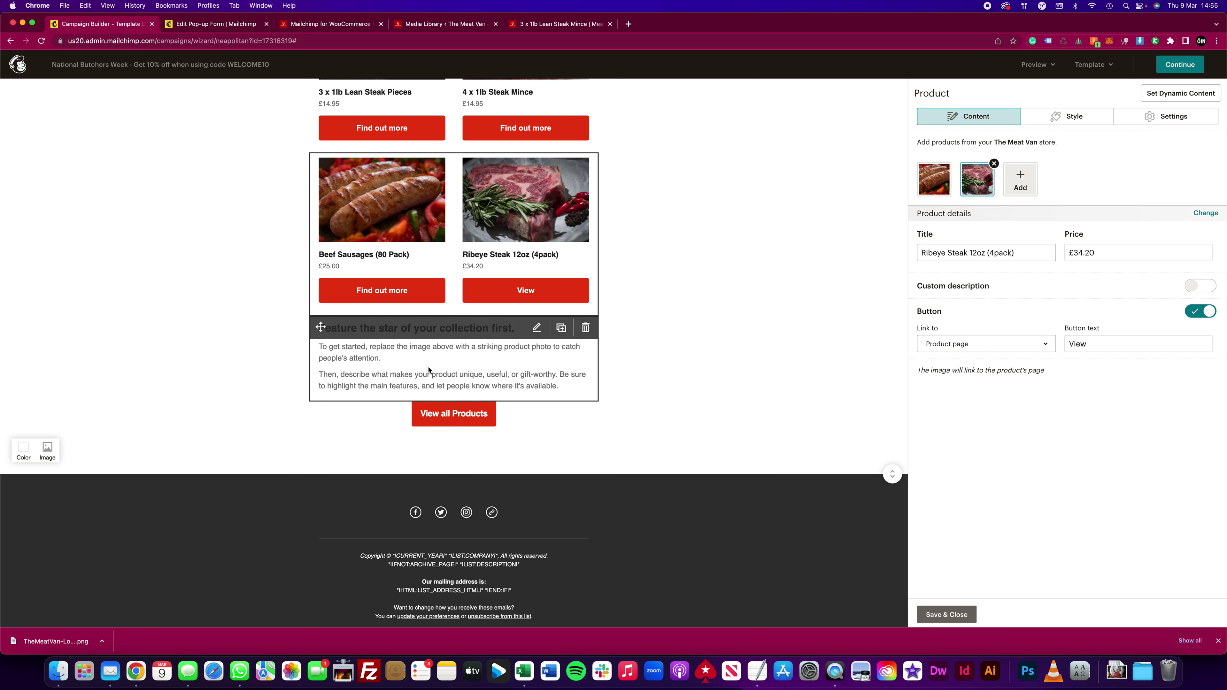
# Step: Select the About Us paragraph in The Meat Van store footer, then go back to the campaign builder
pyautogui.click(333, 27)
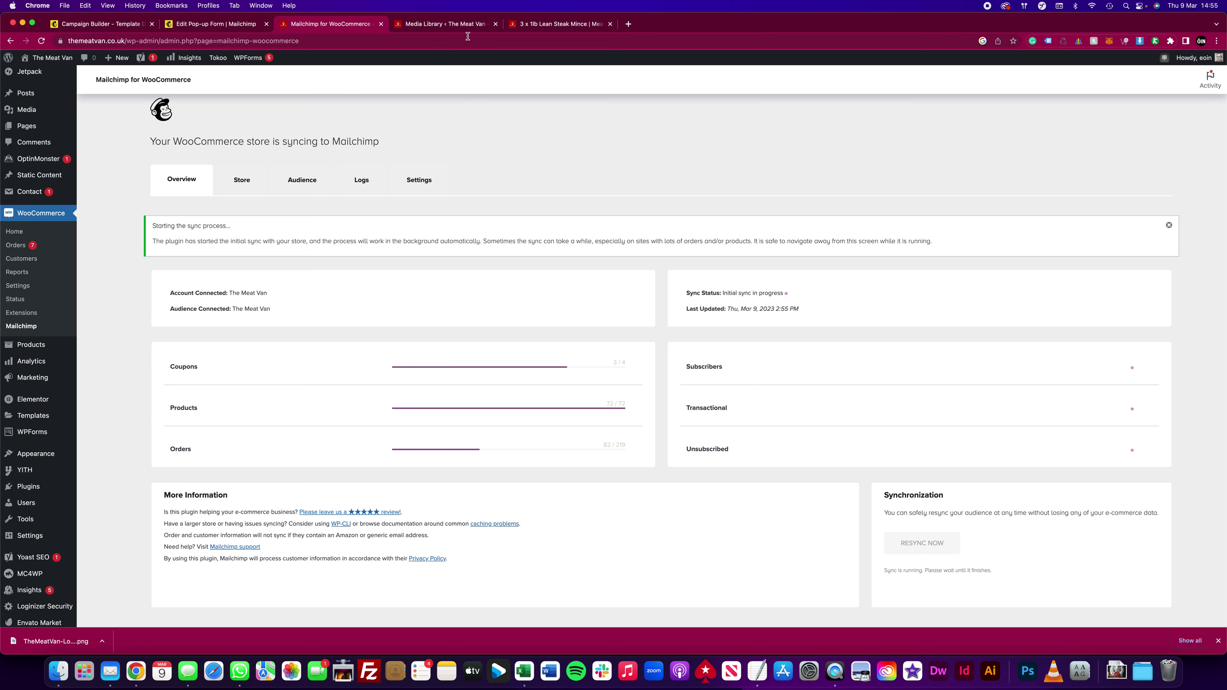
pyautogui.click(556, 23)
pyautogui.scroll(-15, 498, 360)
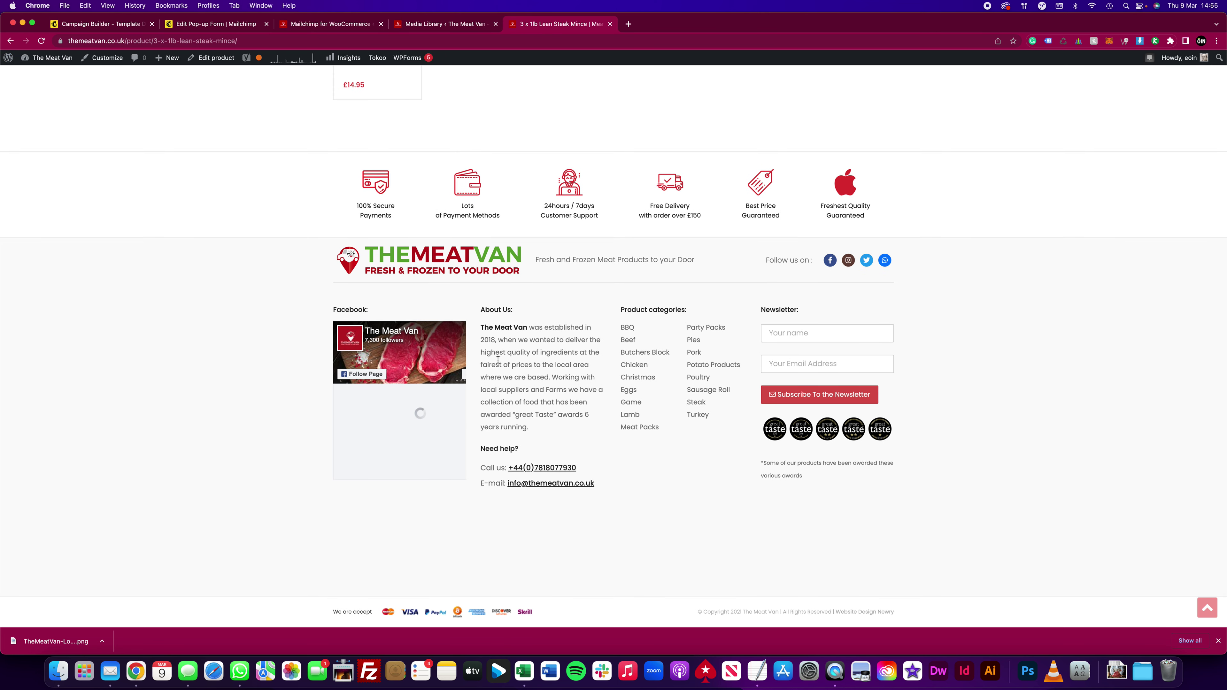
pyautogui.moveTo(482, 328); pyautogui.dragTo(556, 423)
pyautogui.press('super+c')
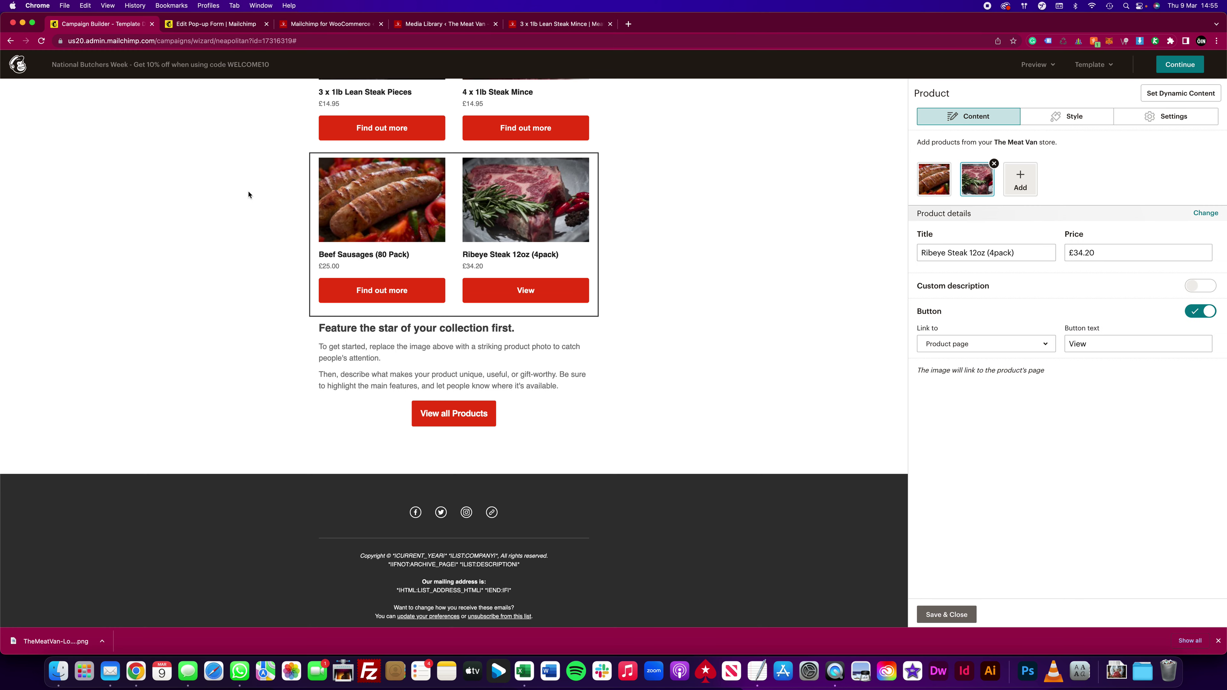
pyautogui.click(111, 24)
# Step: Replace the placeholder paragraphs in the text block with the About Us text
pyautogui.click(500, 372)
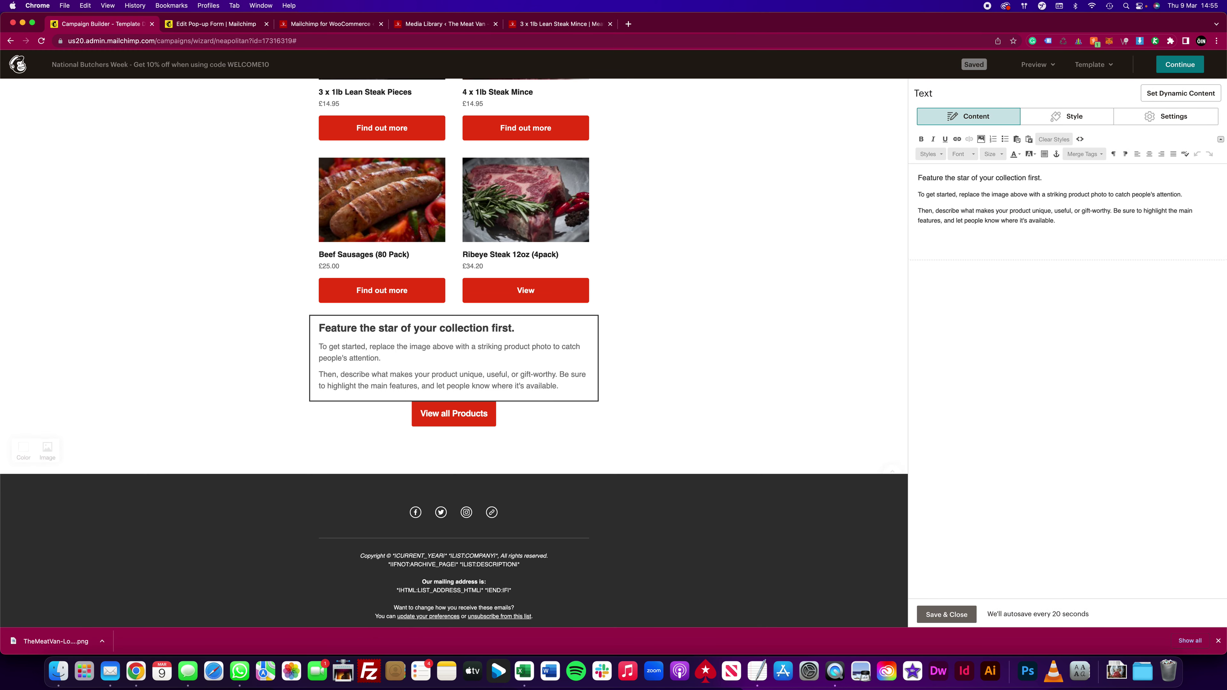
pyautogui.moveTo(1058, 220); pyautogui.dragTo(906, 192)
pyautogui.press('super+v')
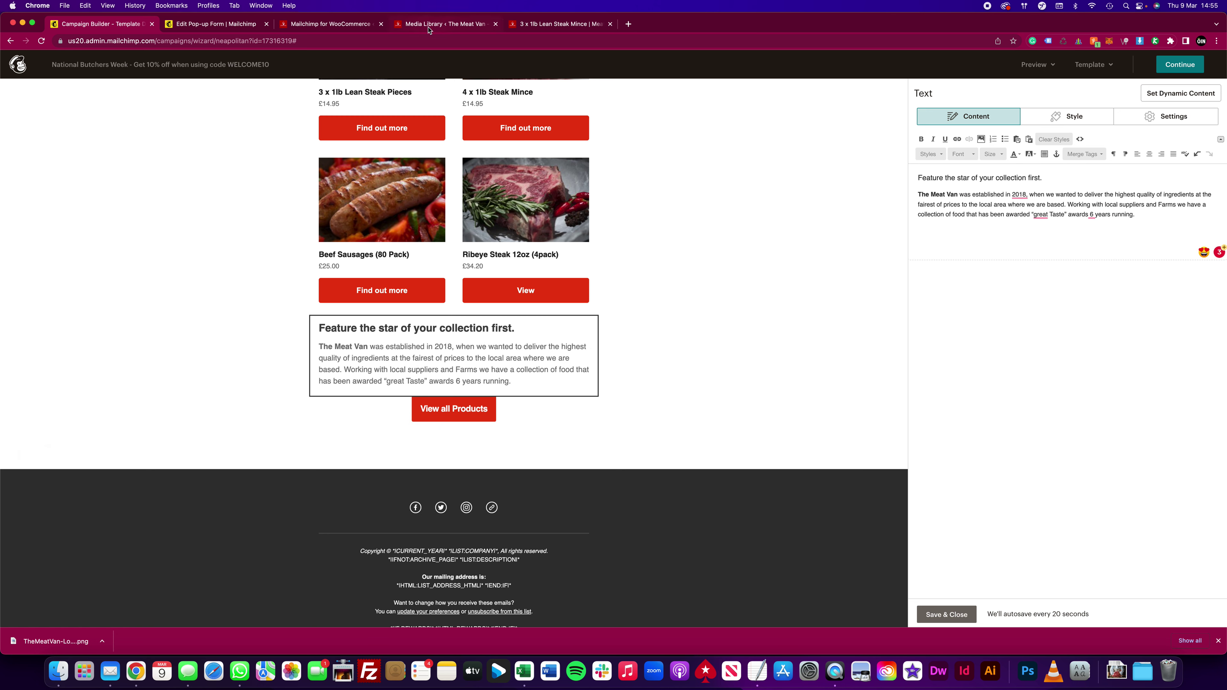
# Step: Retitle the block's heading to 'Find out more about The Meat Van'
pyautogui.moveTo(537, 330)
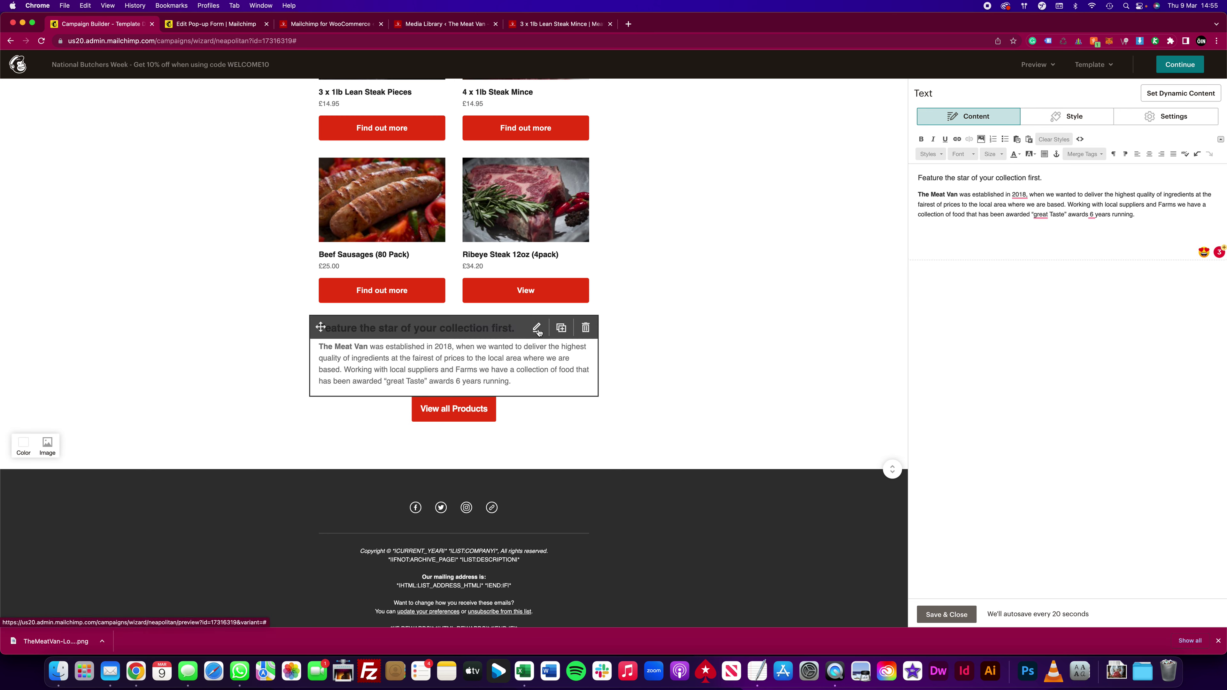
pyautogui.moveTo(1043, 178); pyautogui.dragTo(902, 175)
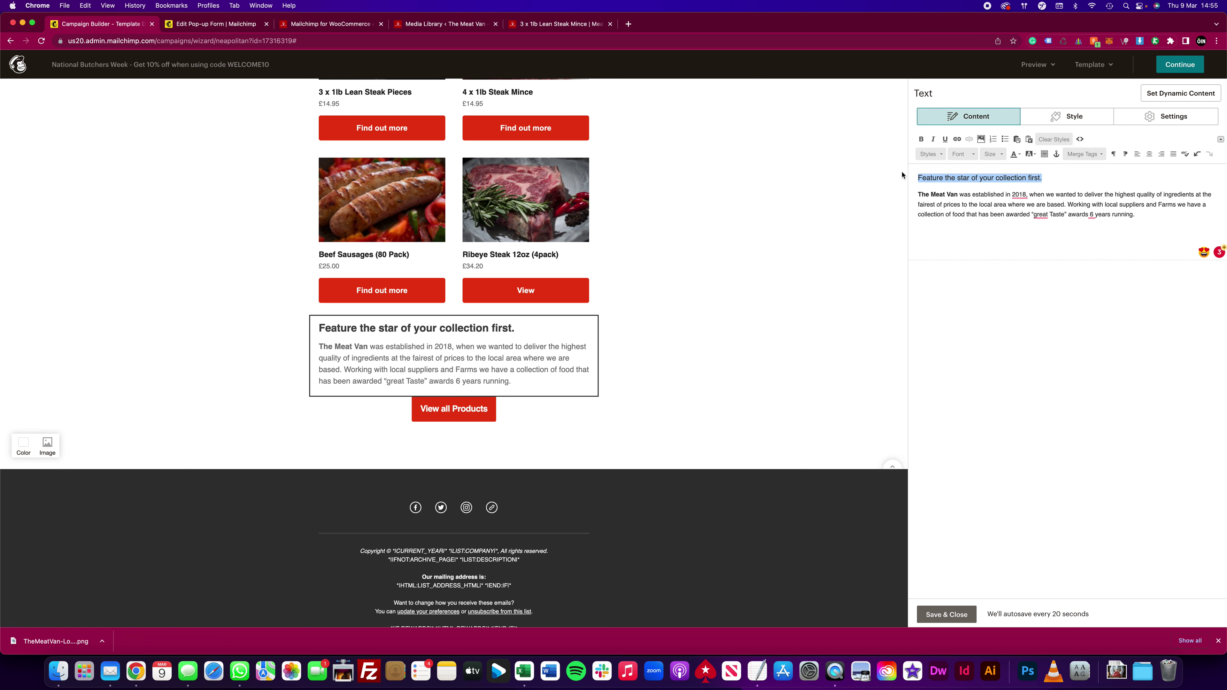
pyautogui.write('Find out more about the Meat Van')
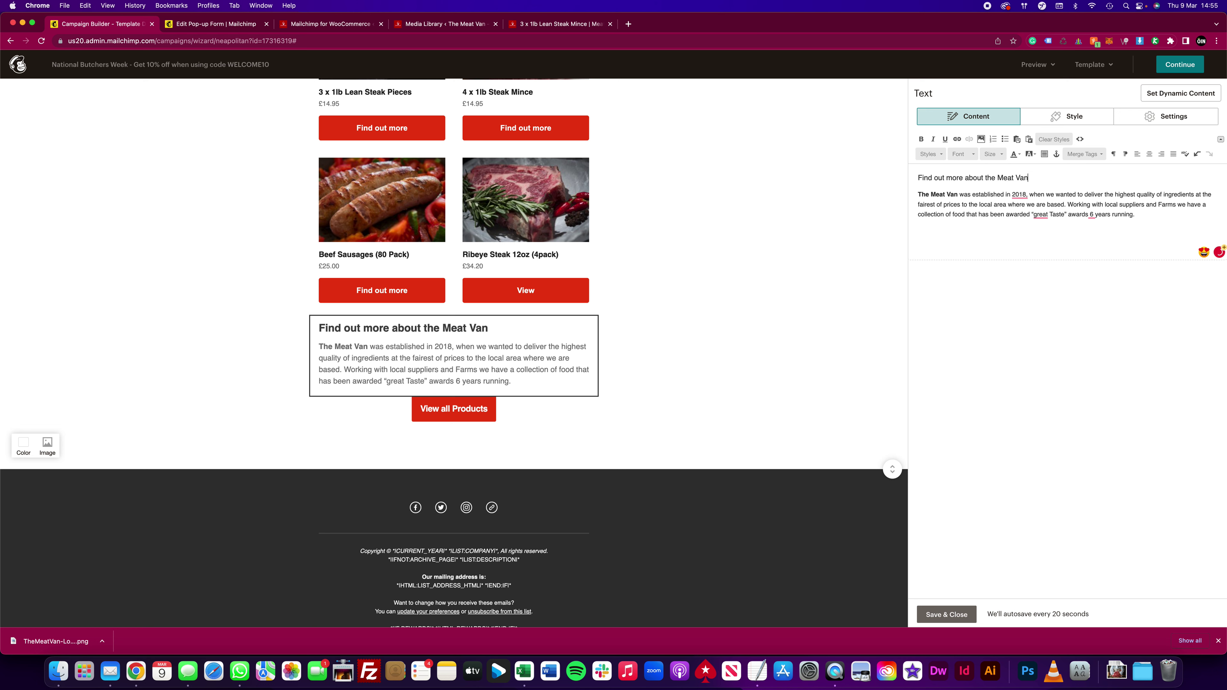
pyautogui.press('BackSpace')
pyautogui.write('T')
# Step: Make the View all Products button full width
pyautogui.click(537, 410)
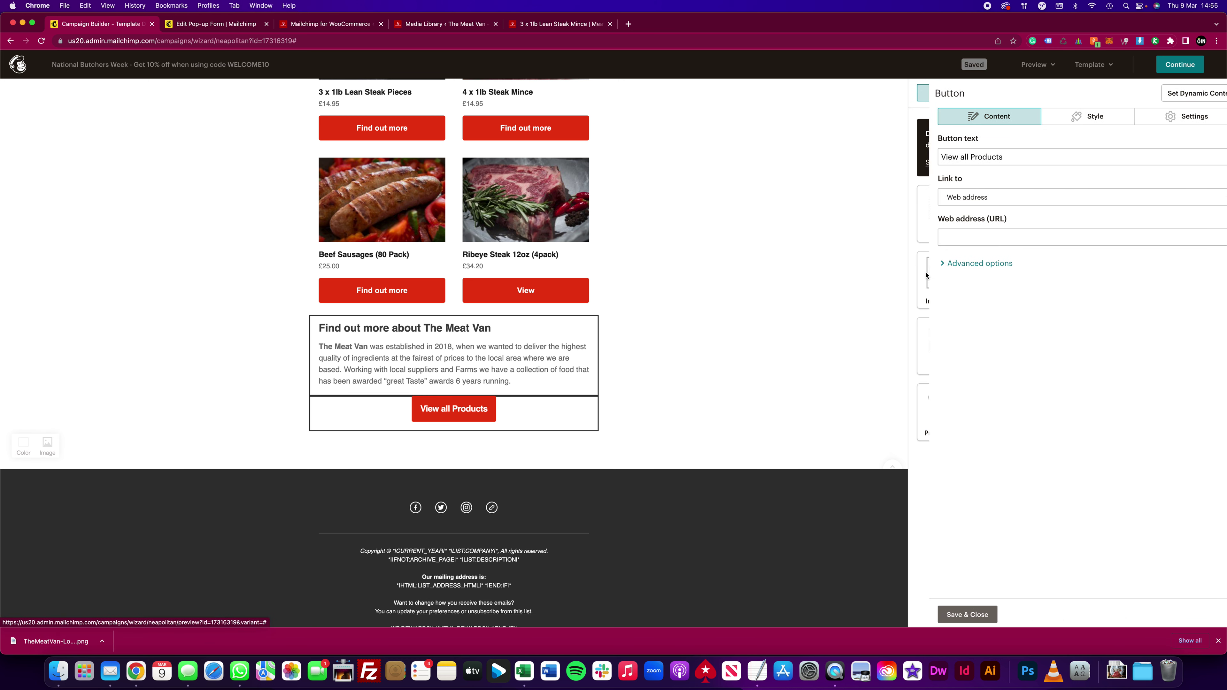
pyautogui.click(1076, 119)
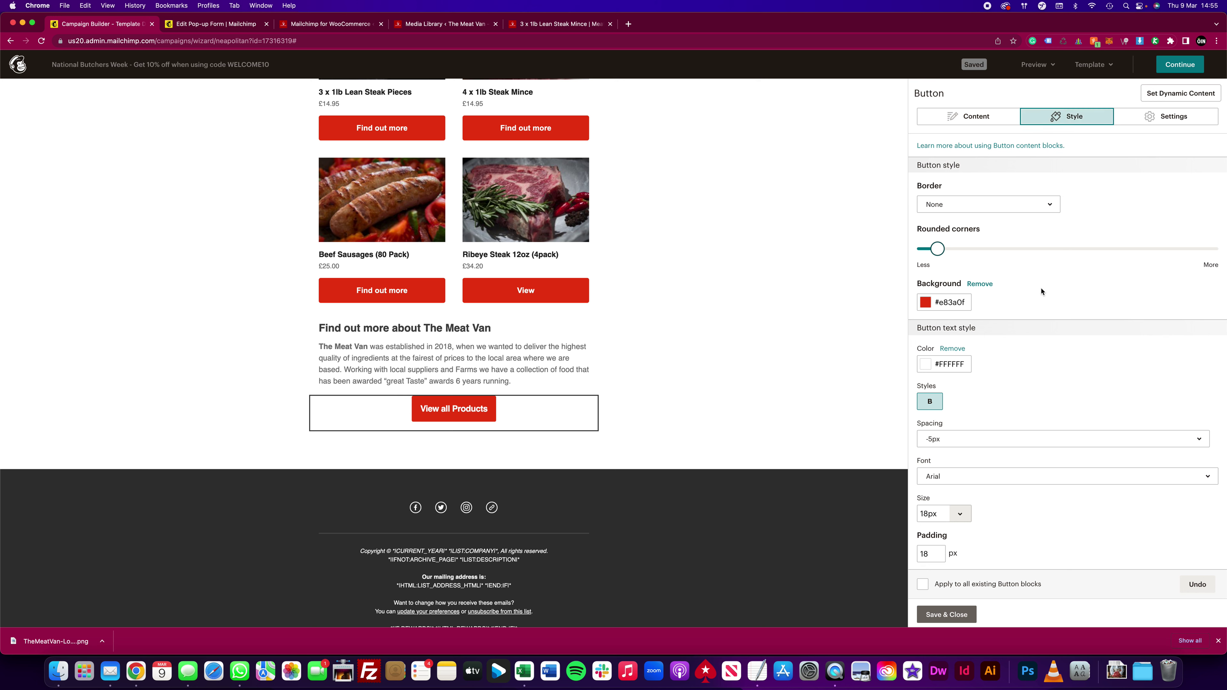
pyautogui.scroll(-1, 1150, 121)
pyautogui.click(1197, 116)
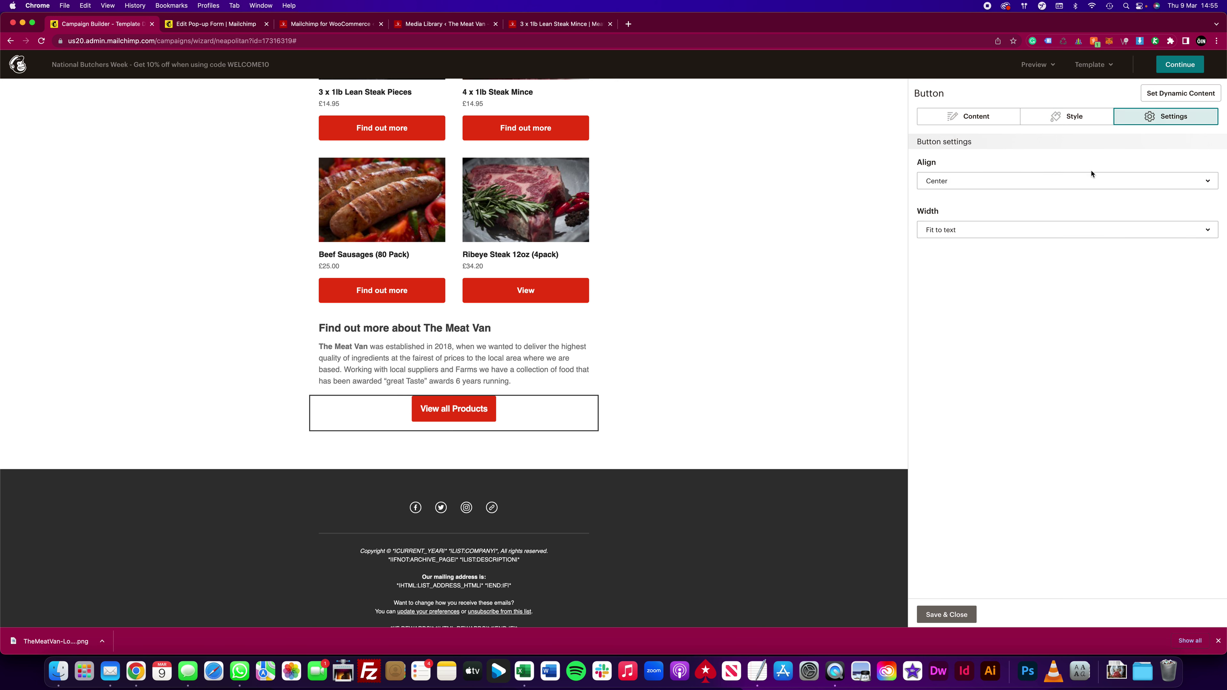
pyautogui.click(974, 231)
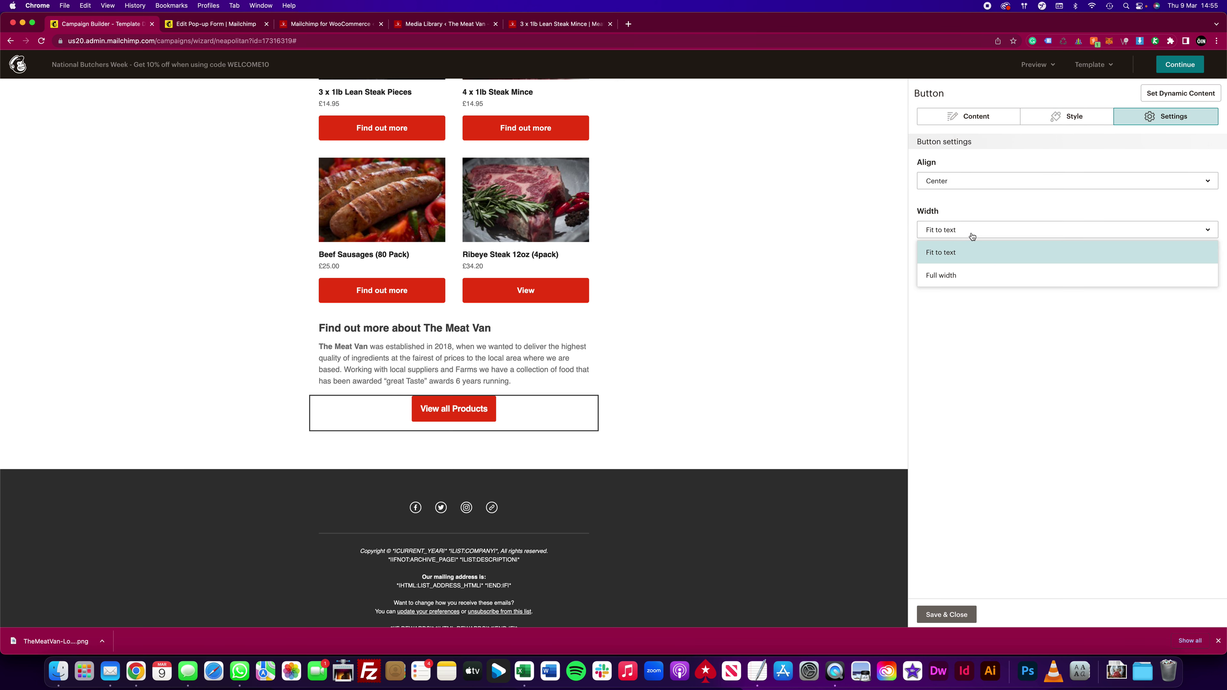
pyautogui.click(972, 273)
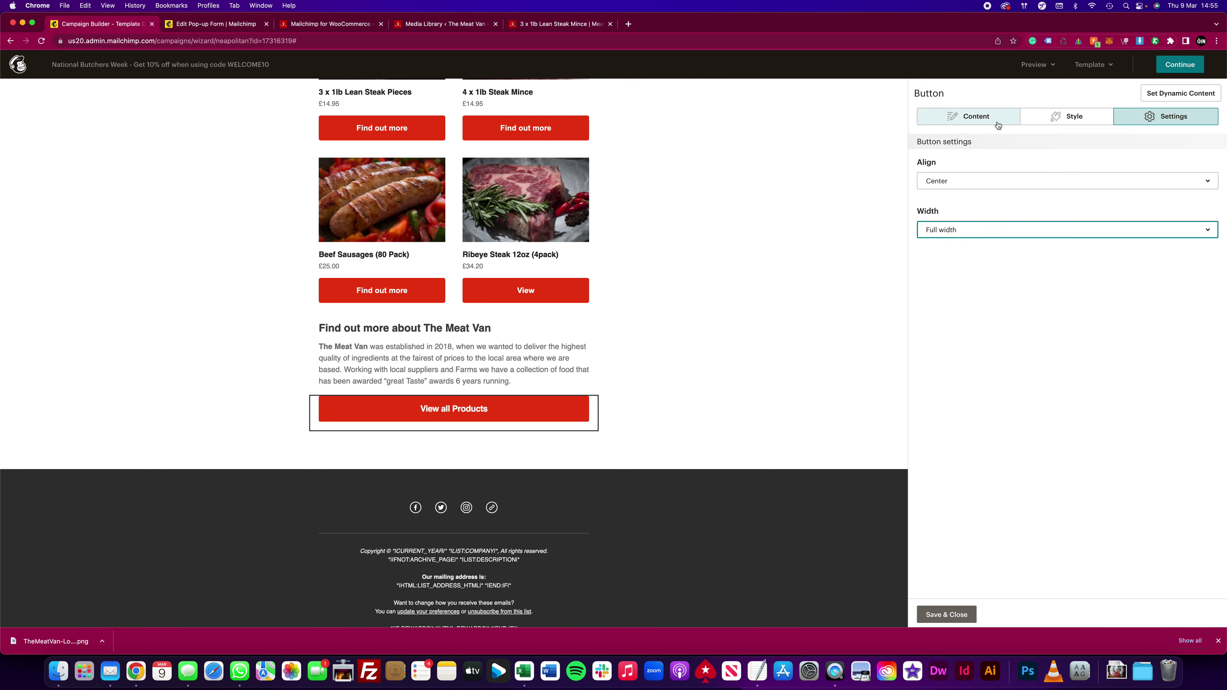
pyautogui.click(986, 117)
pyautogui.click(326, 26)
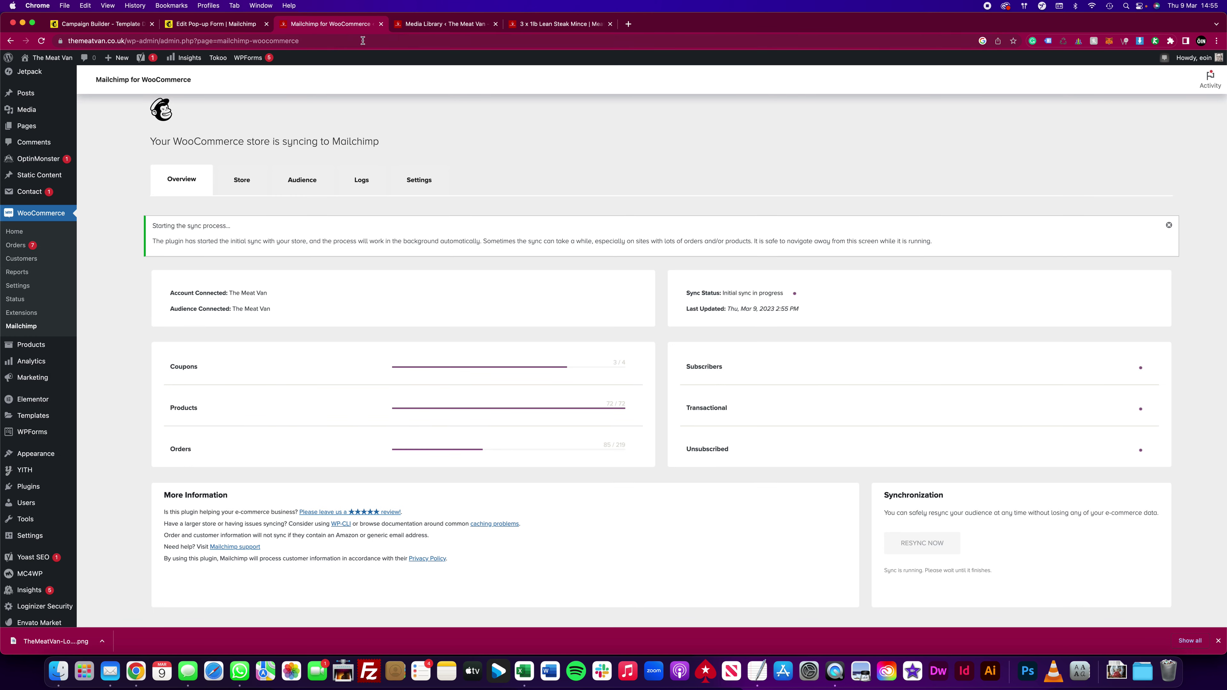
pyautogui.click(561, 24)
pyautogui.moveTo(127, 41); pyautogui.dragTo(44, 34)
pyautogui.press('super+c')
pyautogui.click(124, 24)
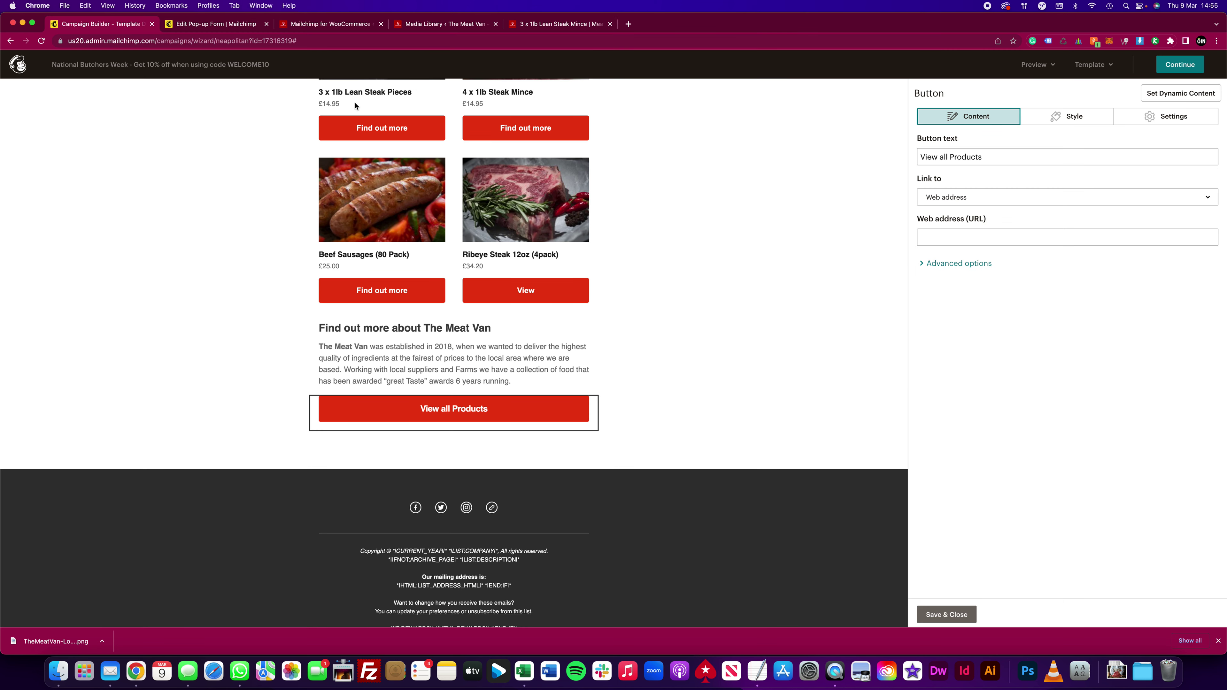
pyautogui.click(965, 232)
pyautogui.press('super+v')
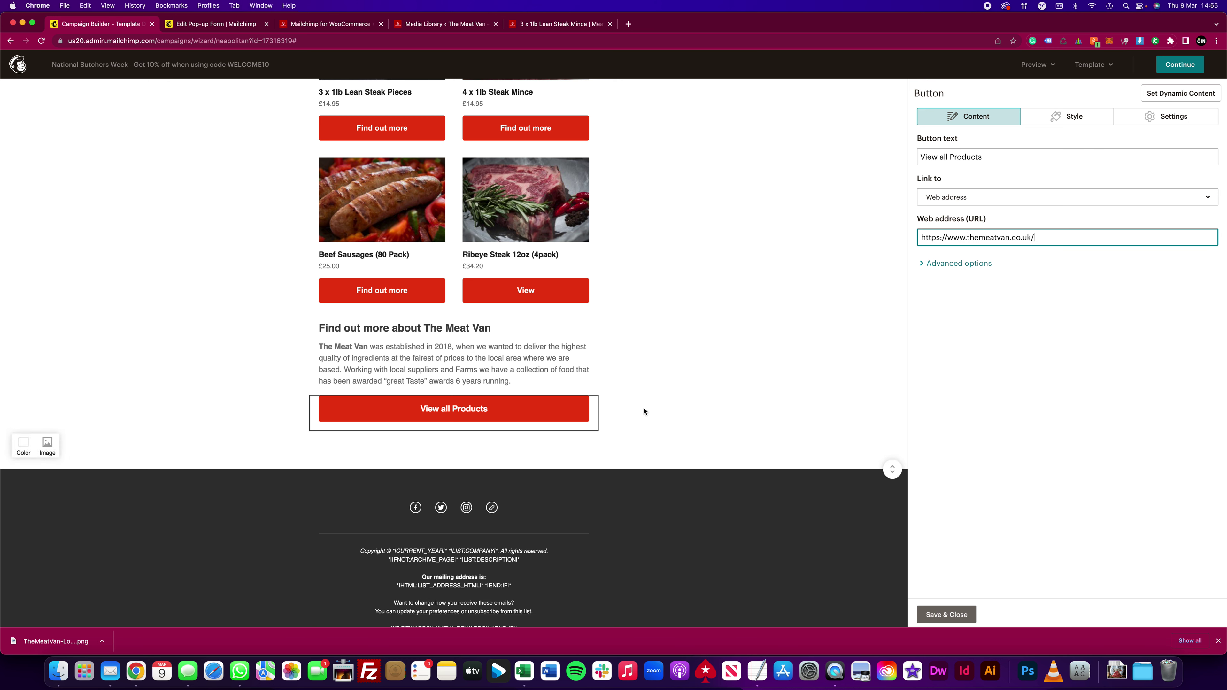
pyautogui.moveTo(484, 512)
pyautogui.click(534, 505)
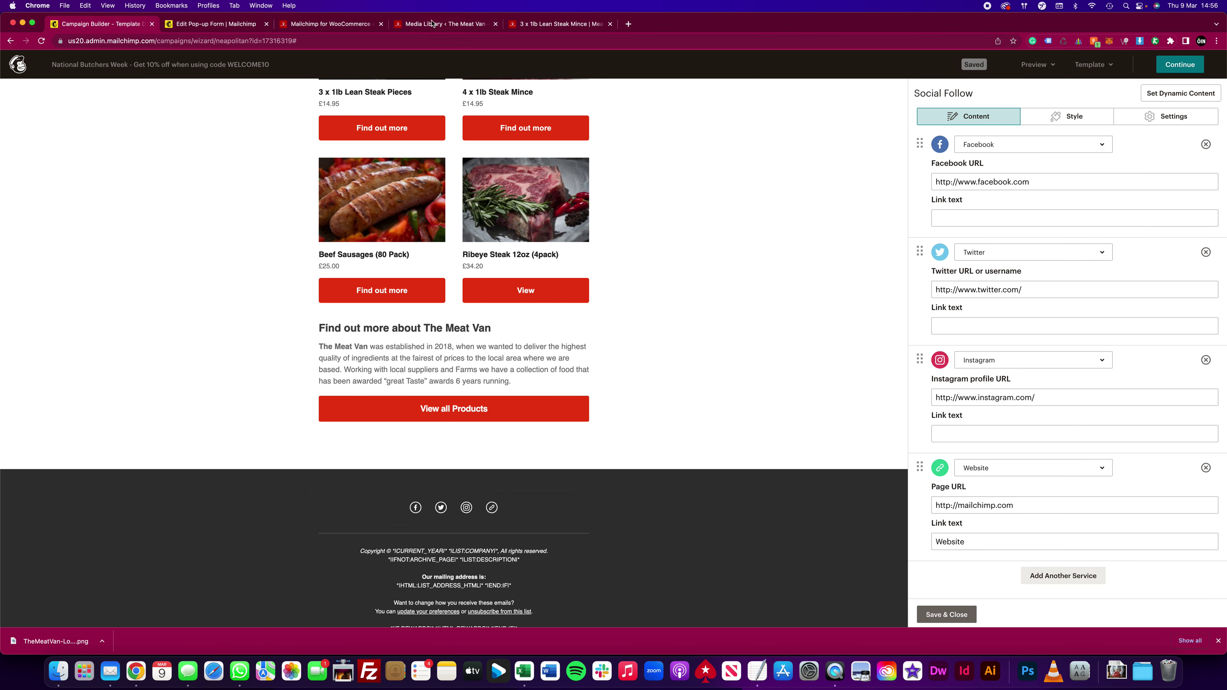
# Step: Replace the placeholder Facebook address with The Meat Van's Facebook page link from the store footer
pyautogui.click(561, 28)
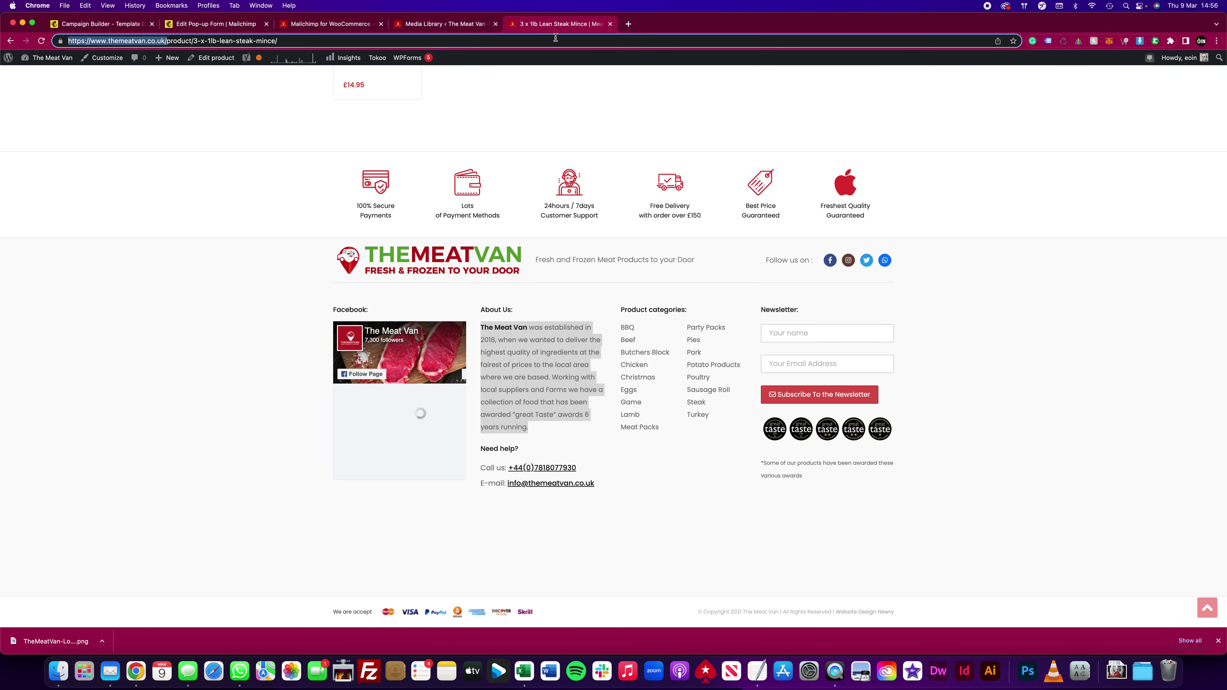
pyautogui.rightClick(831, 262)
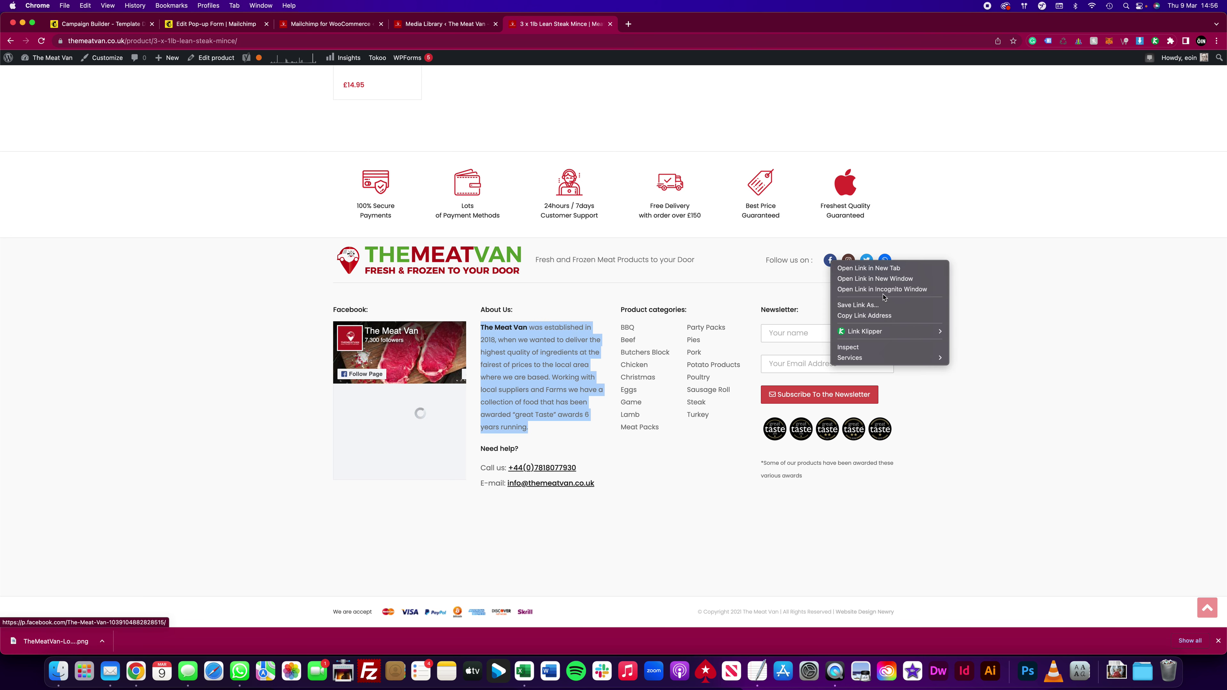
pyautogui.rightClick(830, 261)
pyautogui.rightClick(832, 259)
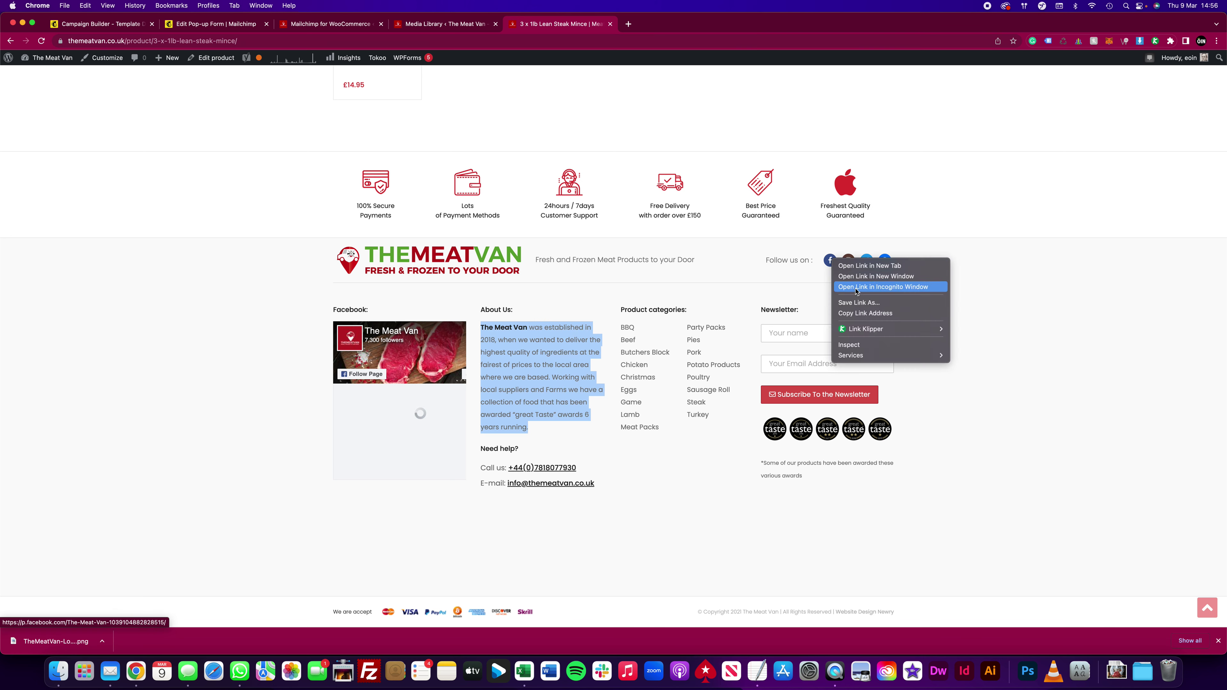
pyautogui.click(523, 26)
pyautogui.click(444, 25)
pyautogui.press('super+w')
pyautogui.press('super+1')
pyautogui.moveTo(1093, 182); pyautogui.dragTo(918, 184)
pyautogui.press('BackSpace')
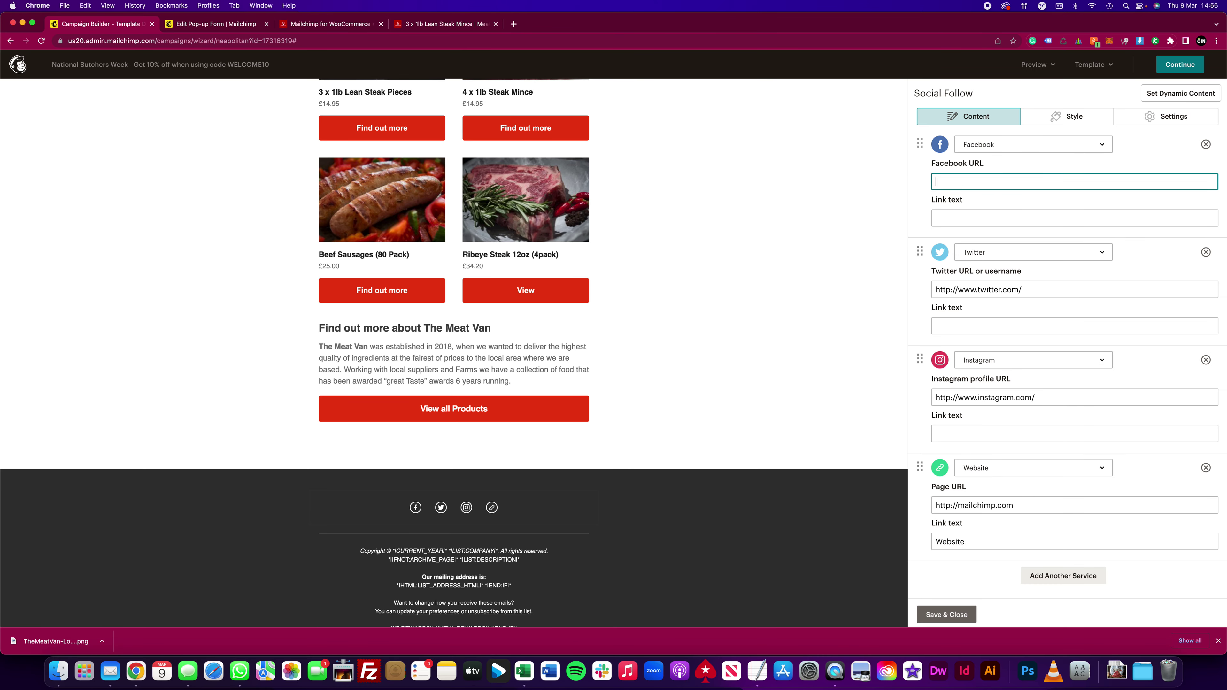
pyautogui.press('super+v')
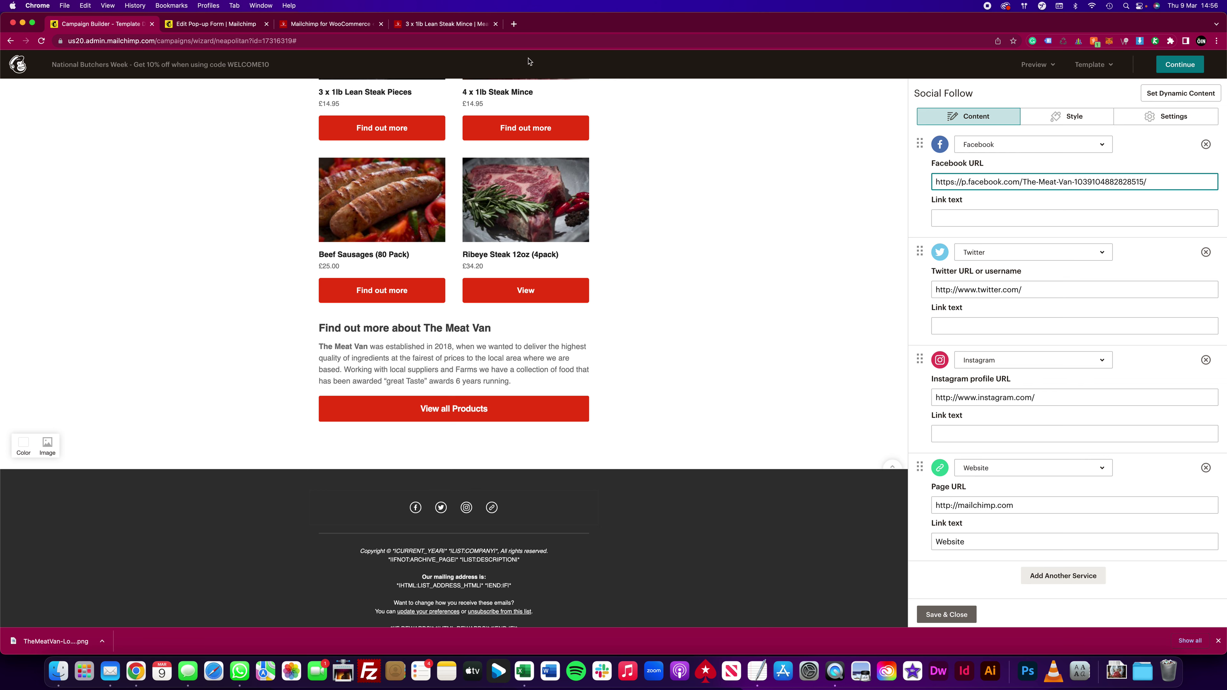
# Step: Set the Instagram field to The Meat Van's Instagram link
pyautogui.press('super+4')
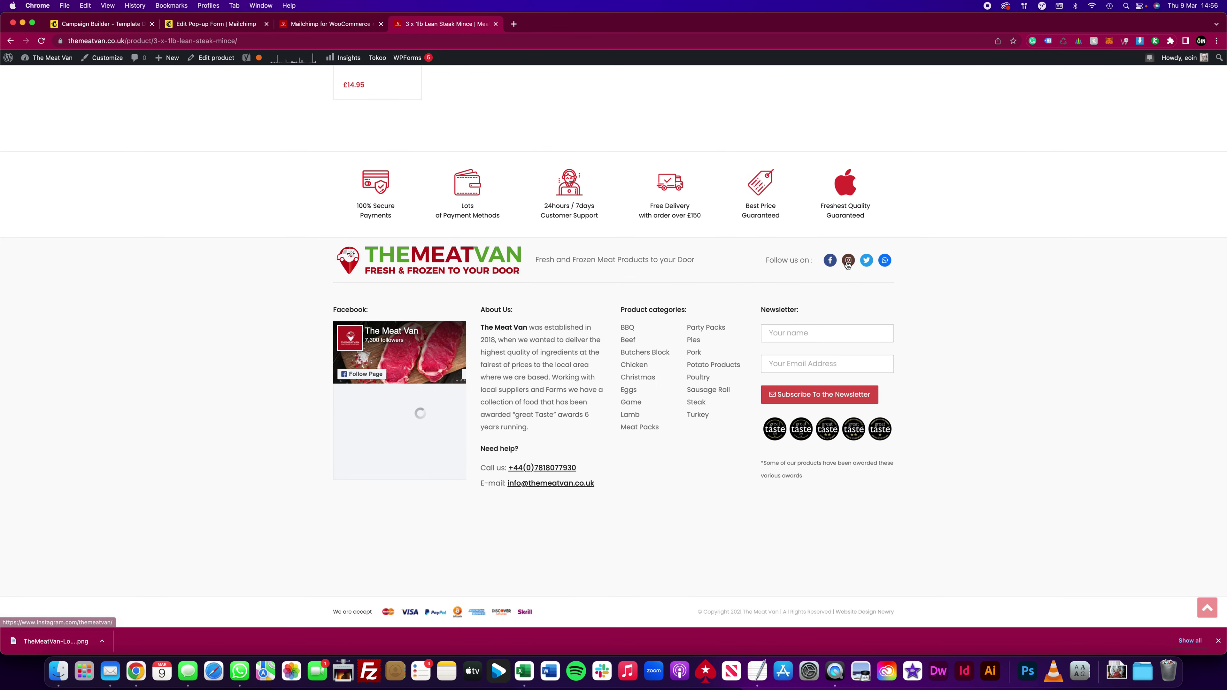
pyautogui.rightClick(851, 263)
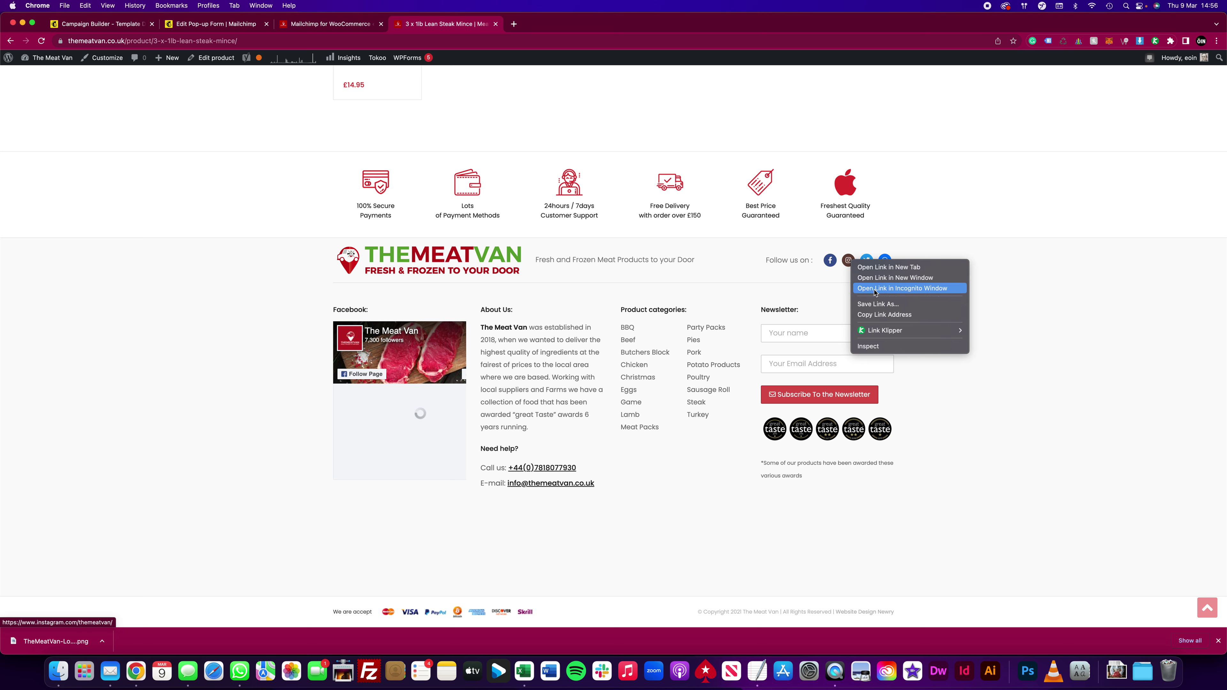
pyautogui.click(885, 315)
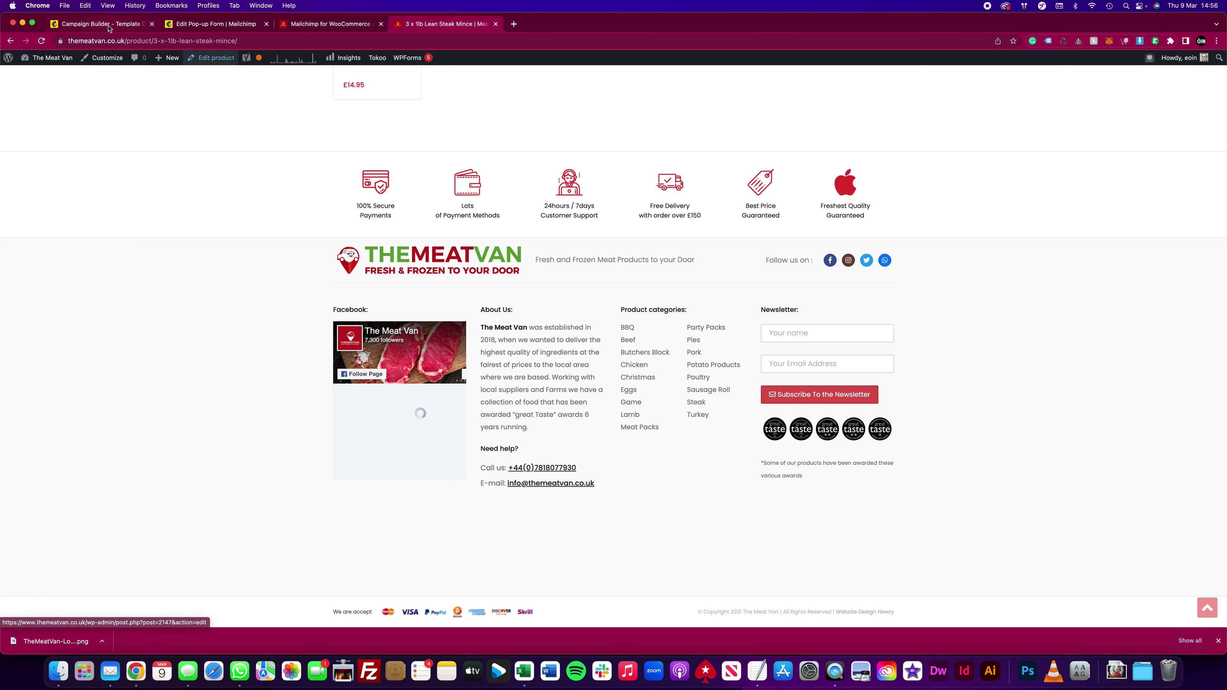
pyautogui.press('super+1')
pyautogui.moveTo(1036, 398); pyautogui.dragTo(935, 396)
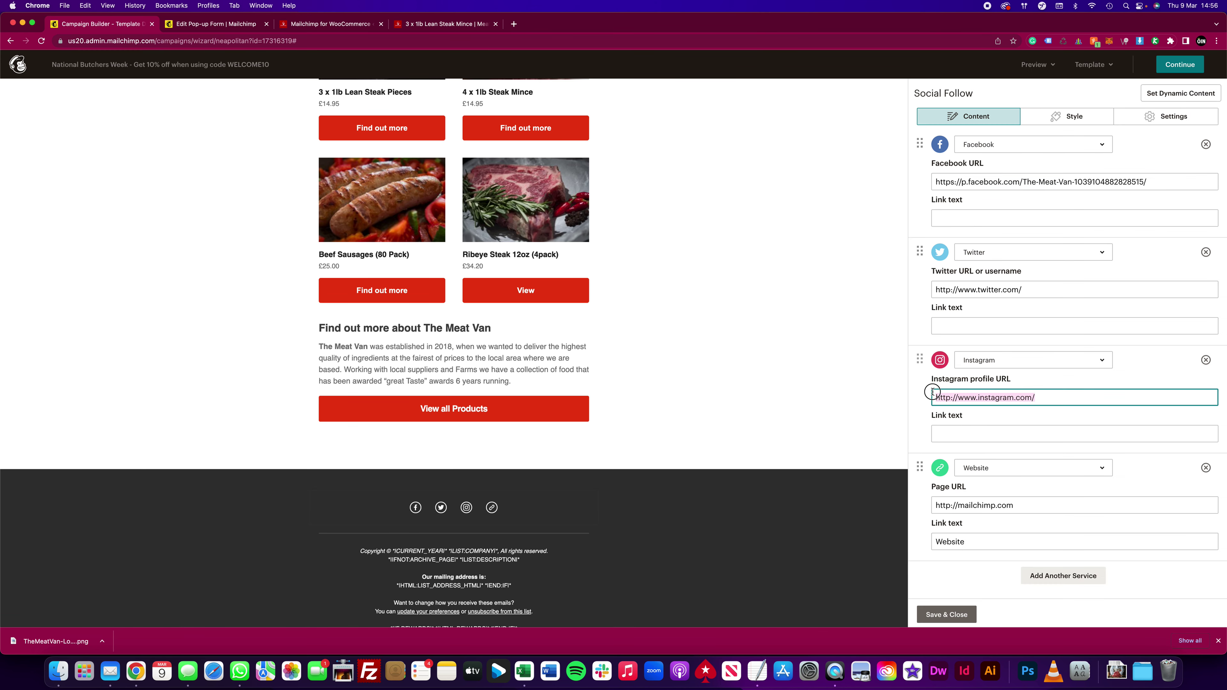
pyautogui.press('super+v')
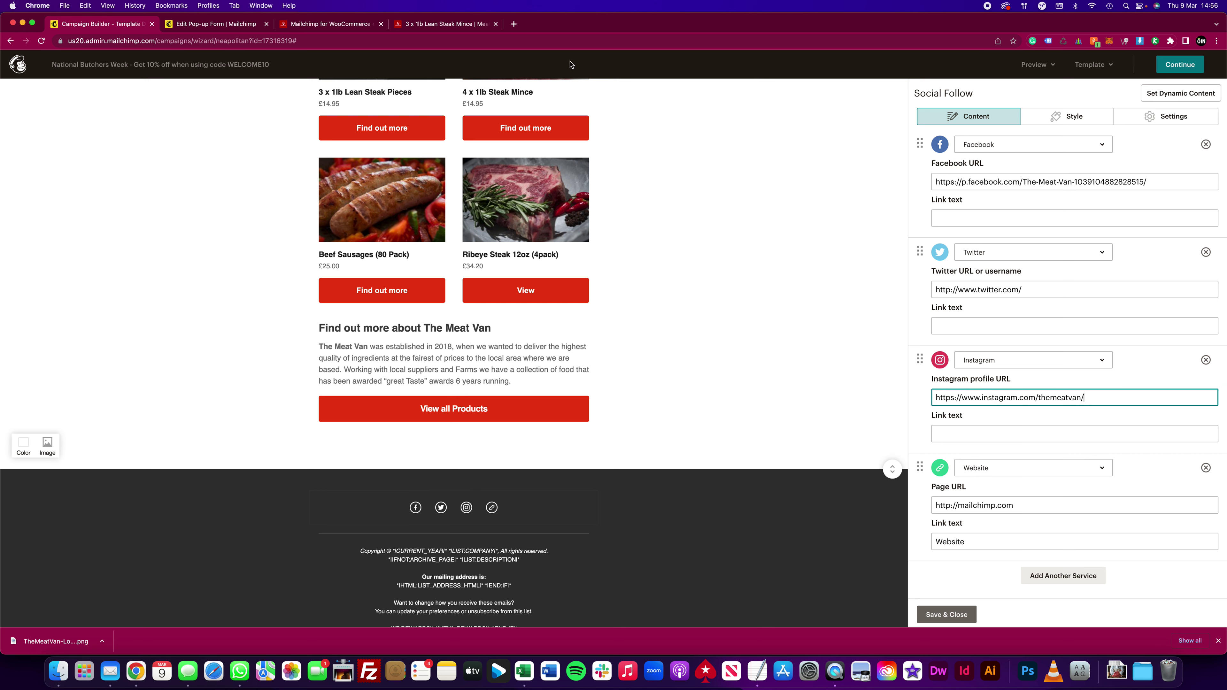
# Step: Set the Twitter field to The Meat Van's Twitter link
pyautogui.press('super+4')
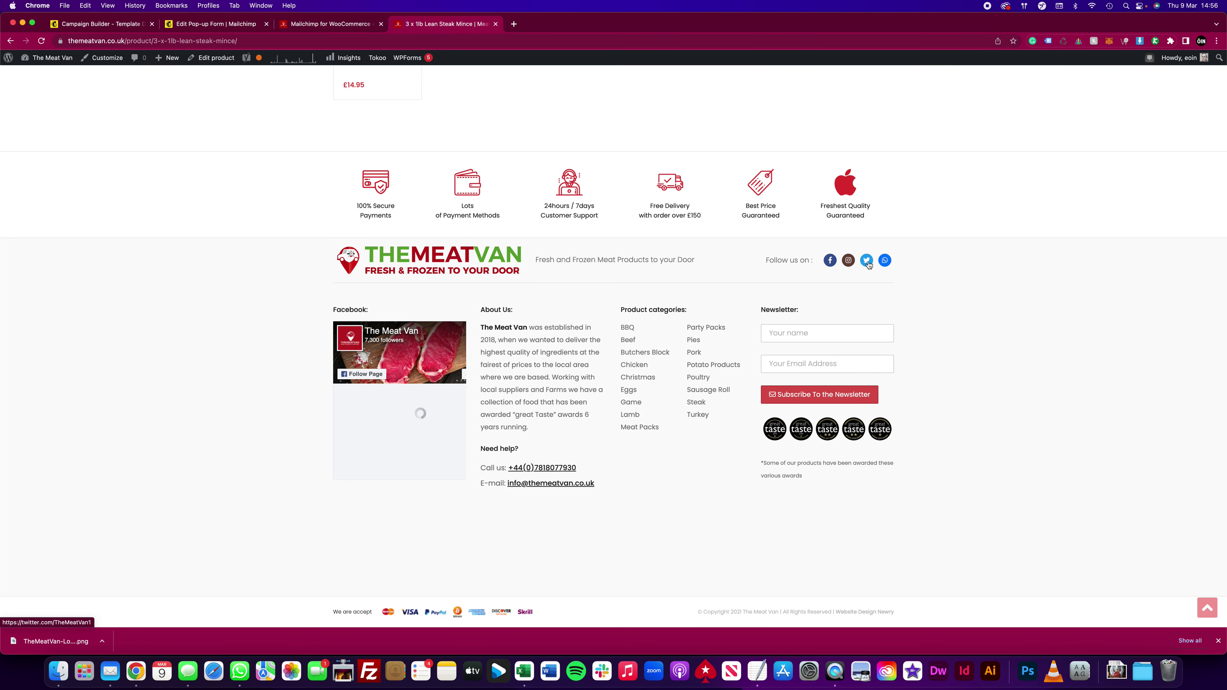
pyautogui.rightClick(868, 261)
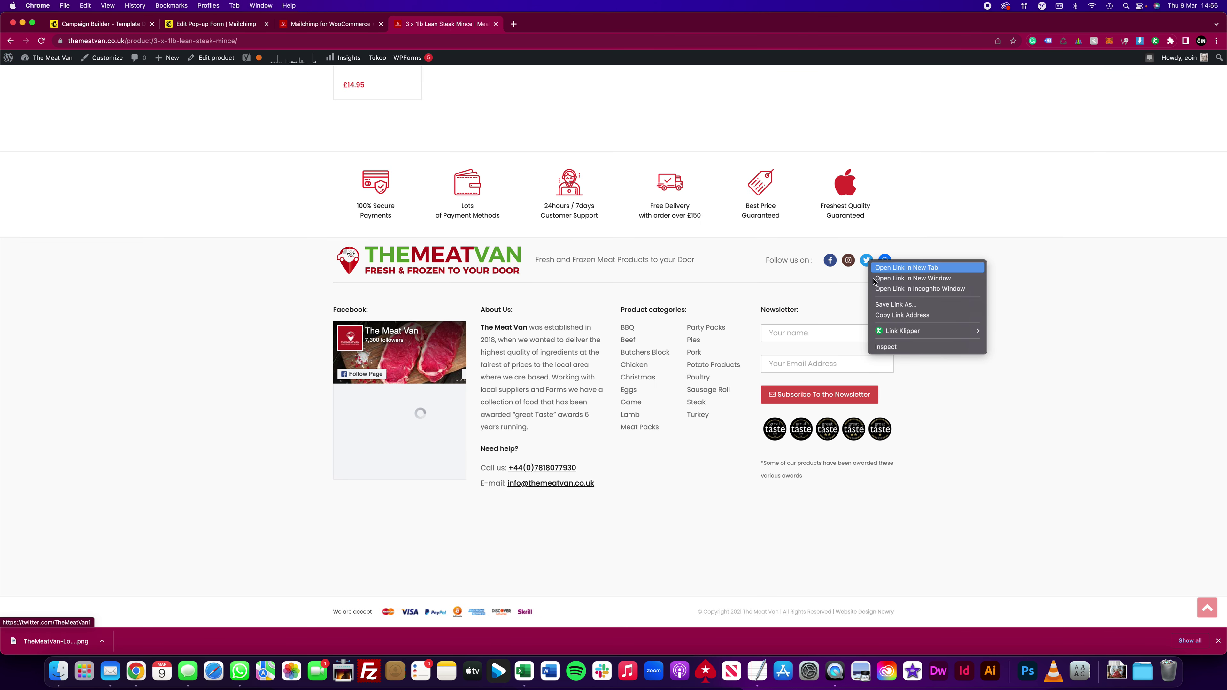
pyautogui.click(899, 317)
pyautogui.press('super+1')
pyautogui.moveTo(1046, 288); pyautogui.dragTo(928, 282)
pyautogui.press('super+v')
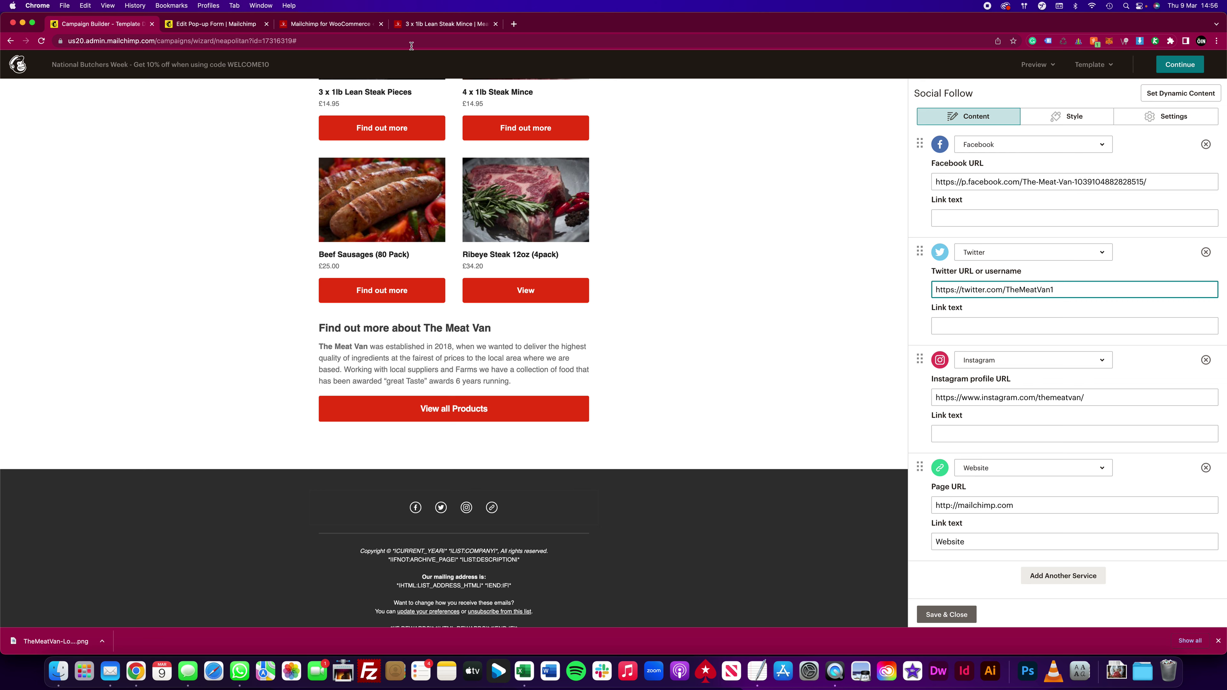
pyautogui.press('super+4')
pyautogui.press('super+r')
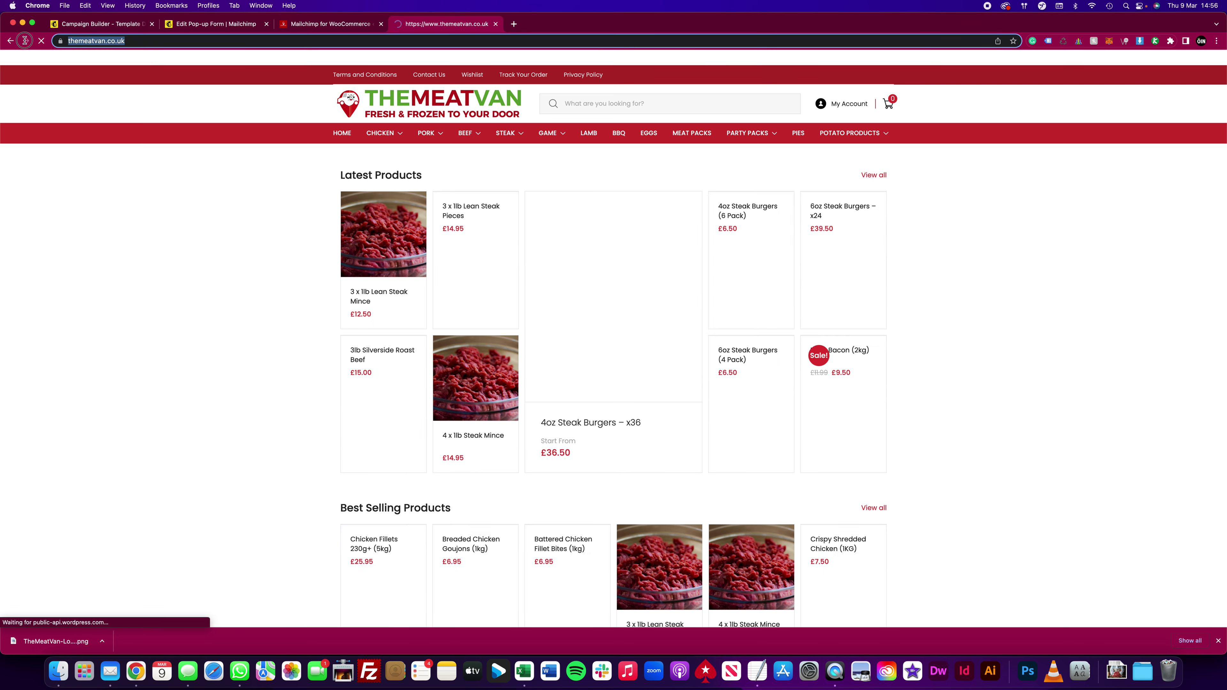
pyautogui.click(121, 24)
pyautogui.tripleClick(933, 504)
pyautogui.press('super+v')
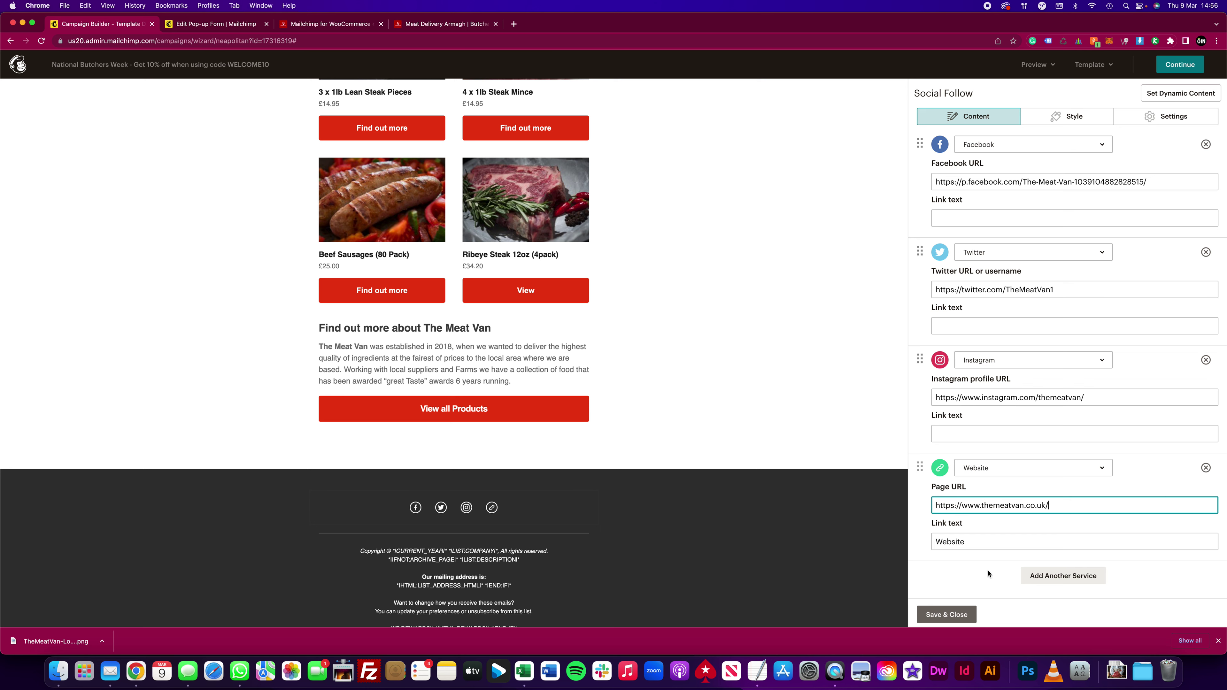
# Step: Save the social follow links and scroll through the email from logo to social footer
pyautogui.click(947, 615)
pyautogui.scroll(10, 730, 464)
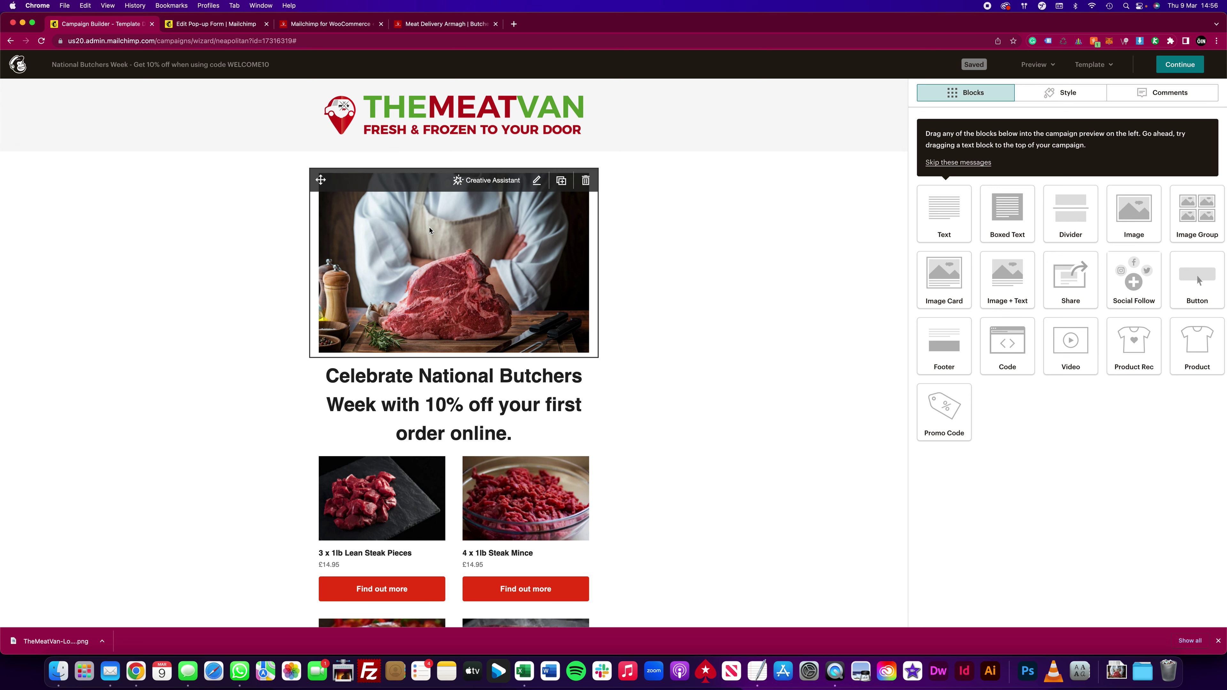
pyautogui.scroll(-2, 440, 232)
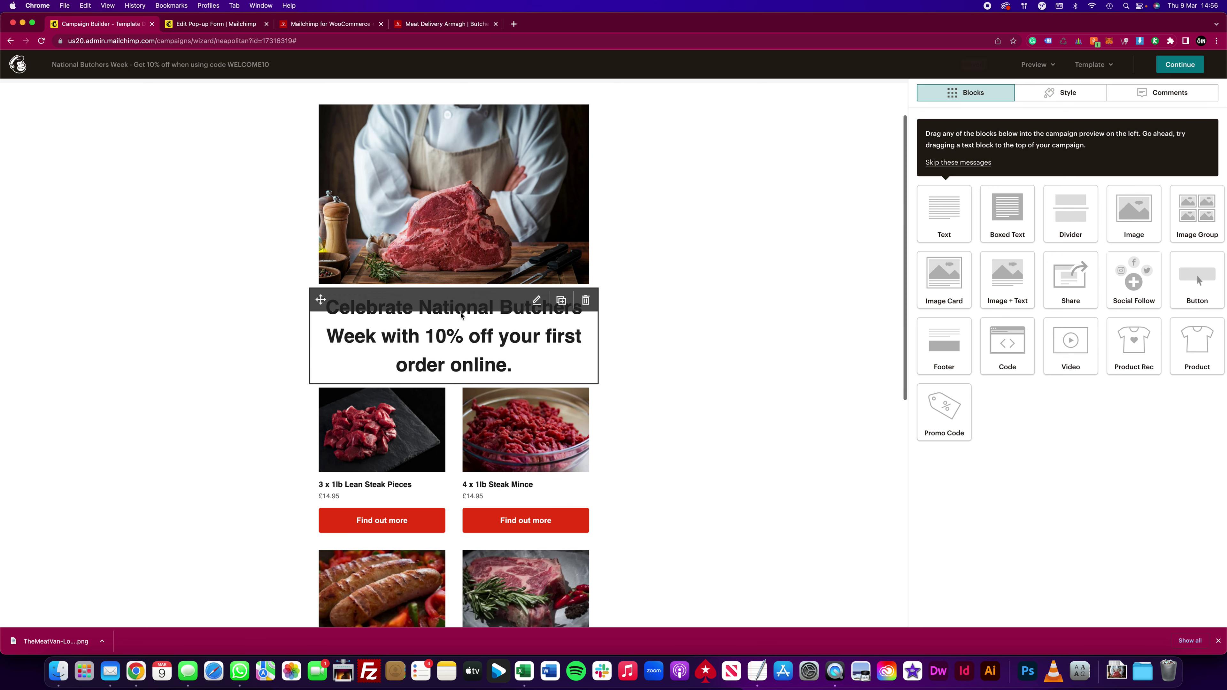
pyautogui.scroll(-2, 486, 325)
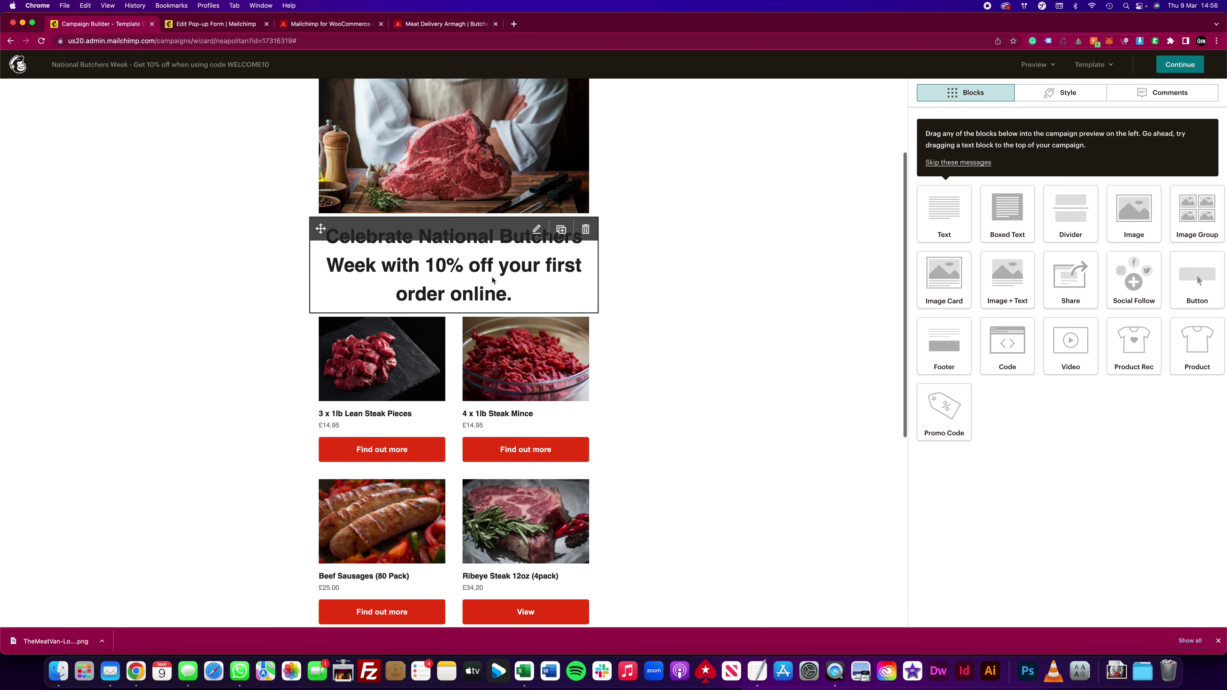
pyautogui.scroll(-5, 441, 299)
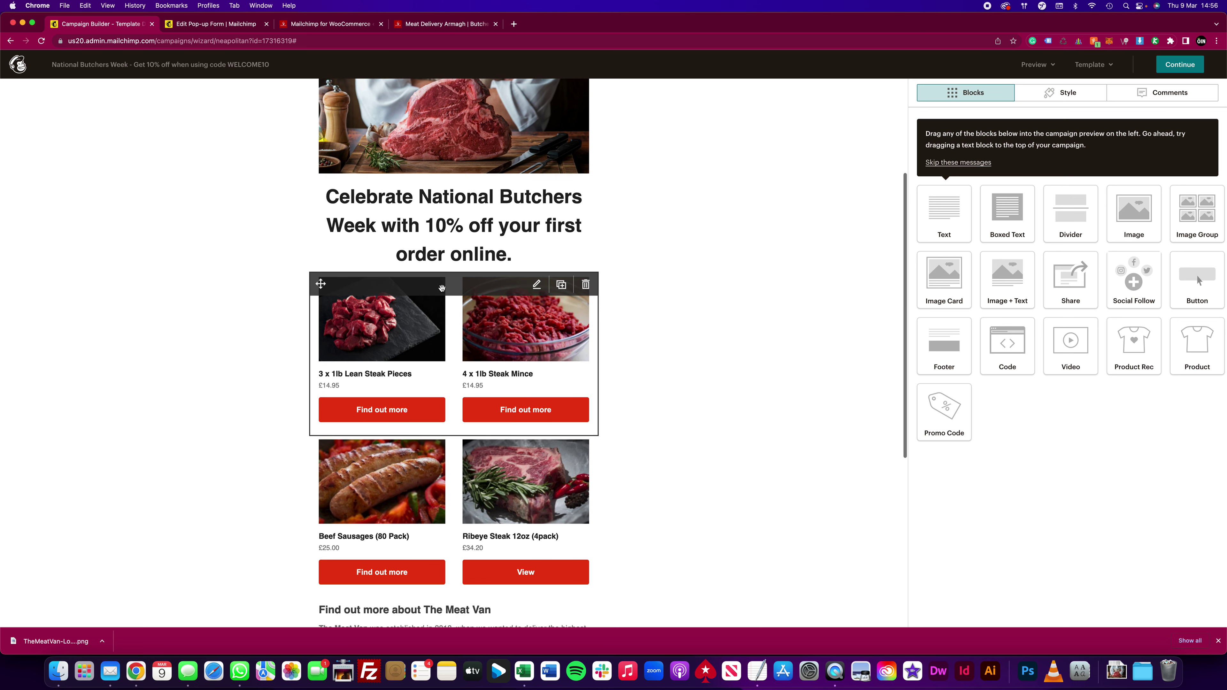
pyautogui.scroll(-1, 456, 478)
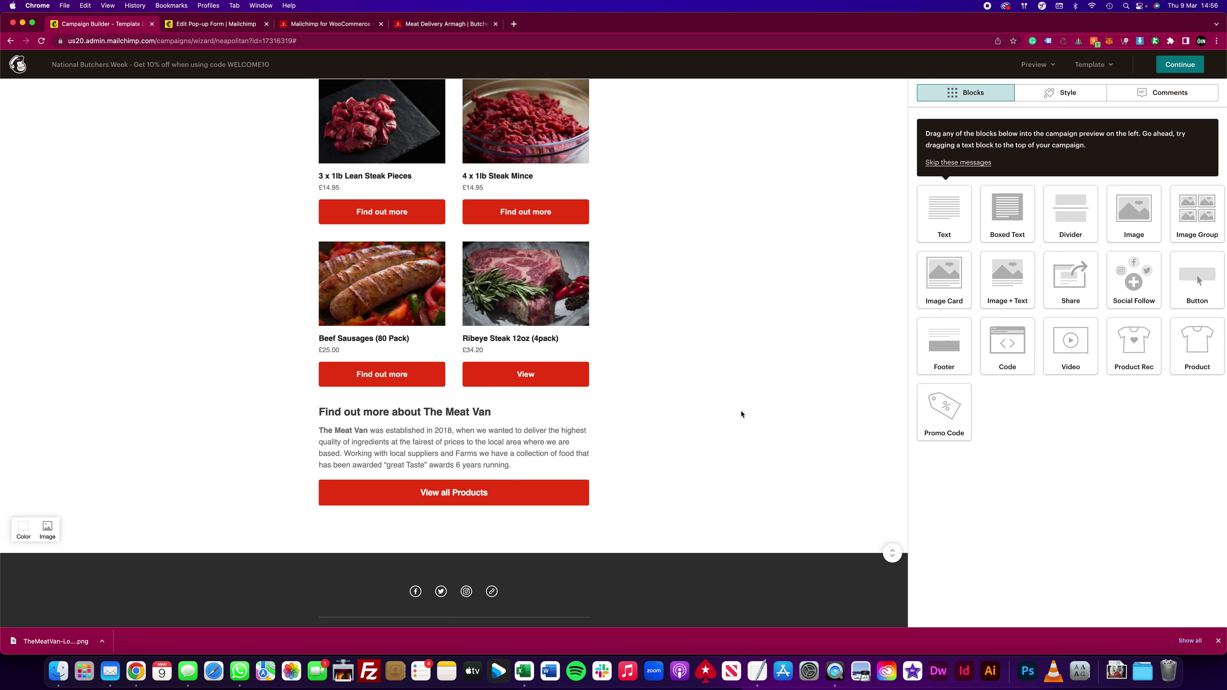
pyautogui.scroll(-3, 435, 435)
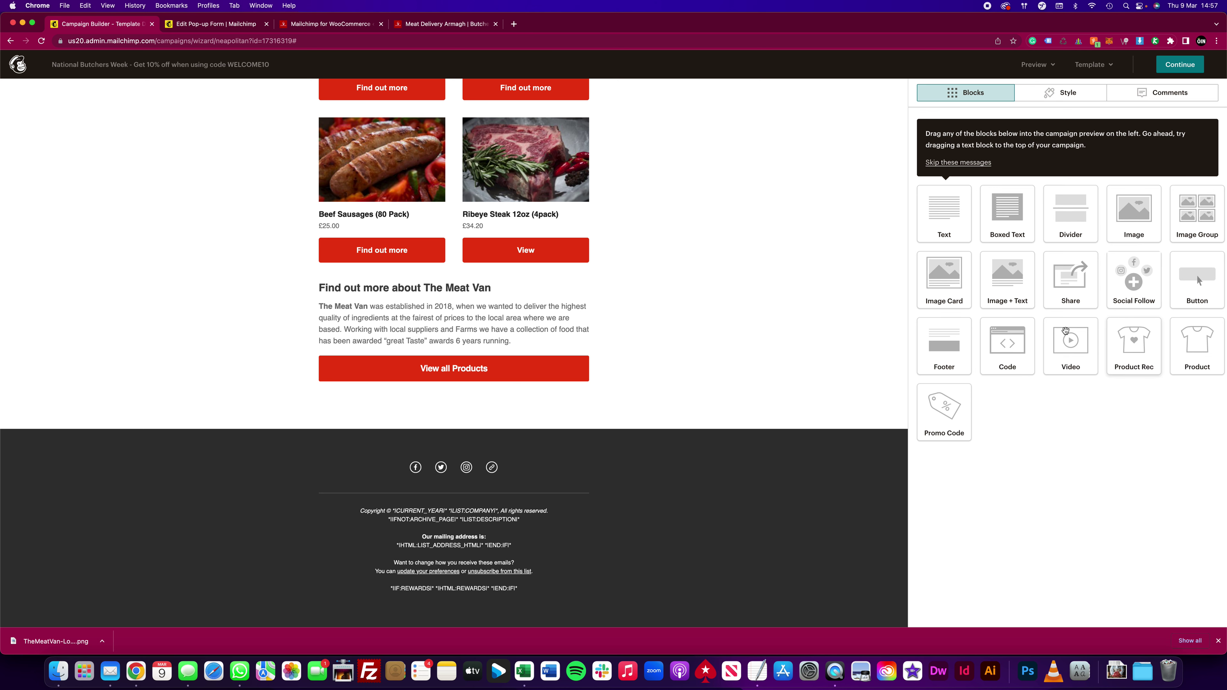
pyautogui.scroll(15, 692, 307)
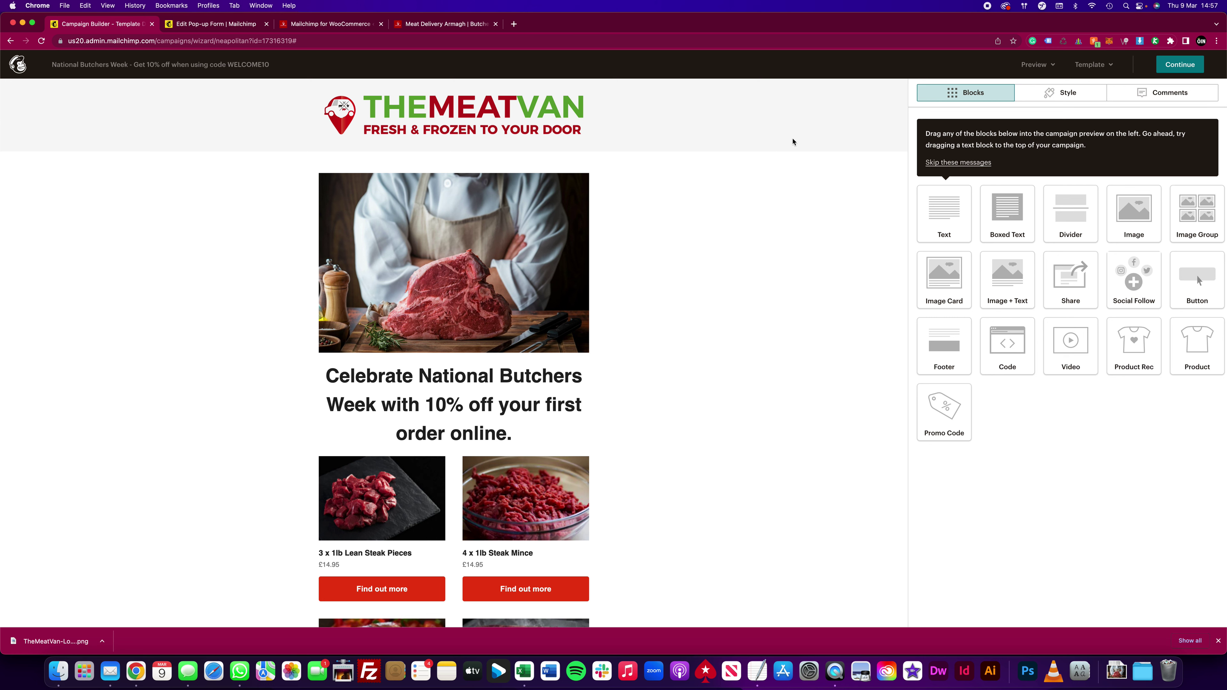
# Step: Finish the email design and check the WooCommerce store sync progress
pyautogui.click(1169, 69)
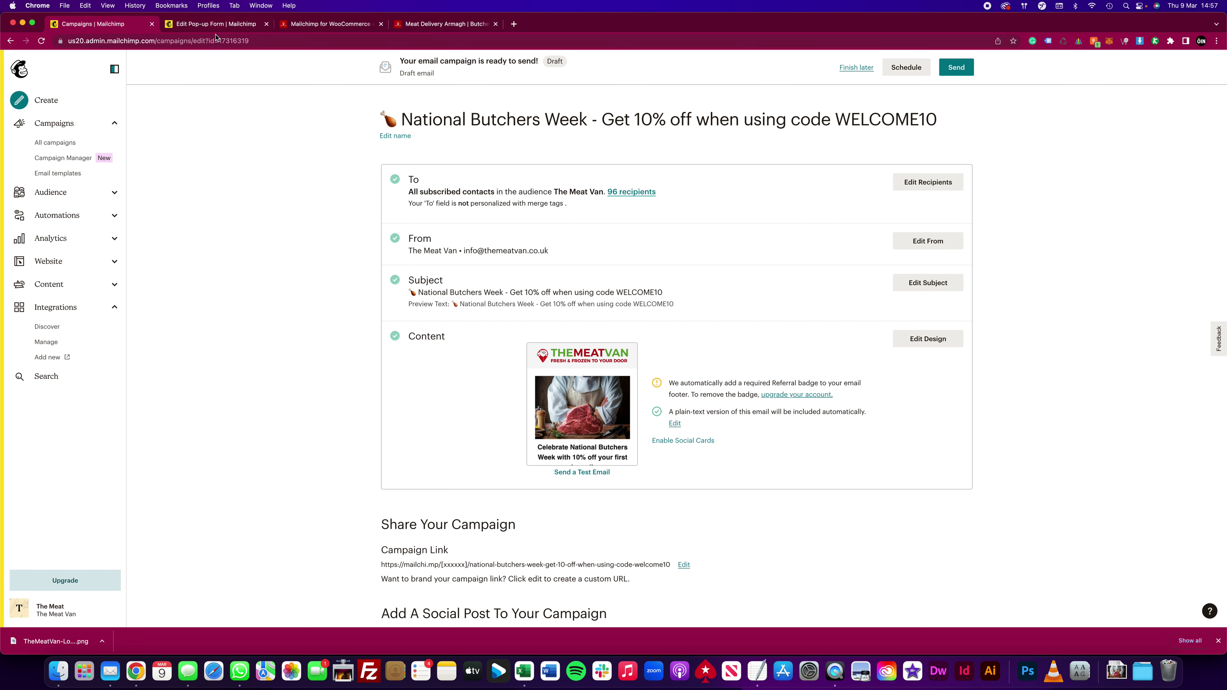
pyautogui.click(333, 24)
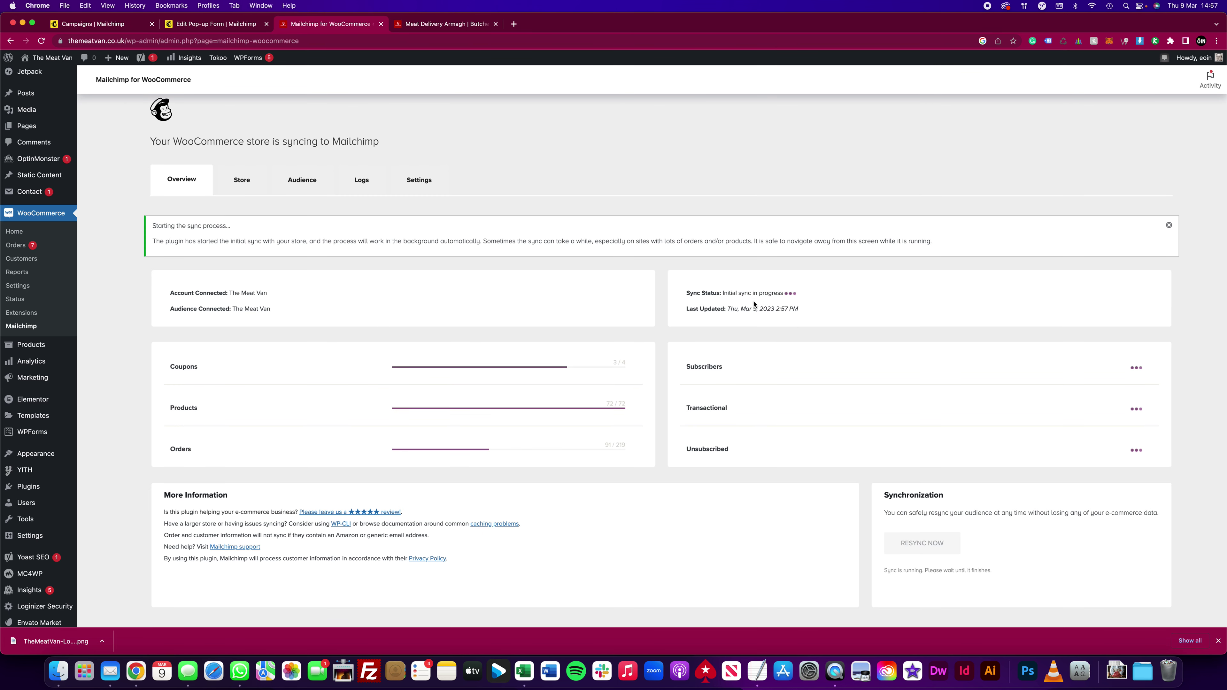
pyautogui.moveTo(728, 293); pyautogui.dragTo(792, 303)
pyautogui.click(440, 24)
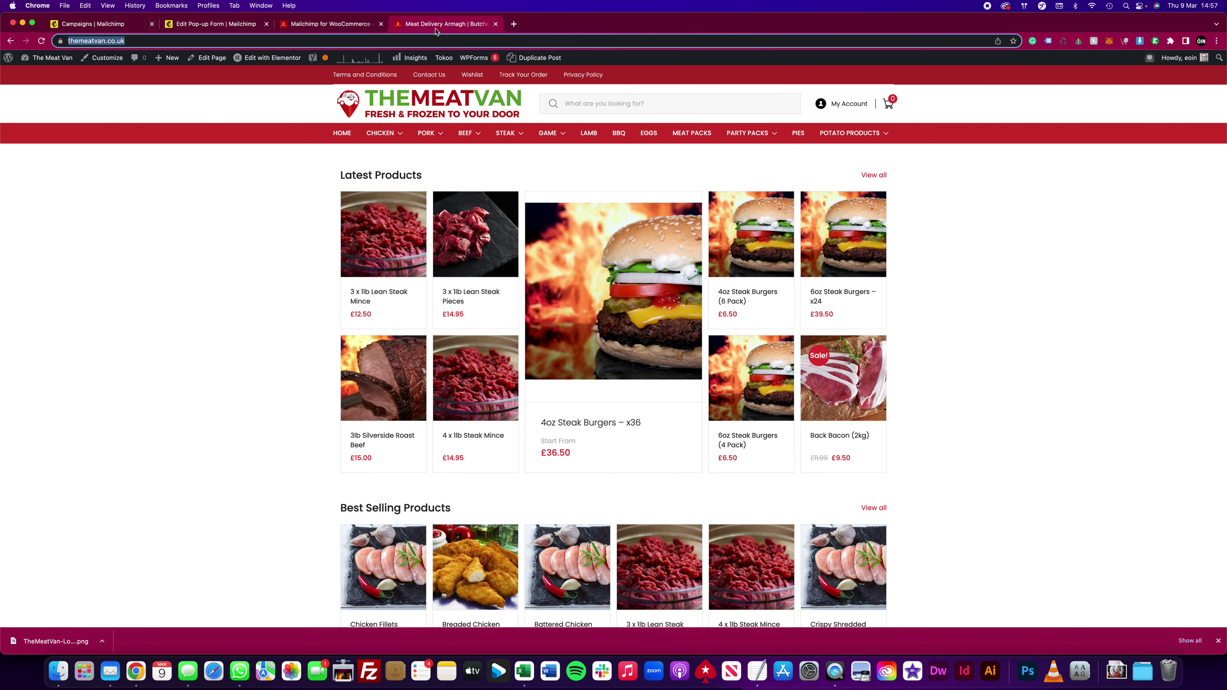
pyautogui.click(99, 26)
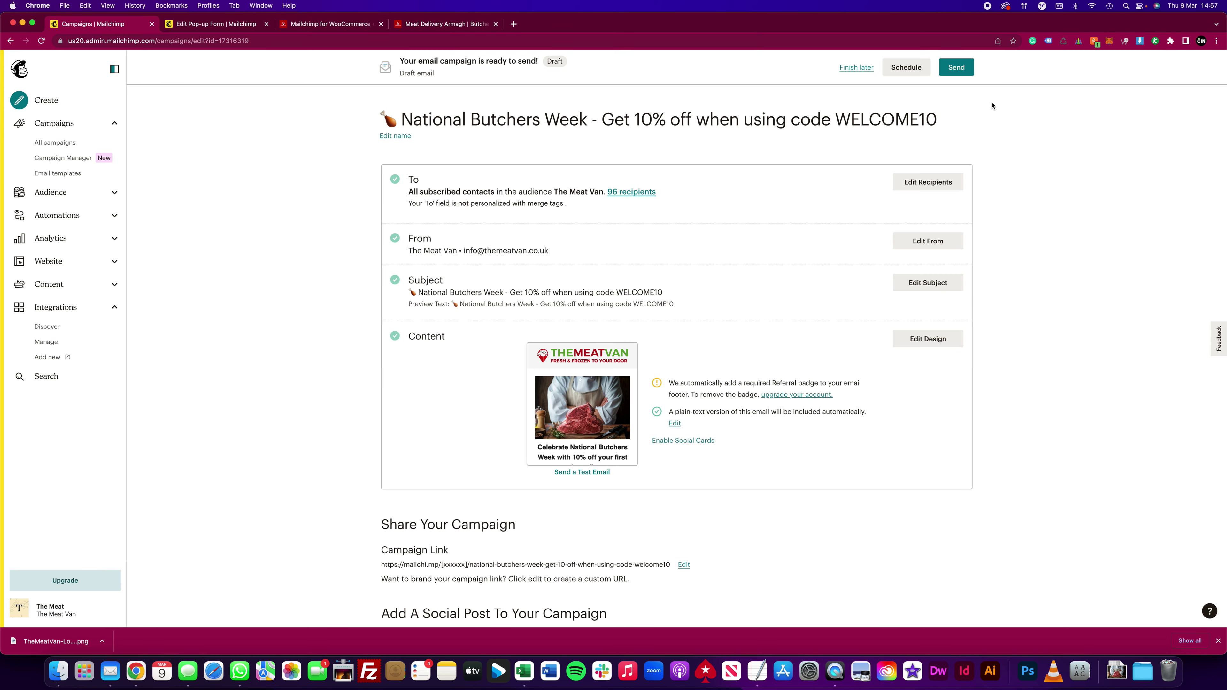
pyautogui.scroll(-3, 992, 110)
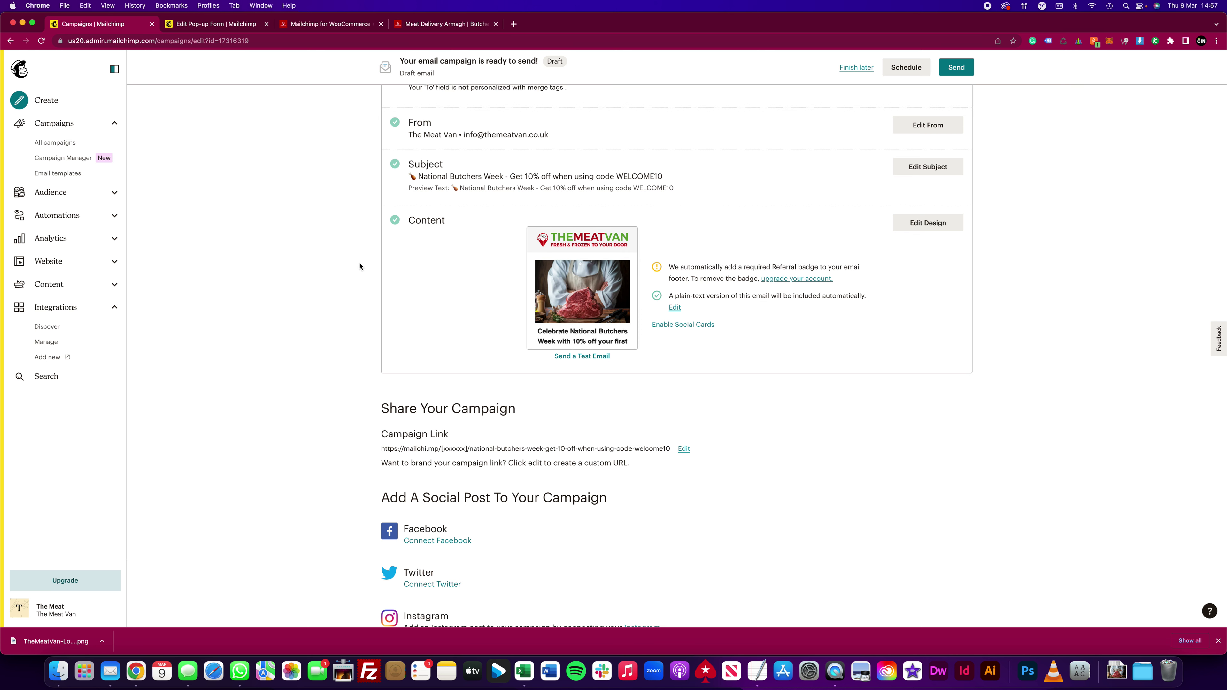
# Step: Reload The Meat Van store homepage and bring up the pop-up form builder
pyautogui.click(431, 24)
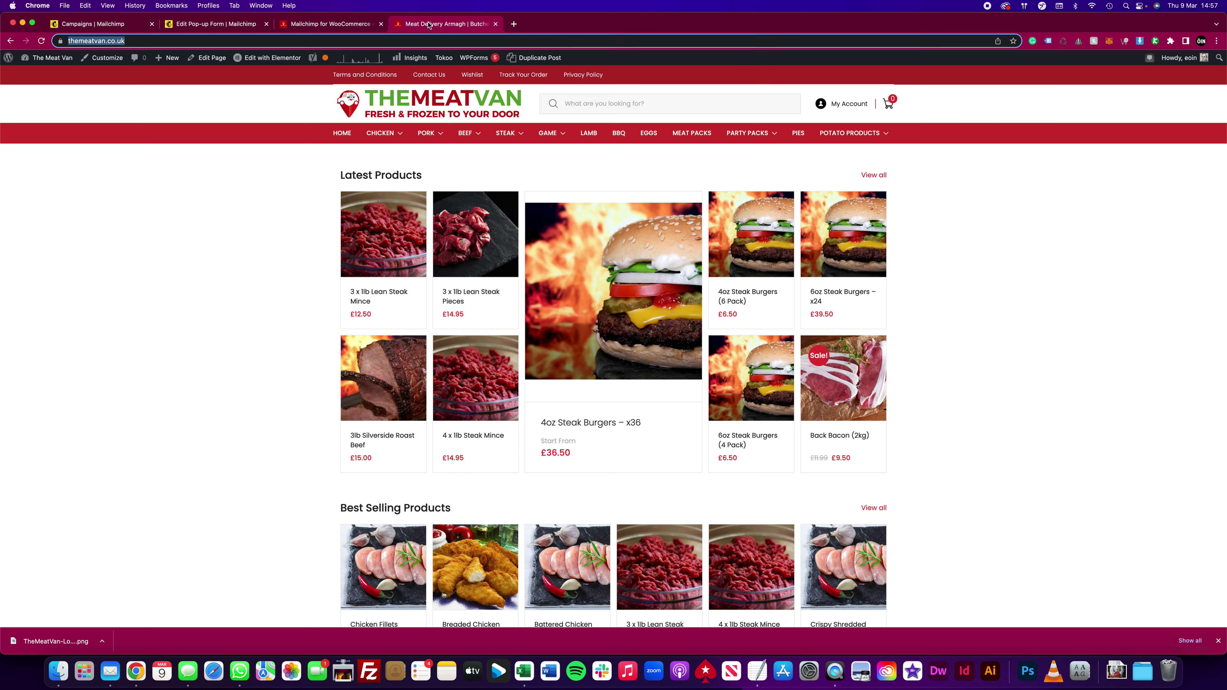
pyautogui.click(42, 41)
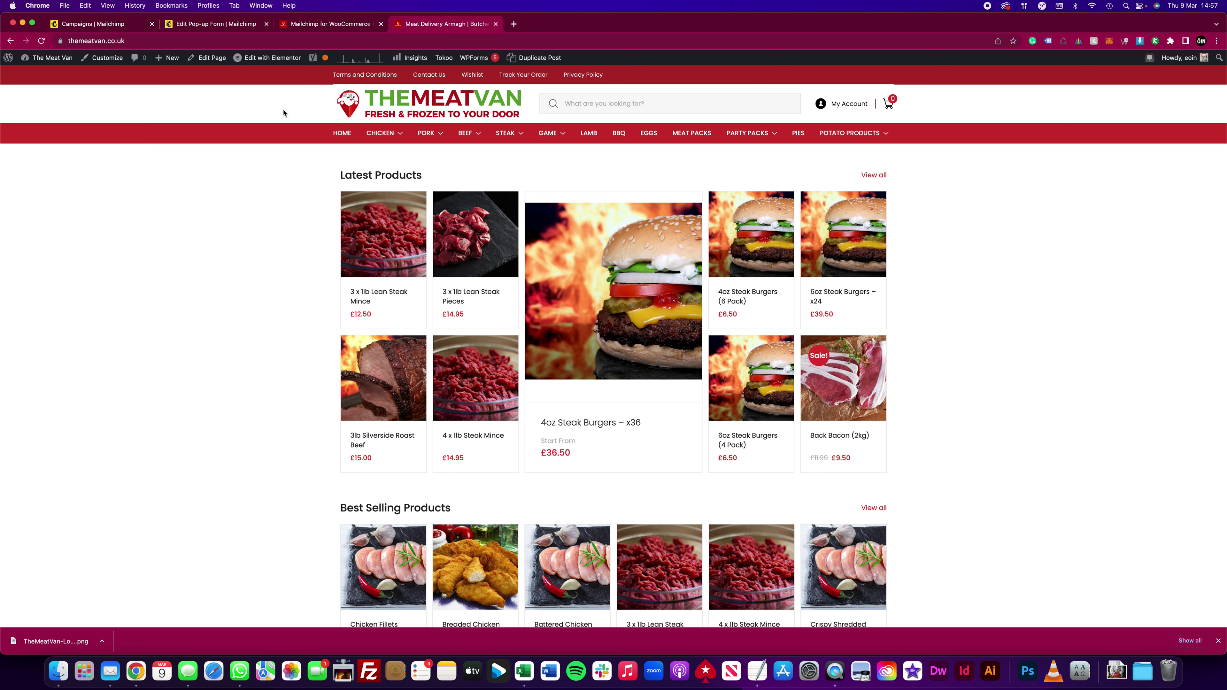
pyautogui.click(225, 25)
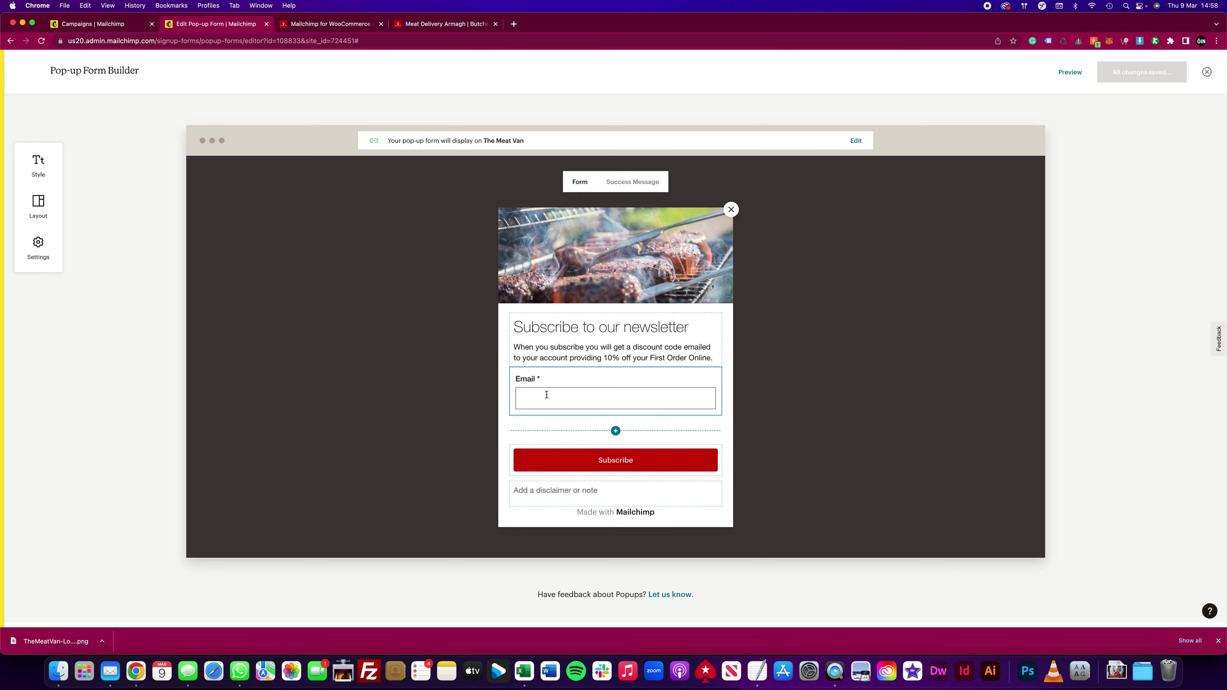
# Step: Check the pop-up's WELCOME10 success message, then close the pop-up form builder
pyautogui.click(632, 184)
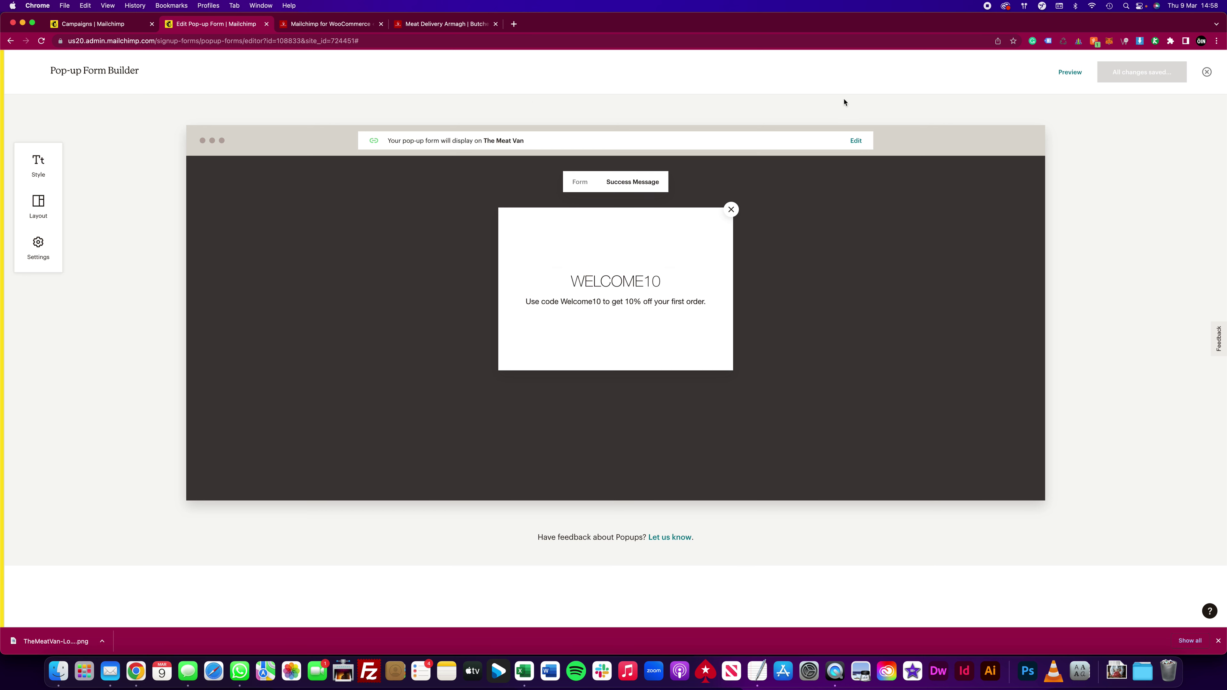
pyautogui.click(1208, 75)
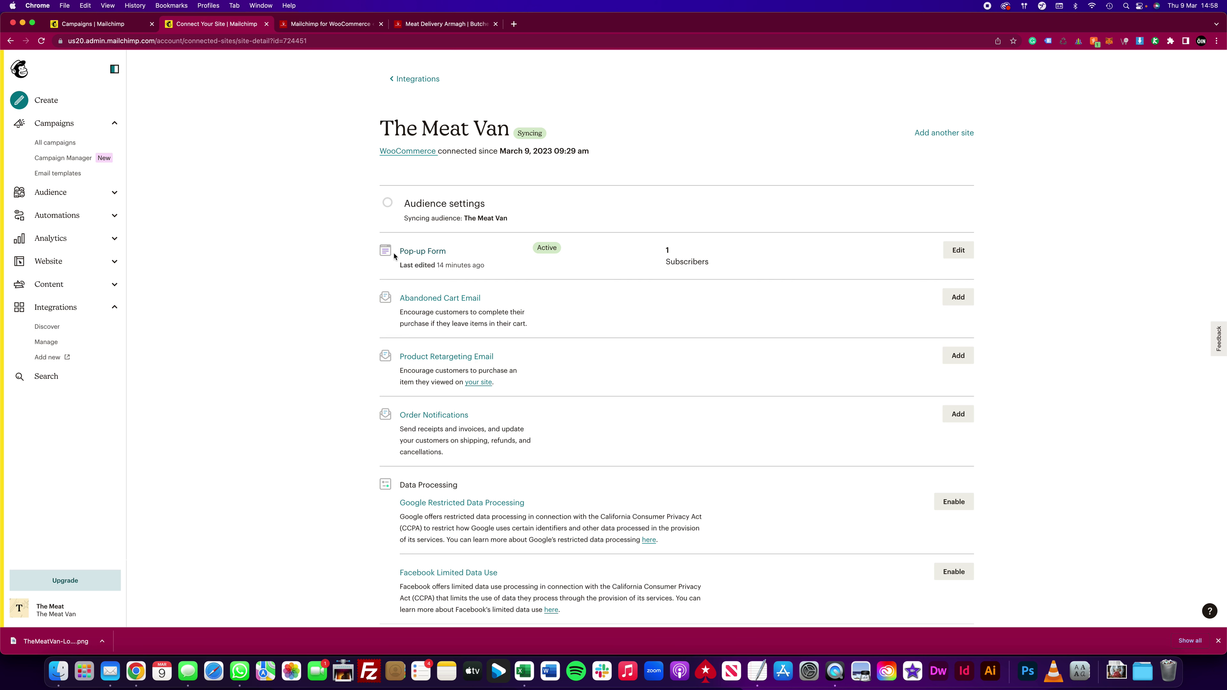
# Step: In the pop-up form settings, increase the overlay opacity and keep display timing at After 5 seconds
pyautogui.click(958, 250)
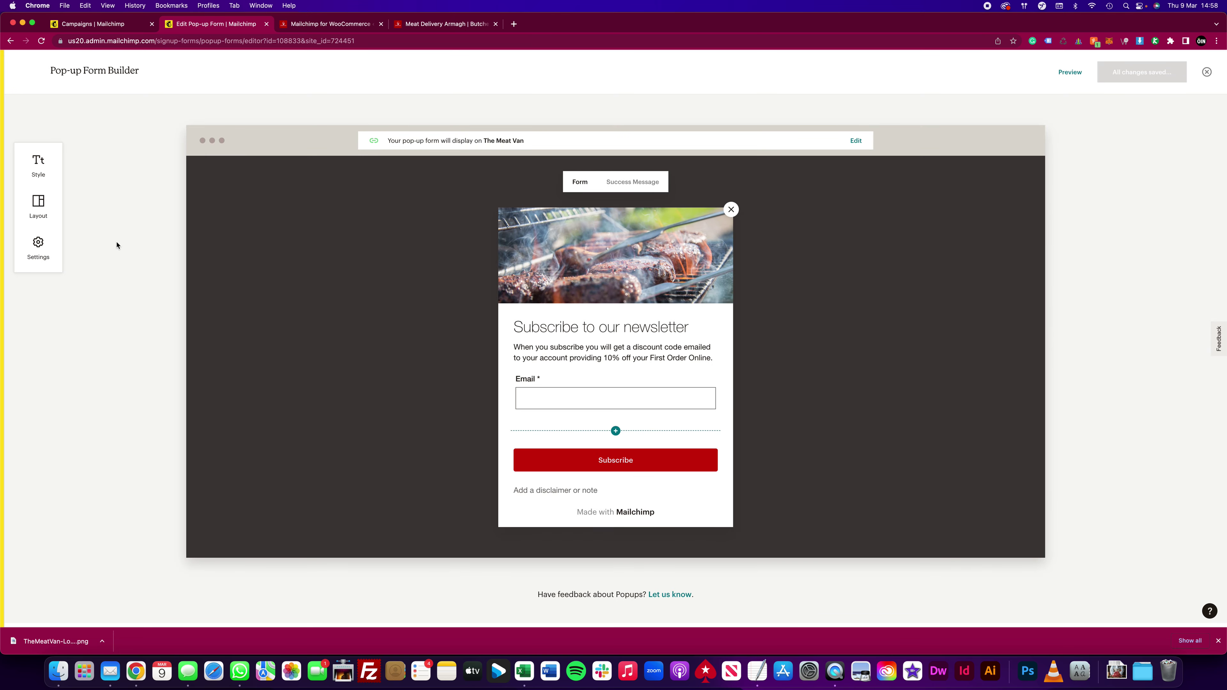
pyautogui.click(32, 248)
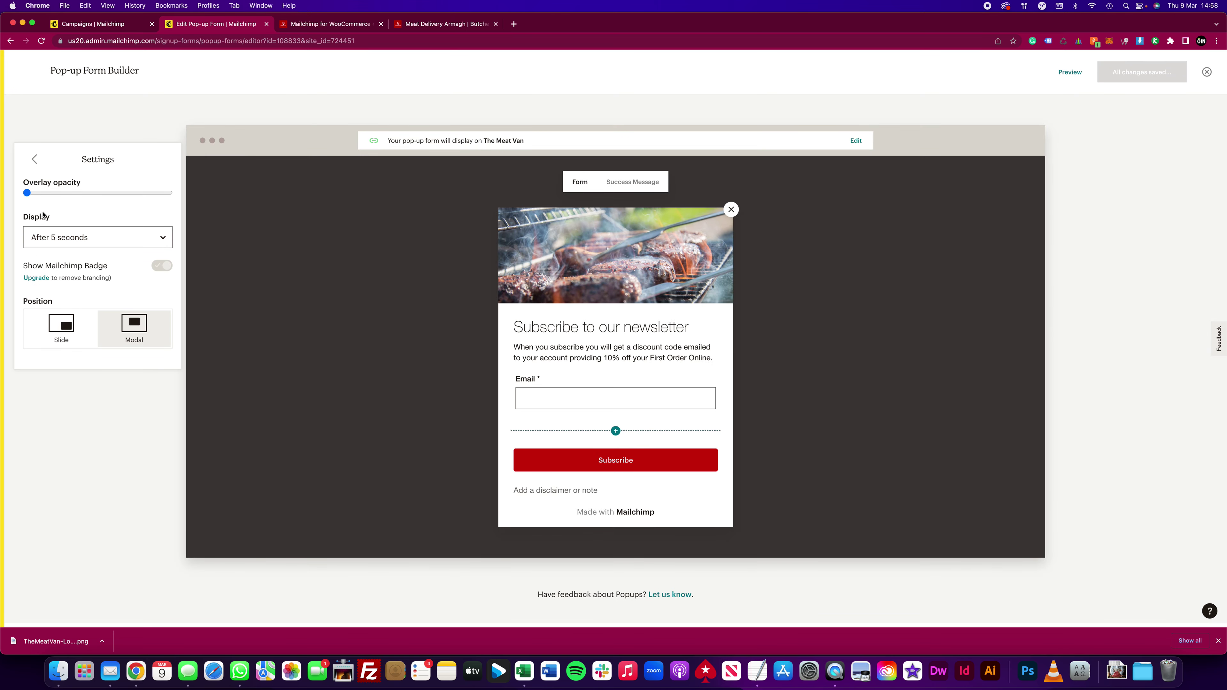
pyautogui.moveTo(27, 193); pyautogui.dragTo(39, 193)
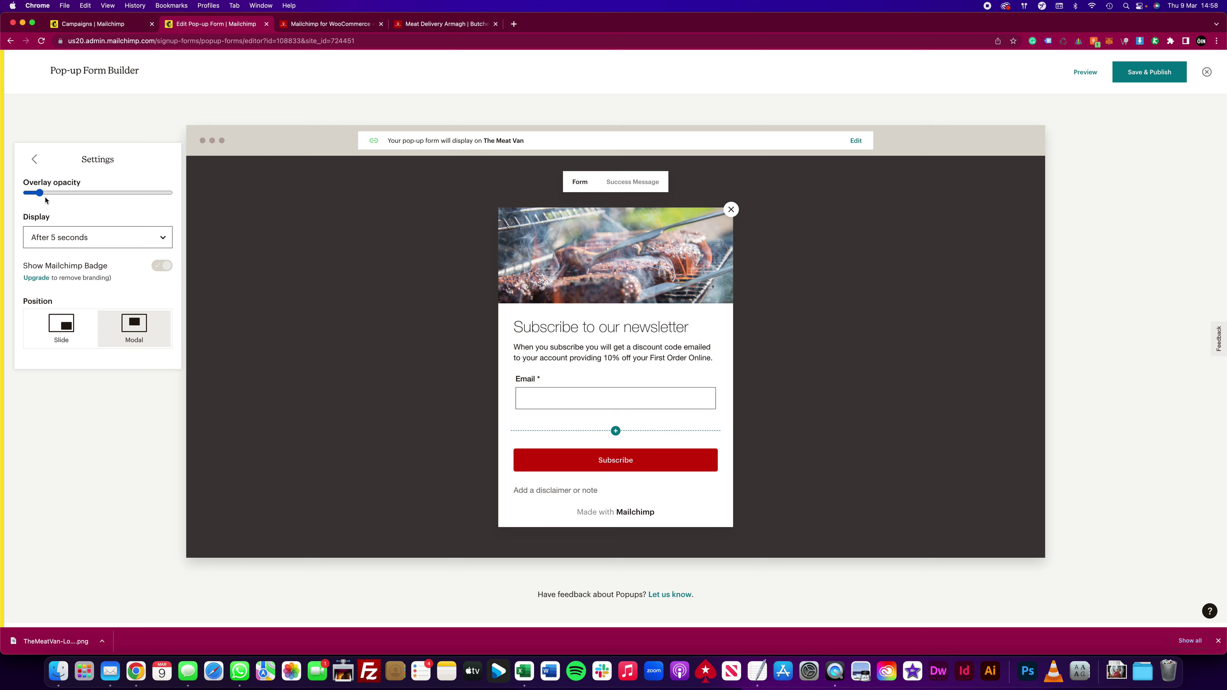
pyautogui.click(94, 239)
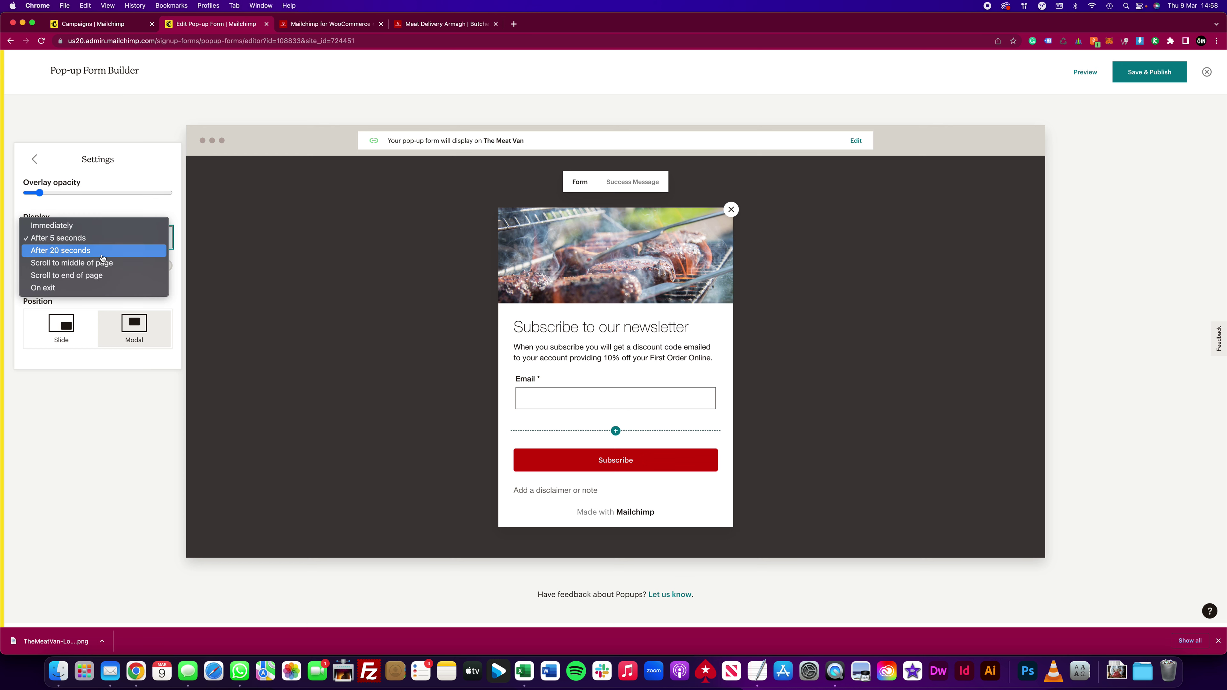
pyautogui.click(115, 202)
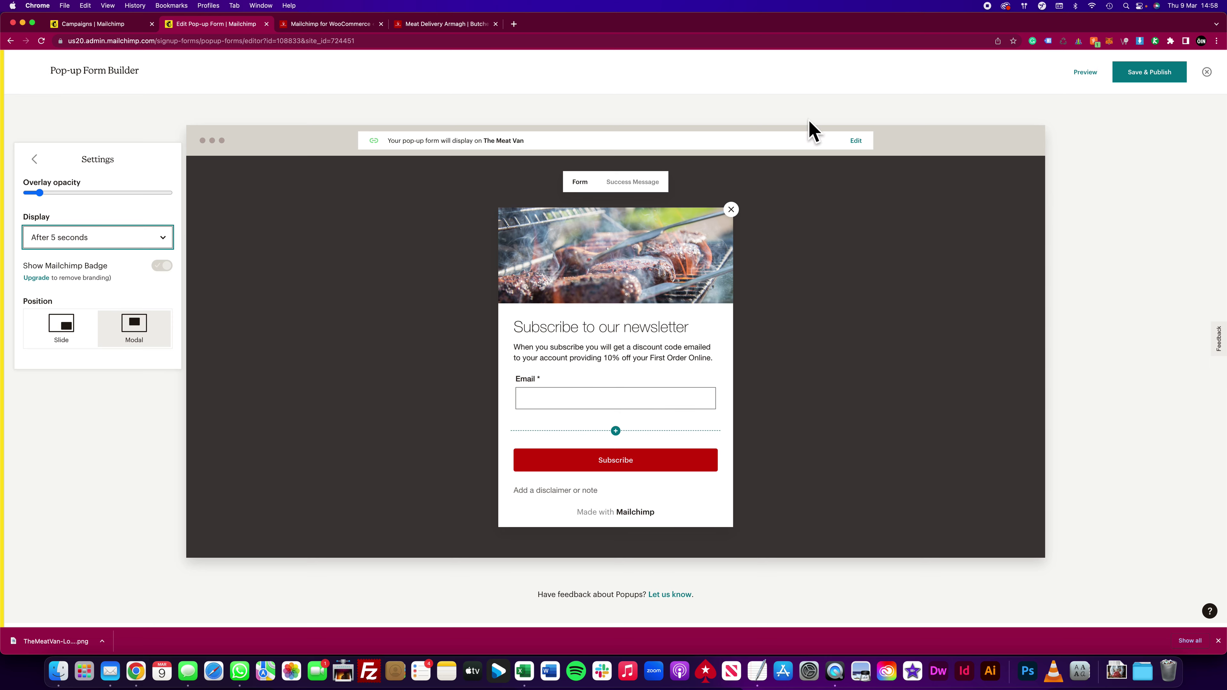
# Step: Save and publish the updated pop-up form to The Meat Van site, then close the builder
pyautogui.click(1136, 80)
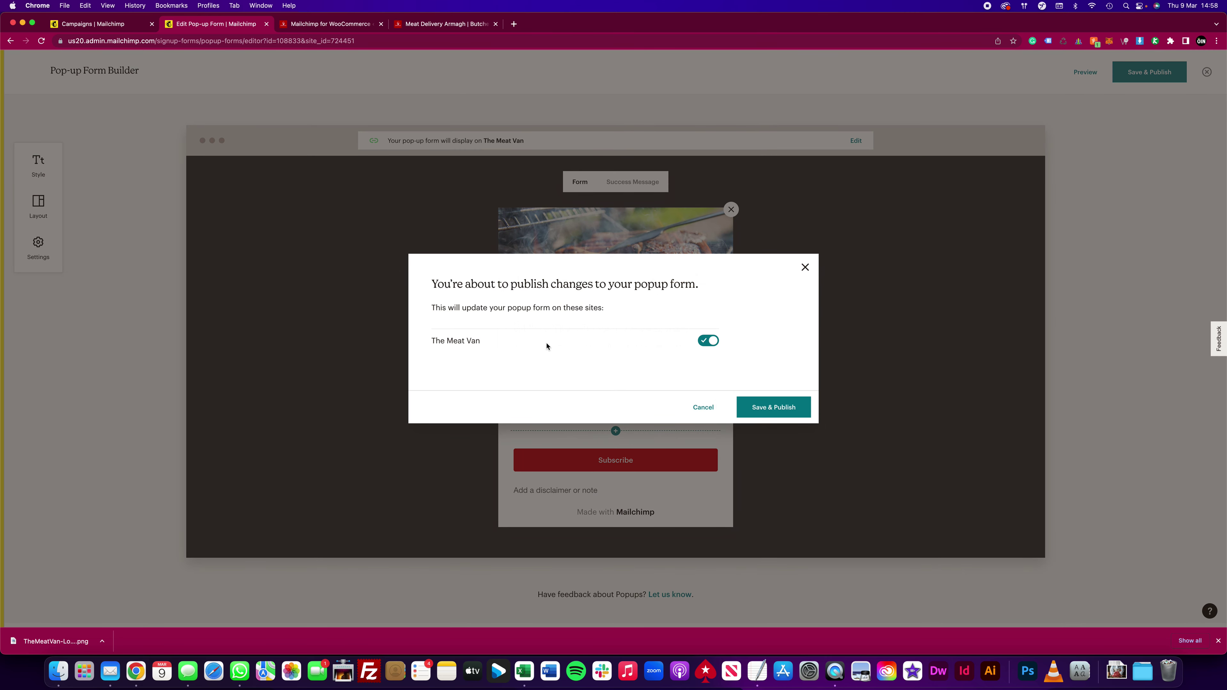
pyautogui.click(780, 408)
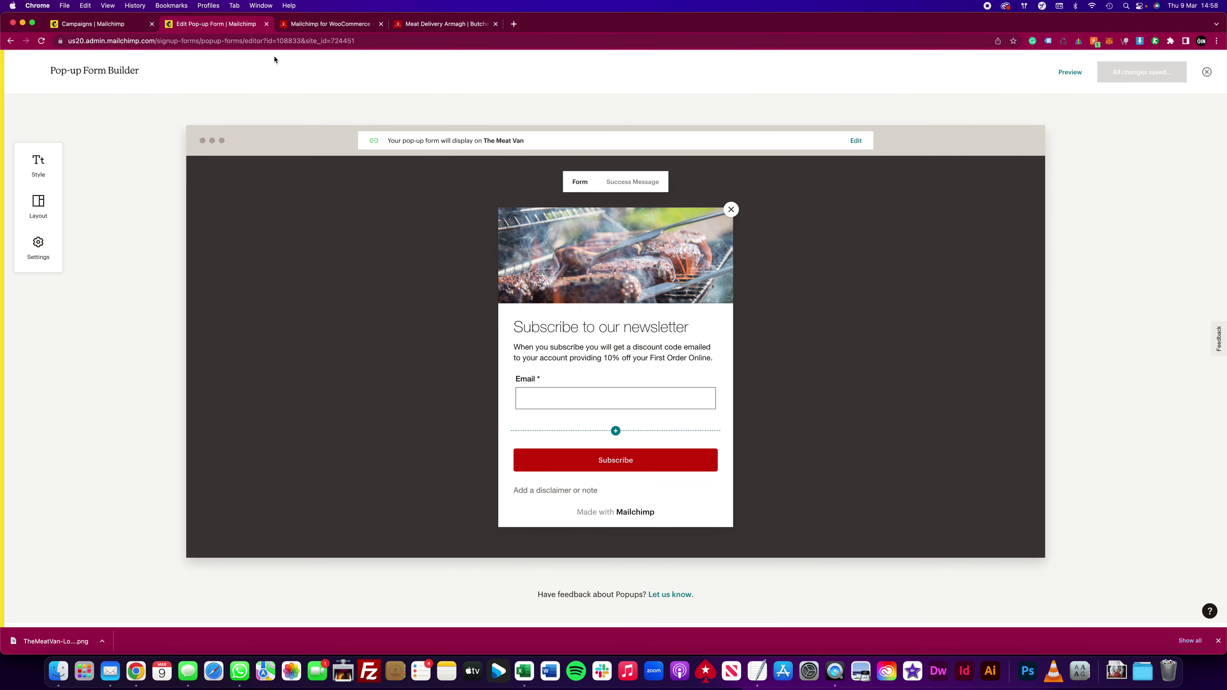
pyautogui.click(1208, 71)
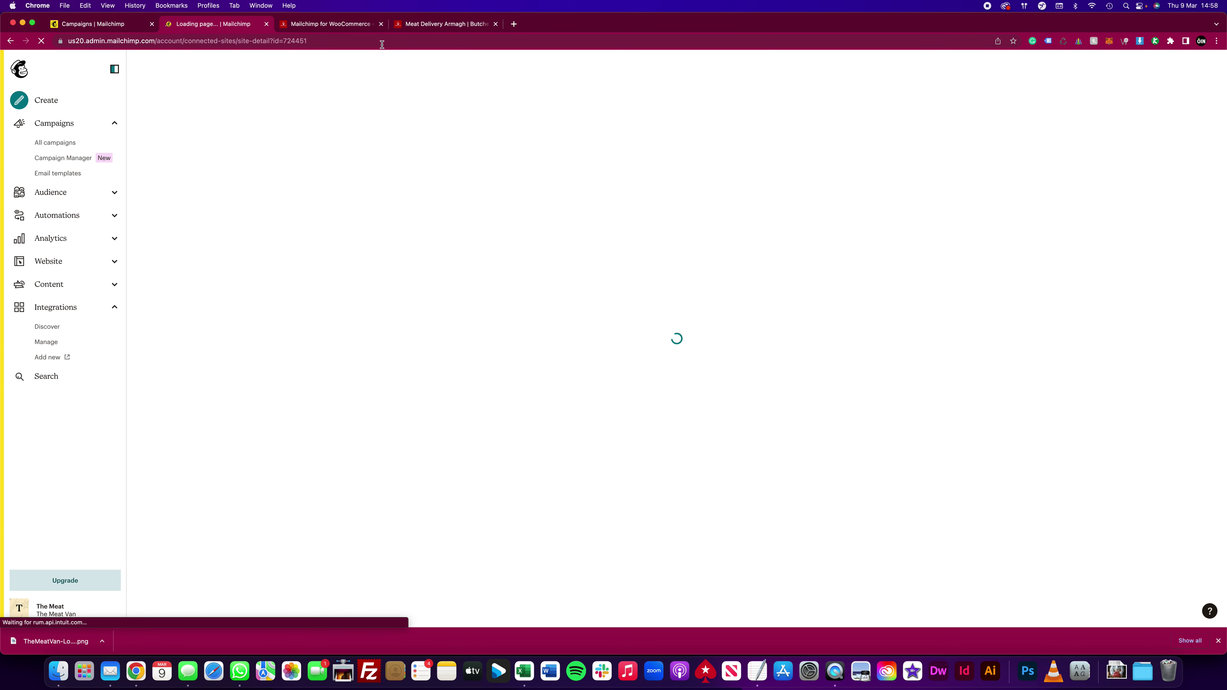
# Step: Scroll The Meat Van storefront homepage down to the footer and back up to the top
pyautogui.click(421, 24)
pyautogui.scroll(-5, 145, 174)
pyautogui.scroll(-15, 146, 176)
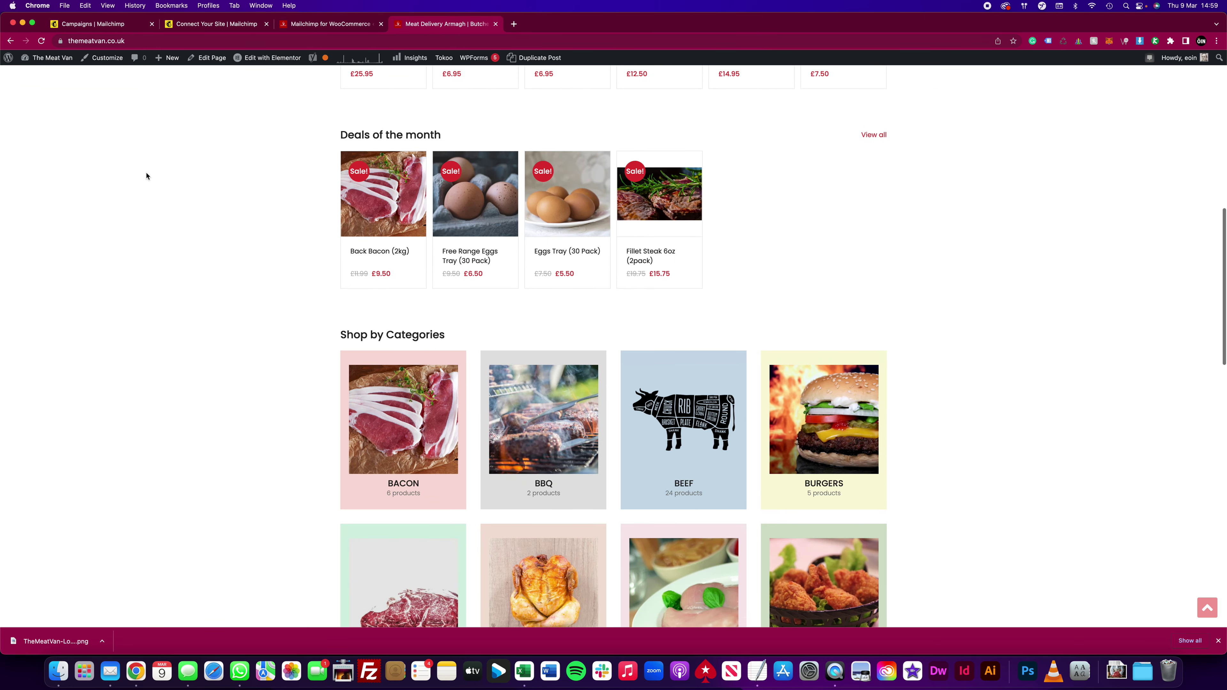
pyautogui.scroll(-2, 545, 317)
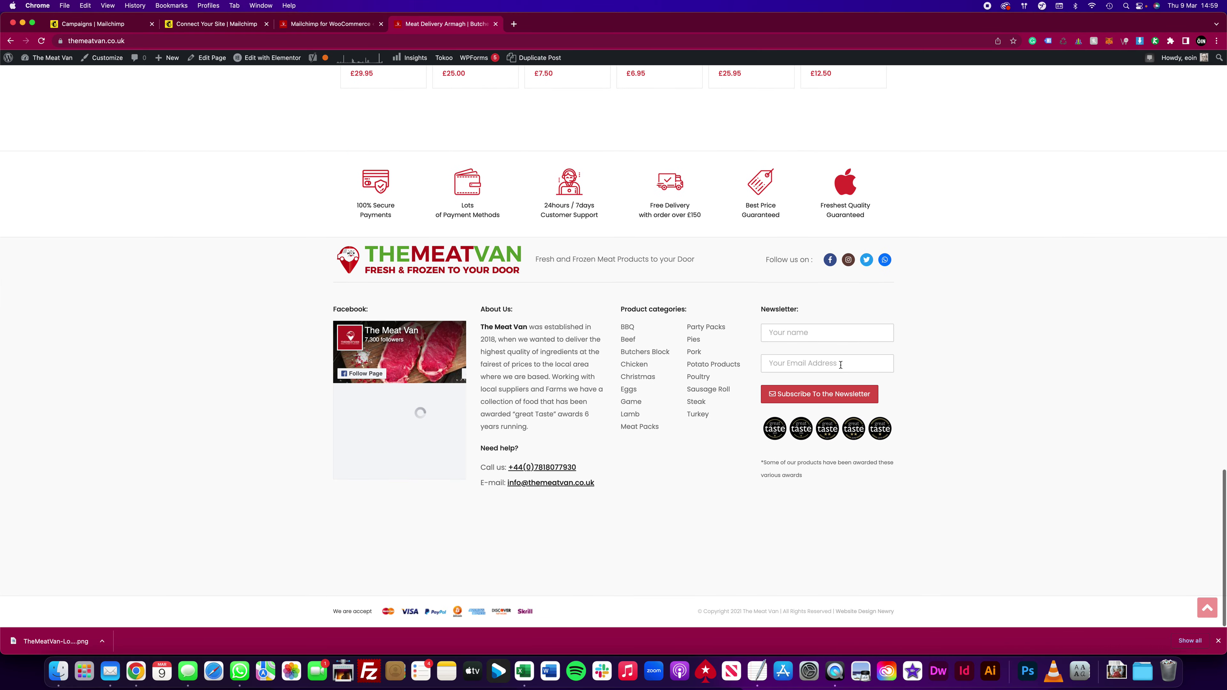
pyautogui.scroll(20, 468, 331)
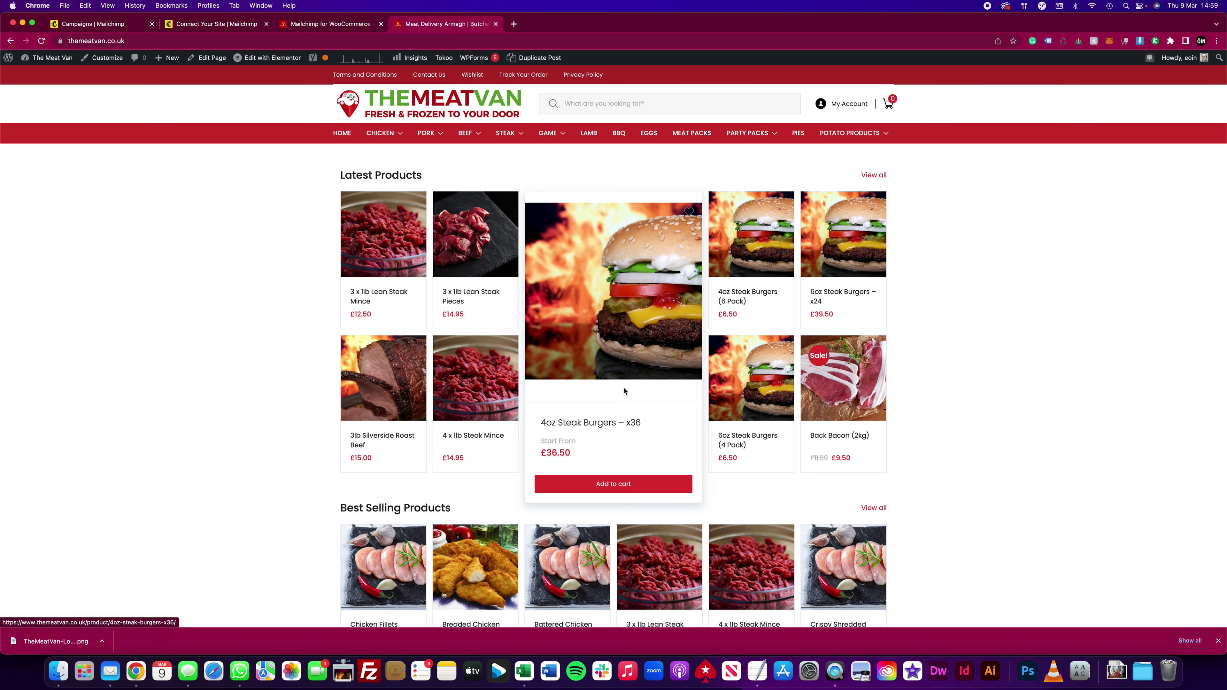
pyautogui.click(315, 25)
# Step: Go to All campaigns and reopen the National Butchers Week draft campaign
pyautogui.click(80, 28)
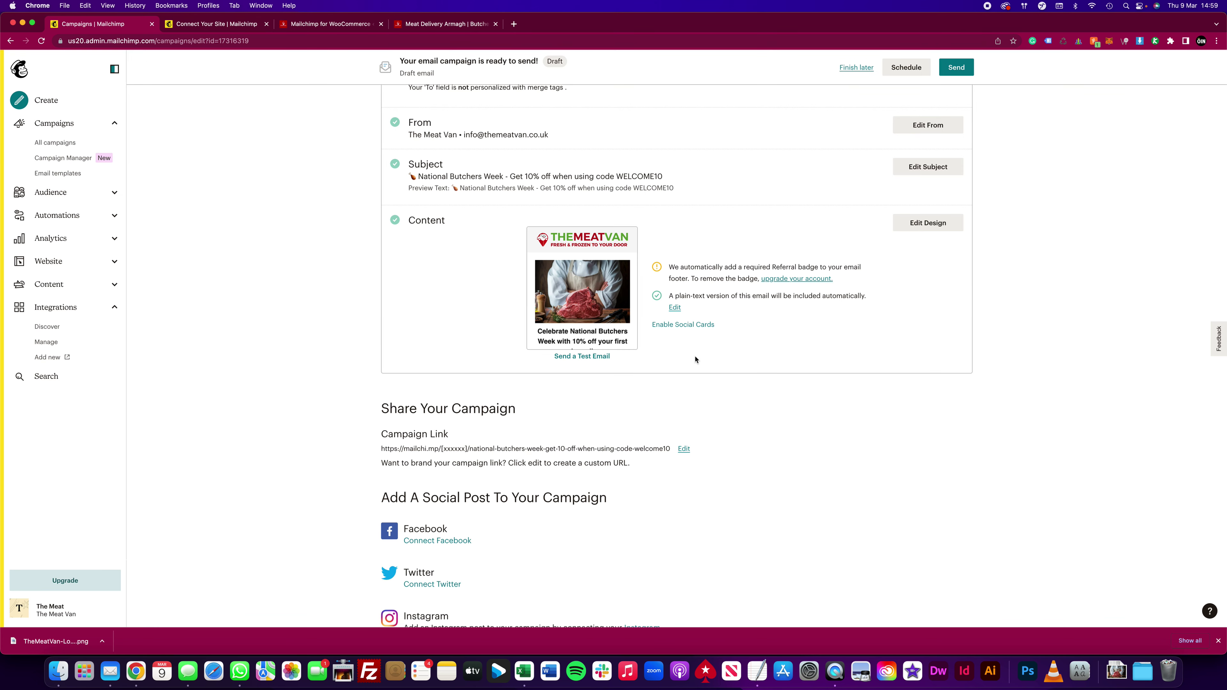
pyautogui.moveTo(637, 246)
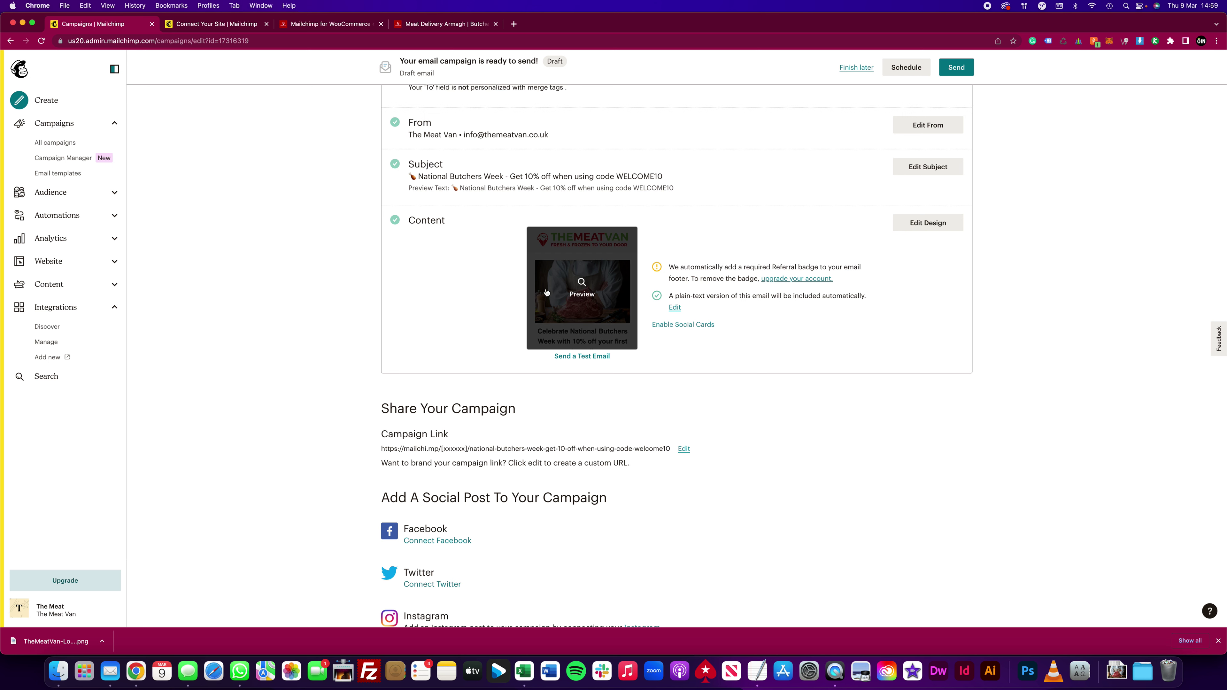
pyautogui.scroll(3, 624, 244)
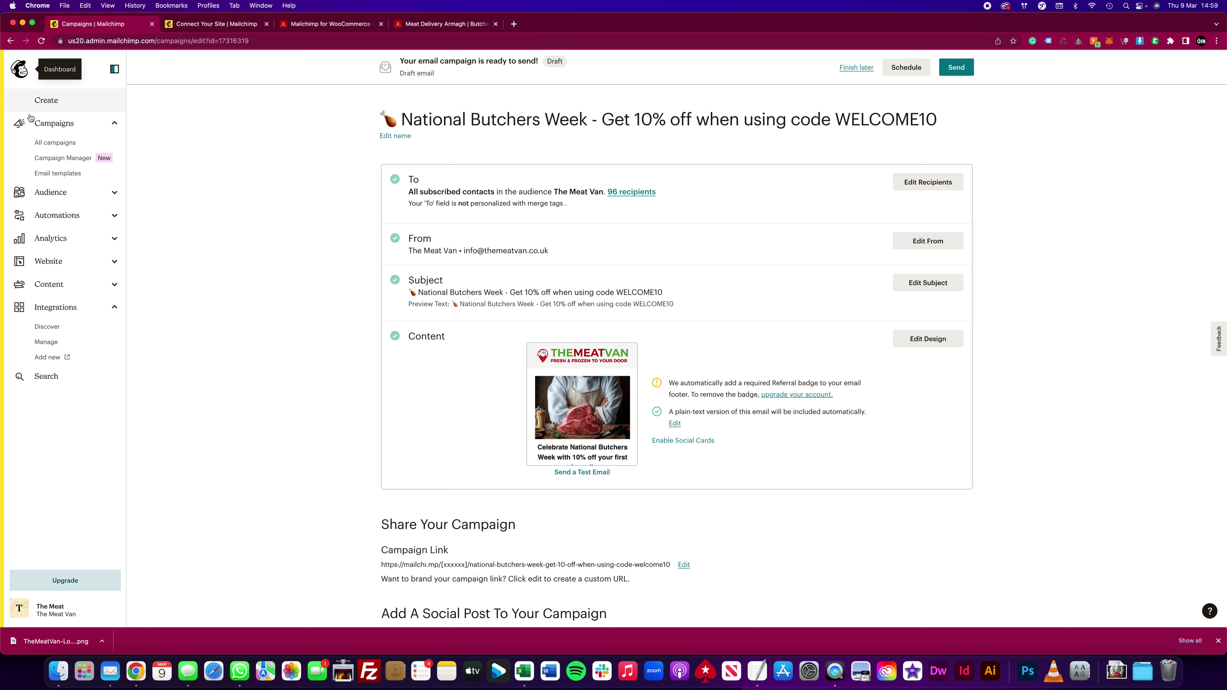
pyautogui.click(54, 123)
pyautogui.click(59, 145)
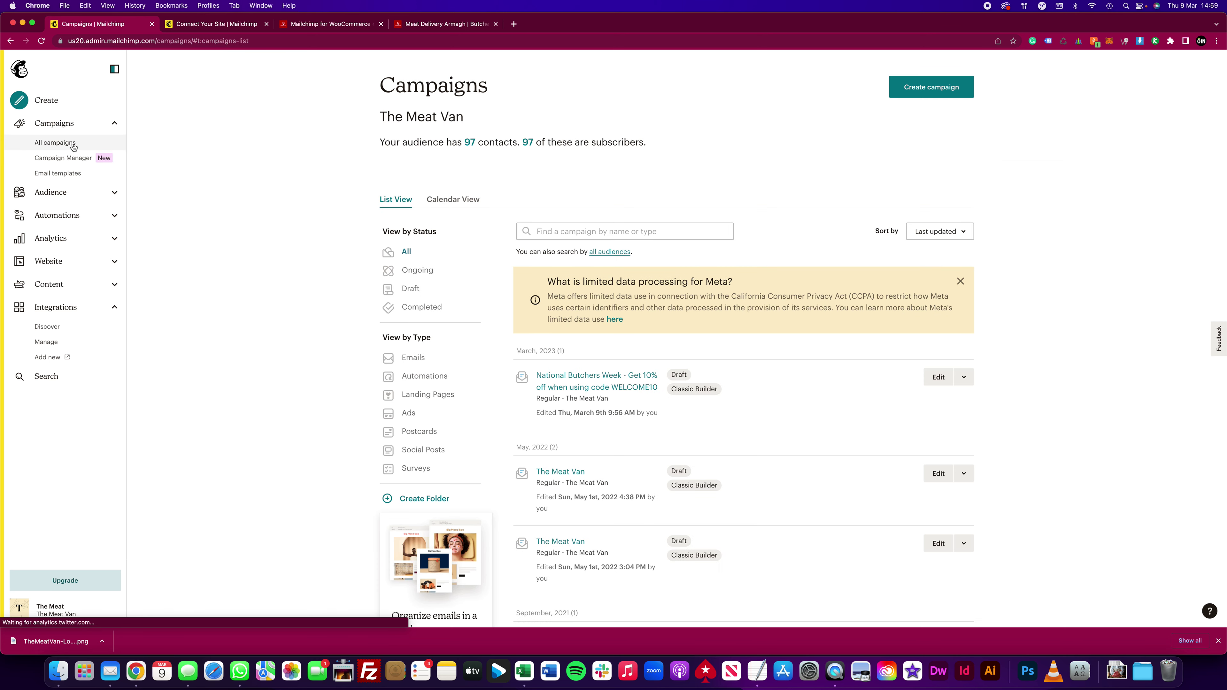
pyautogui.scroll(-3, 227, 186)
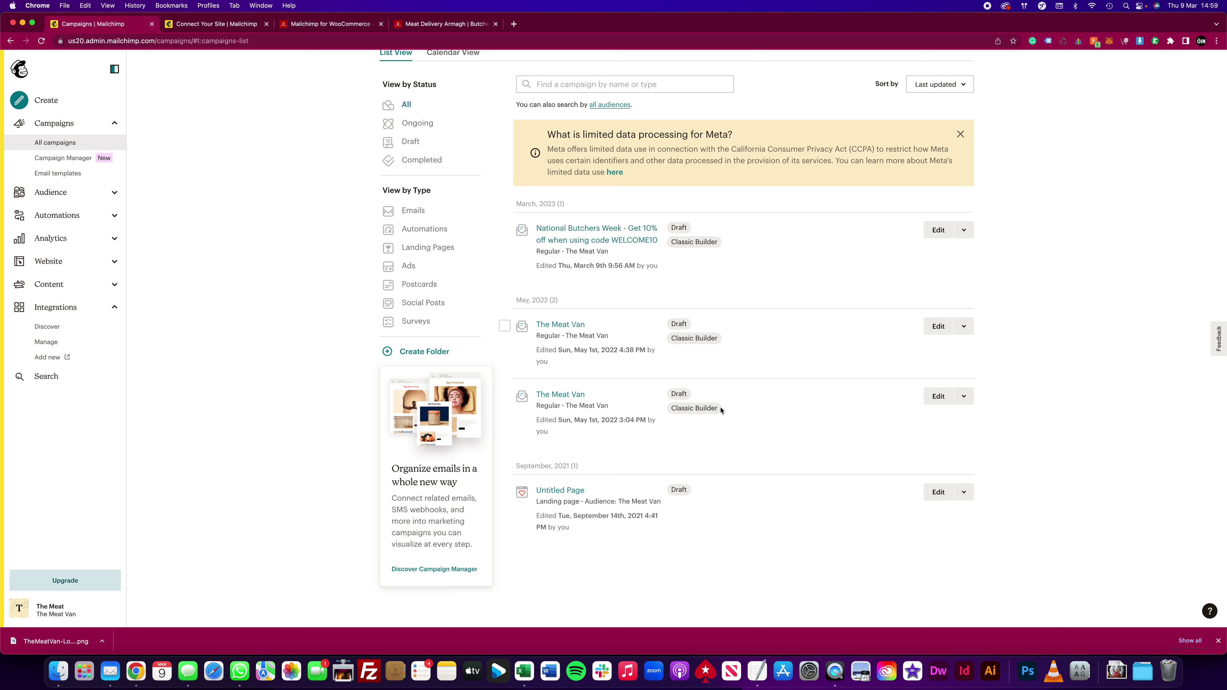
pyautogui.click(604, 236)
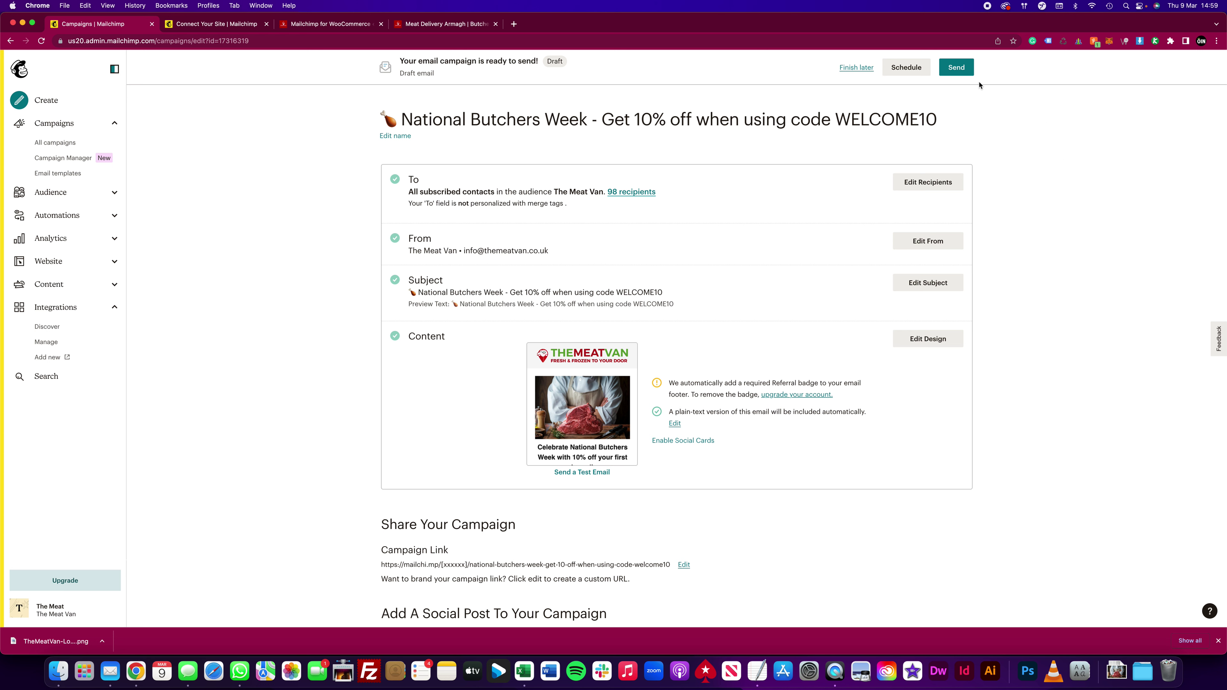
# Step: Send a test email of the National Butchers Week campaign to the test address and dismiss the confirmation
pyautogui.click(569, 473)
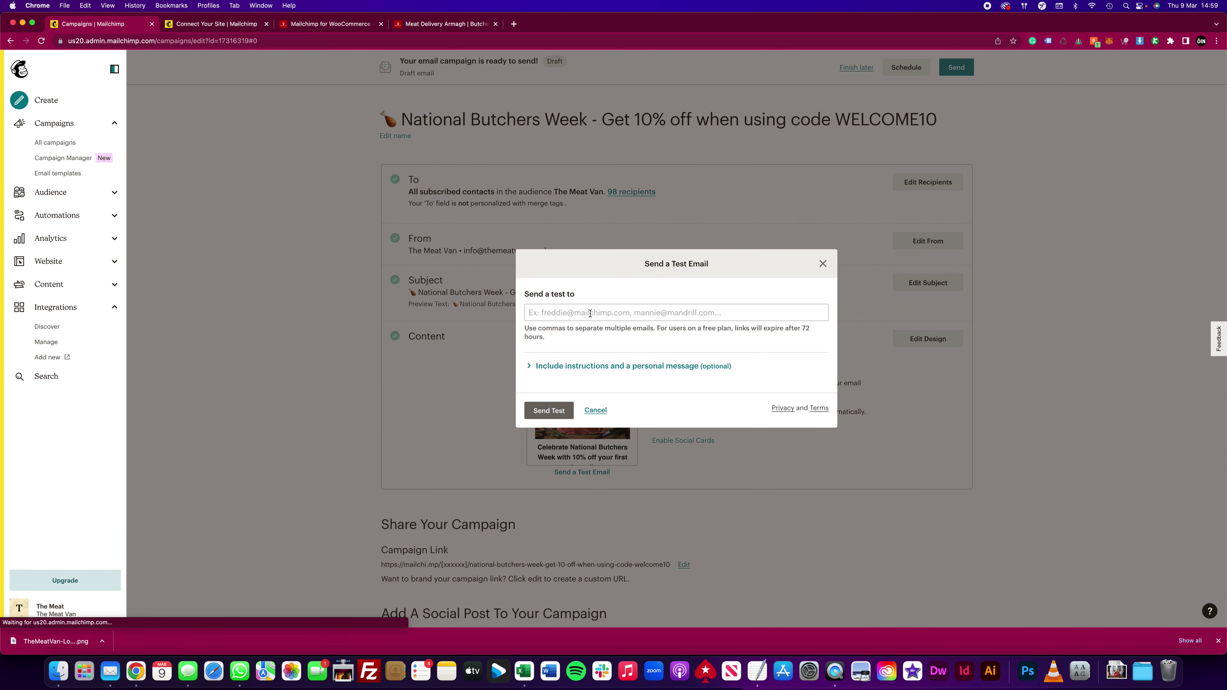
pyautogui.click(590, 313)
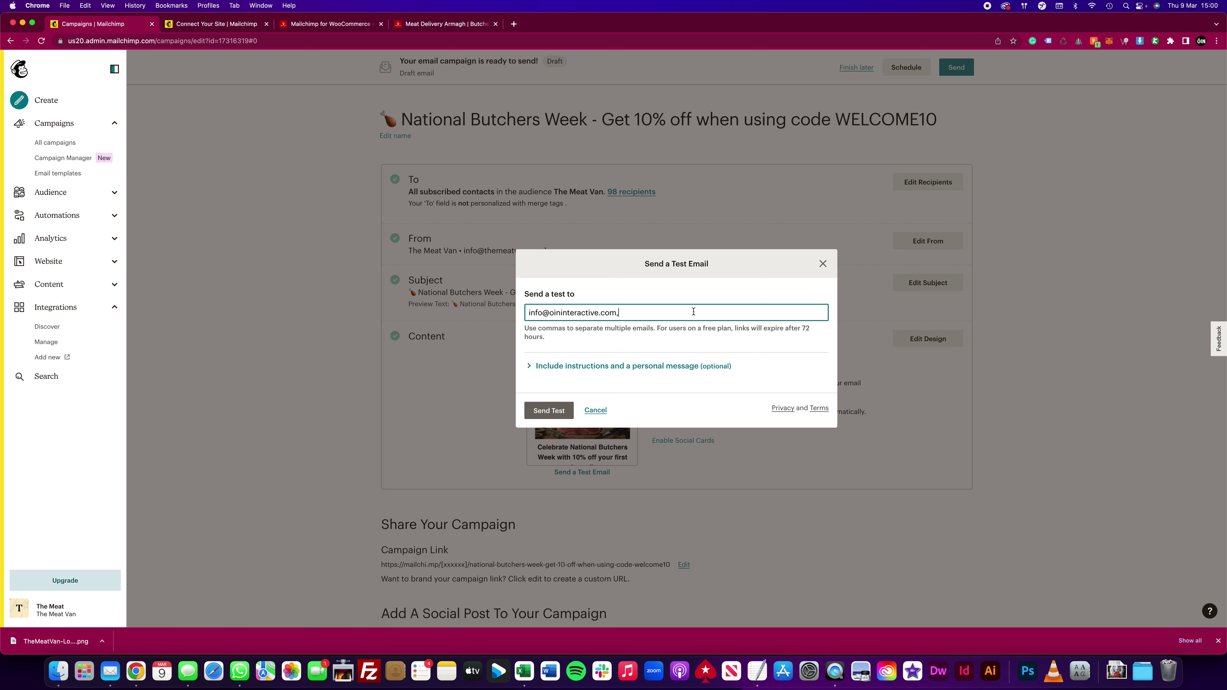
pyautogui.click(550, 418)
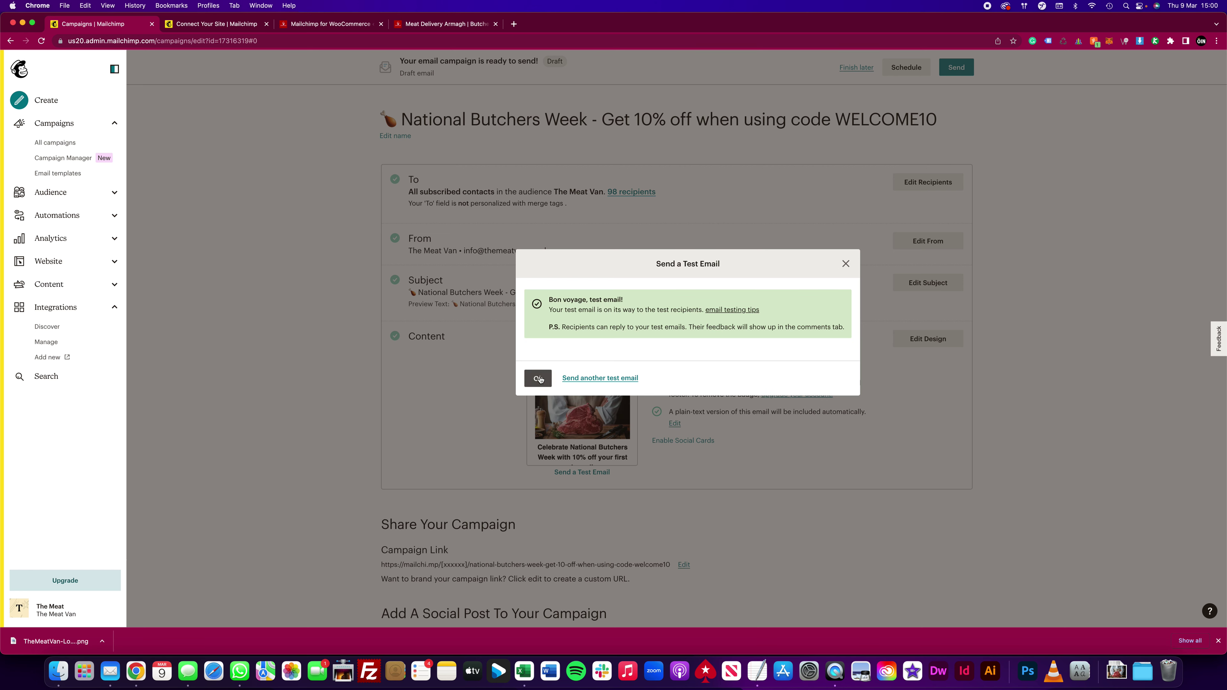
pyautogui.click(538, 379)
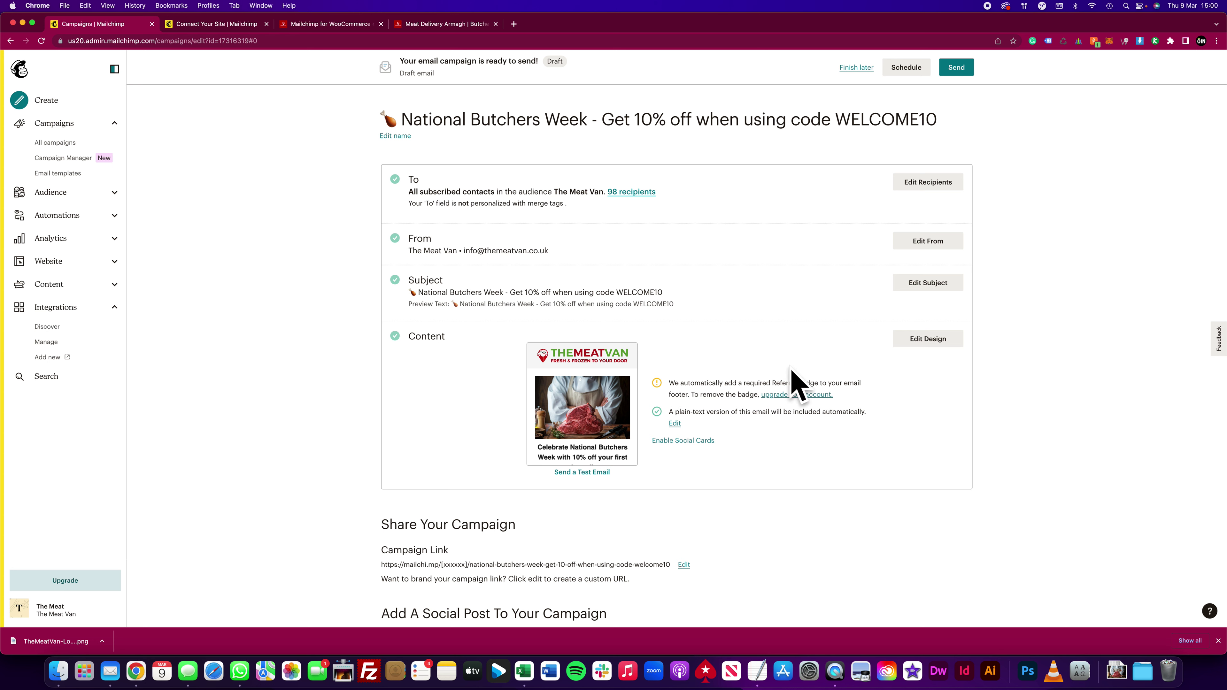
pyautogui.moveTo(568, 392)
pyautogui.scroll(-6, 734, 197)
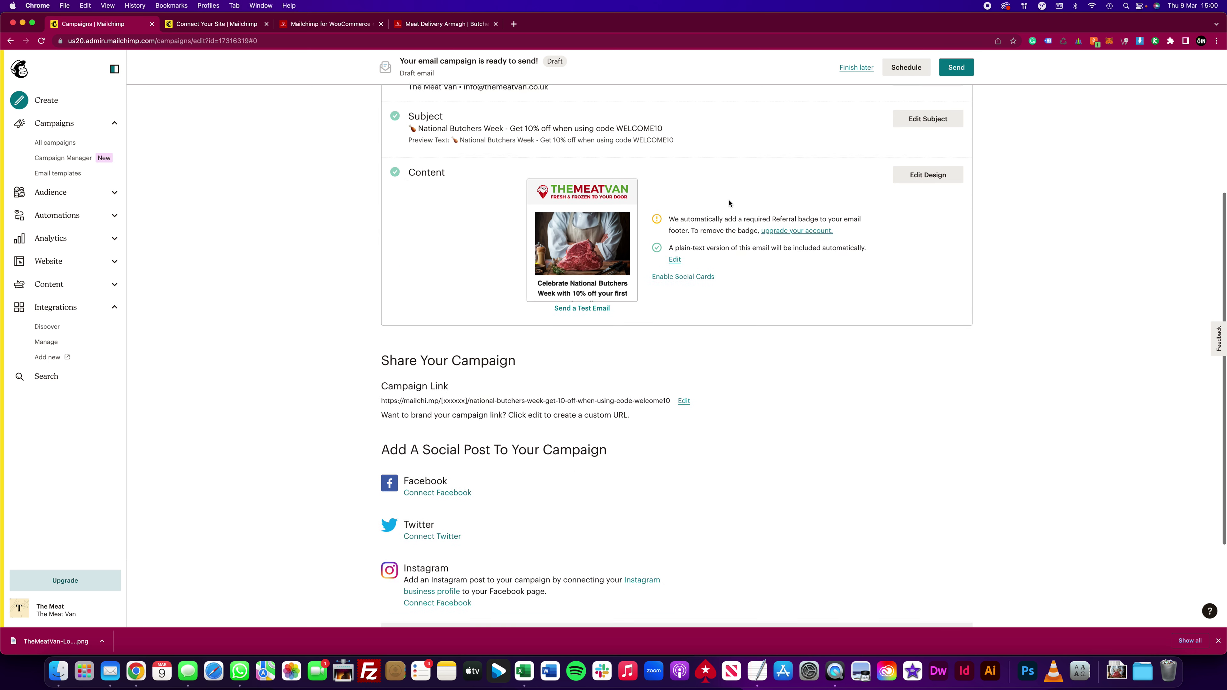